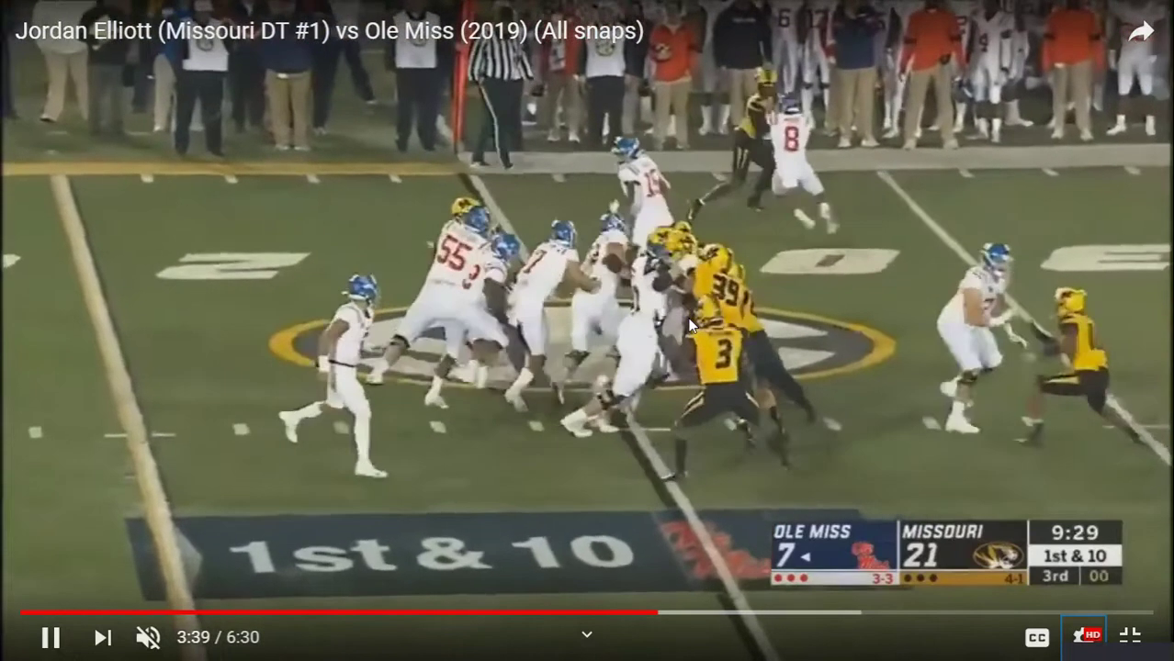
# Replay the 1st & 10 snap around 3:38 to 3:40 of the Ole Miss game video, pausing to examine the defensive line play.
pyautogui.click(689, 323)
pyautogui.click(688, 317)
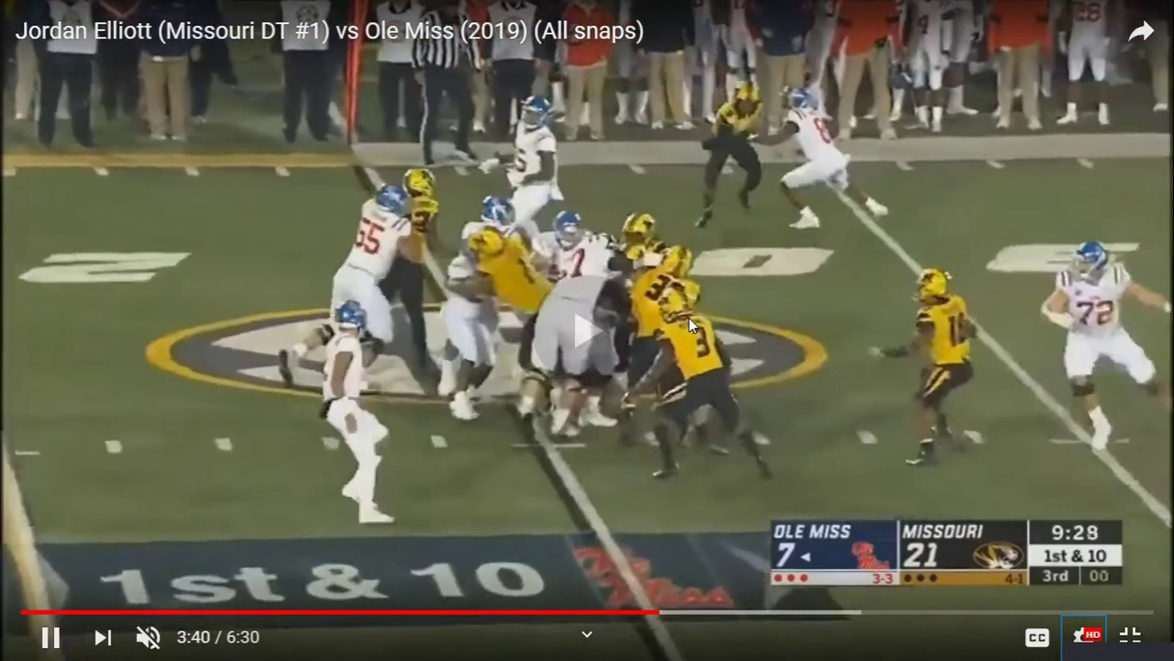
pyautogui.click(688, 317)
pyautogui.press('Left')
pyautogui.click(688, 316)
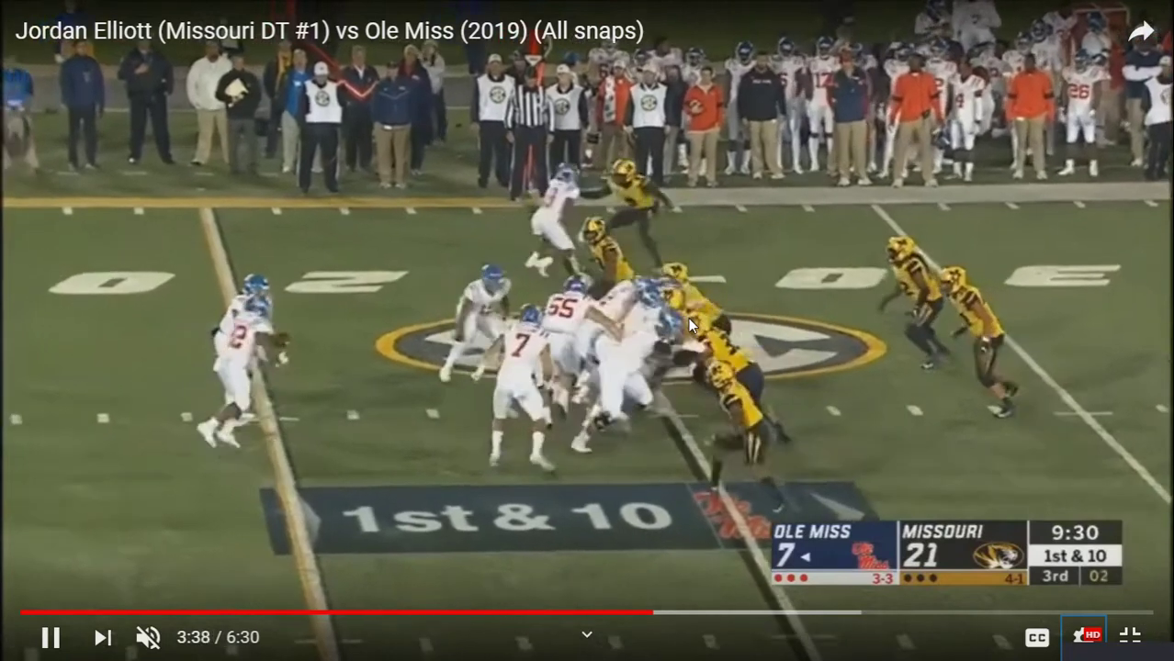
pyautogui.click(688, 317)
pyautogui.click(688, 317)
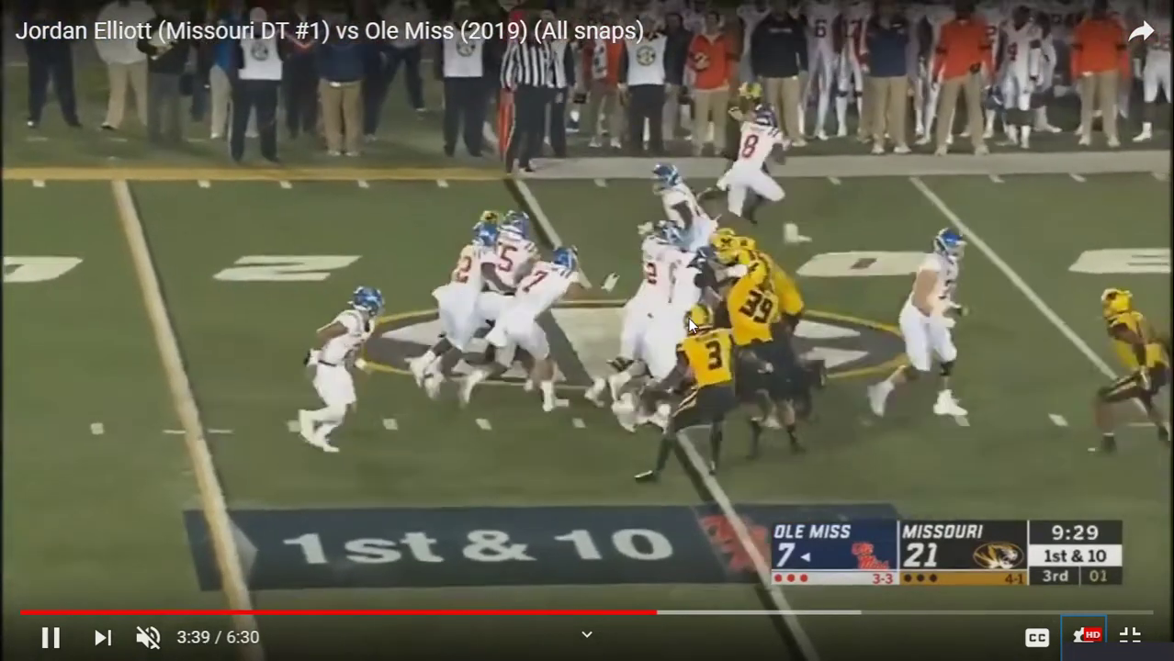
pyautogui.click(687, 317)
pyautogui.click(688, 317)
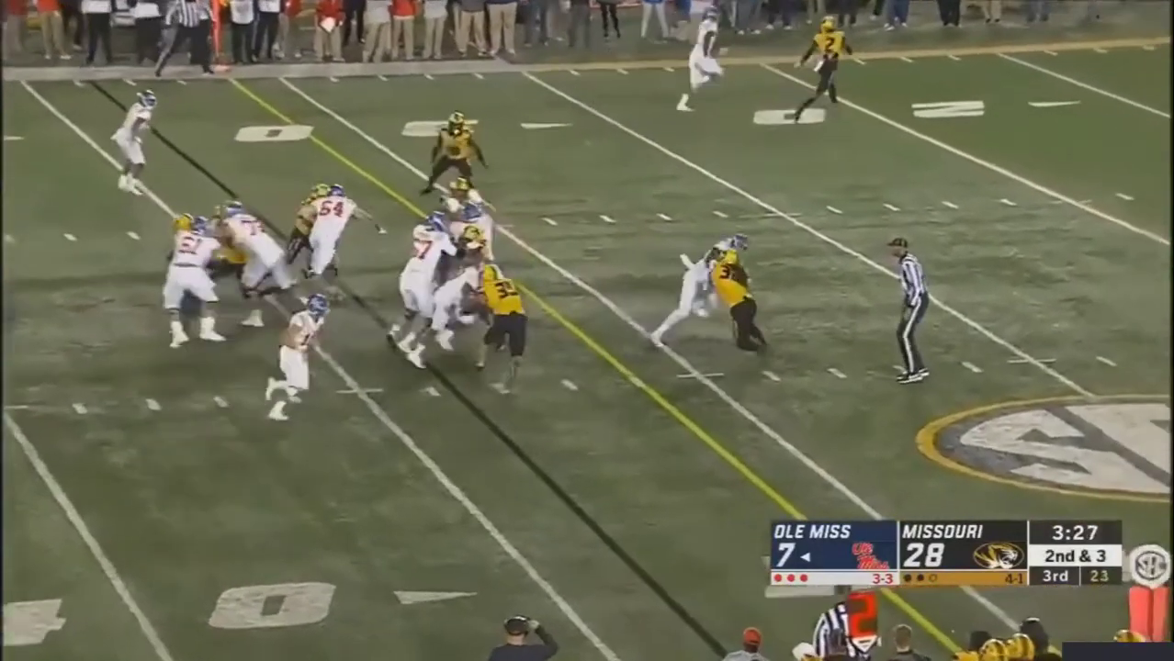
# Rewind to the 2nd & 3 snap around 4:36 and play it in short stretches to examine the line play.
pyautogui.press('Left')
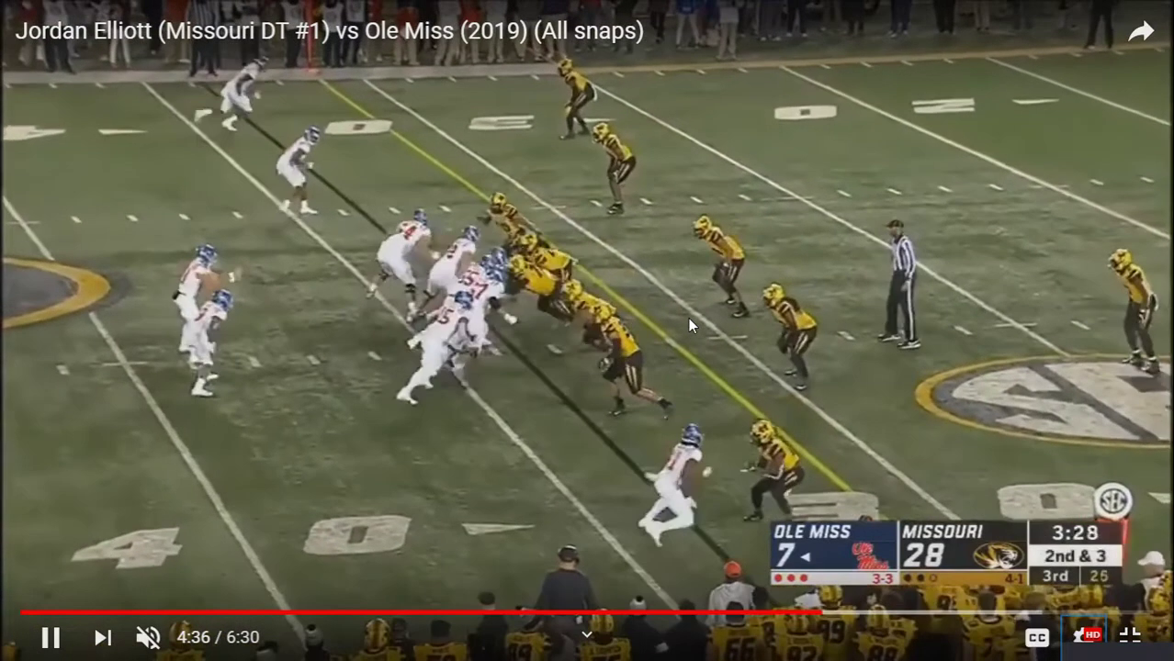
pyautogui.press('space')
pyautogui.press('space')
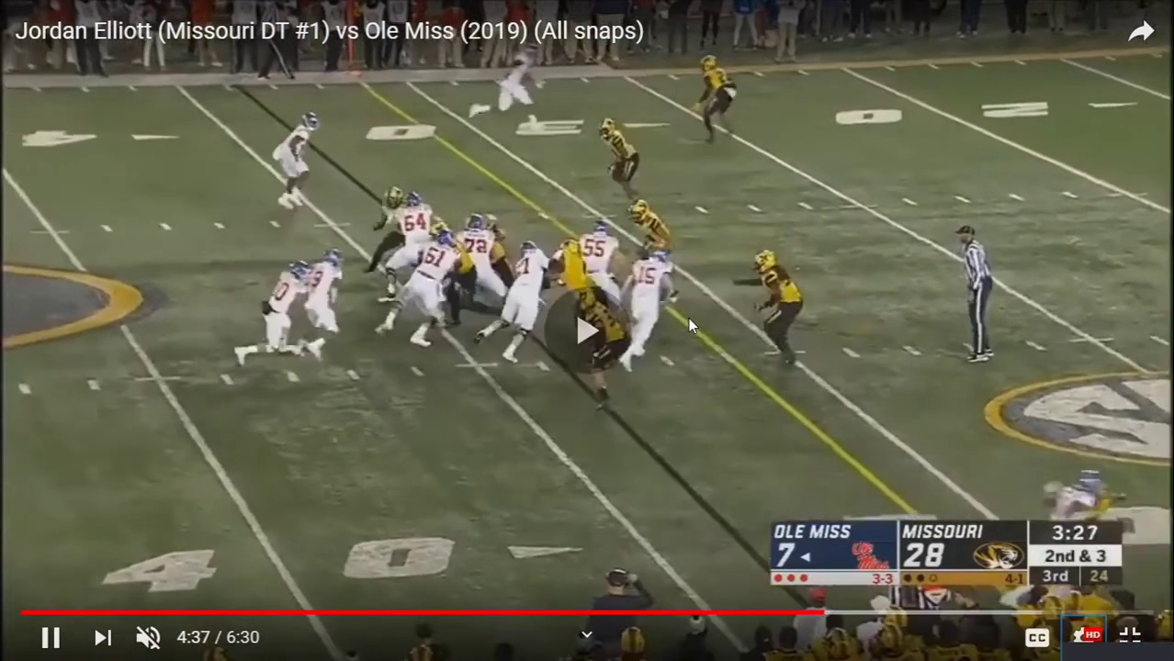
pyautogui.press('space')
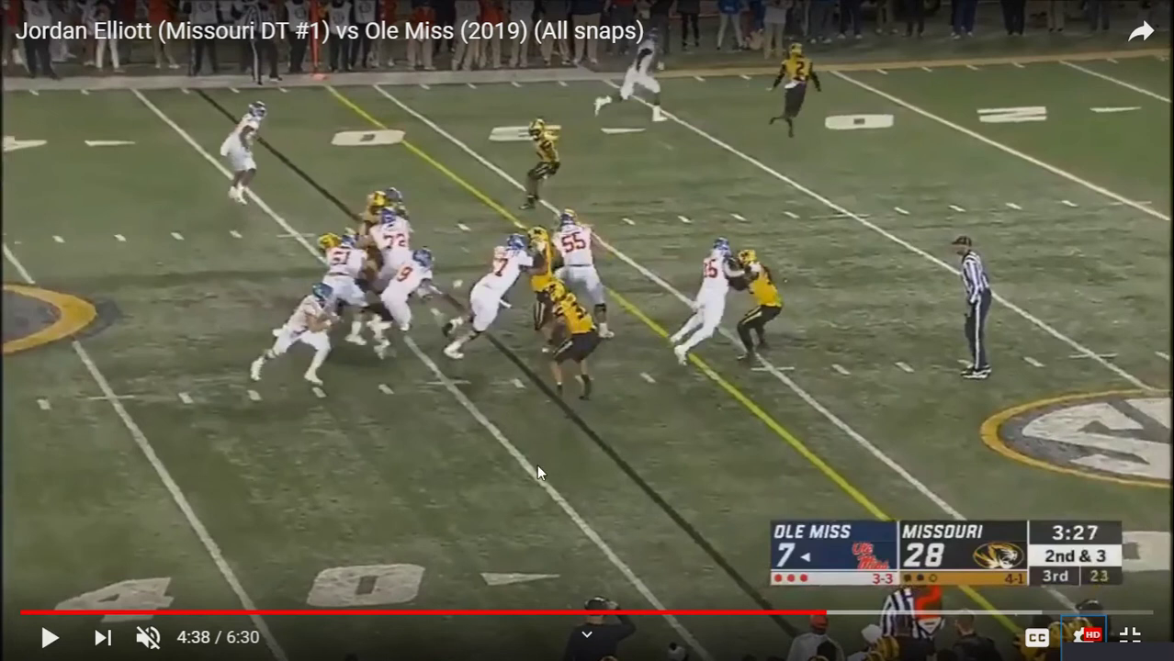
pyautogui.press('space')
pyautogui.press('space')
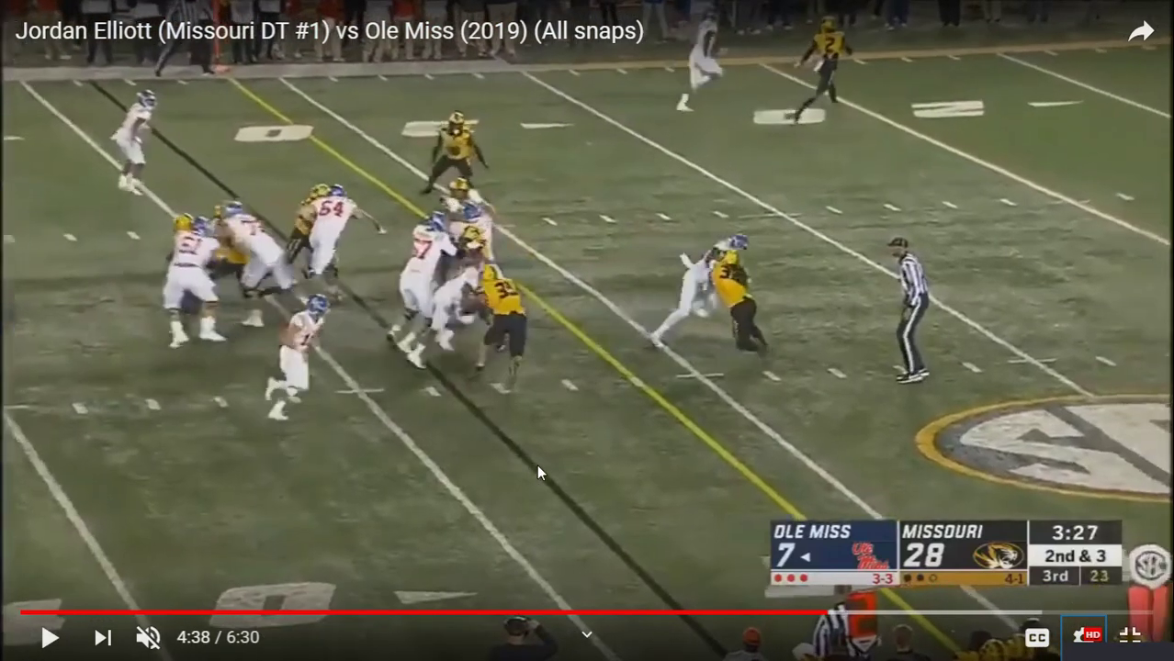
pyautogui.press('space')
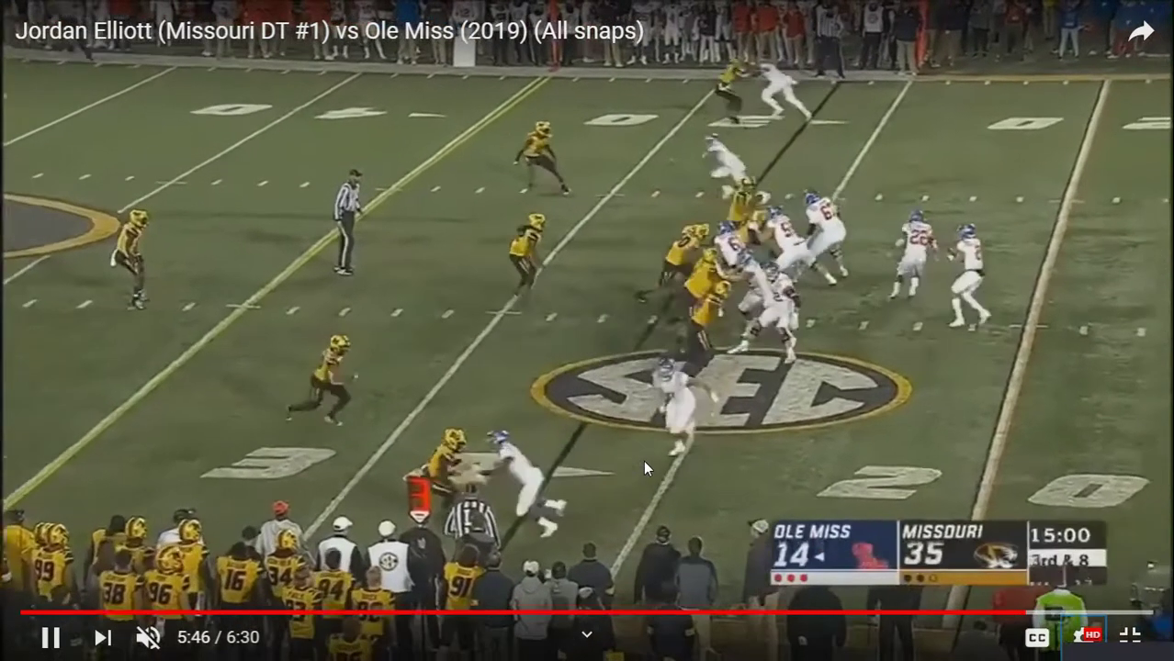
# Play the 3rd & 8 snap around 5:46 with pauses to examine the pass rush, and let the video continue.
pyautogui.click(643, 460)
pyautogui.click(643, 461)
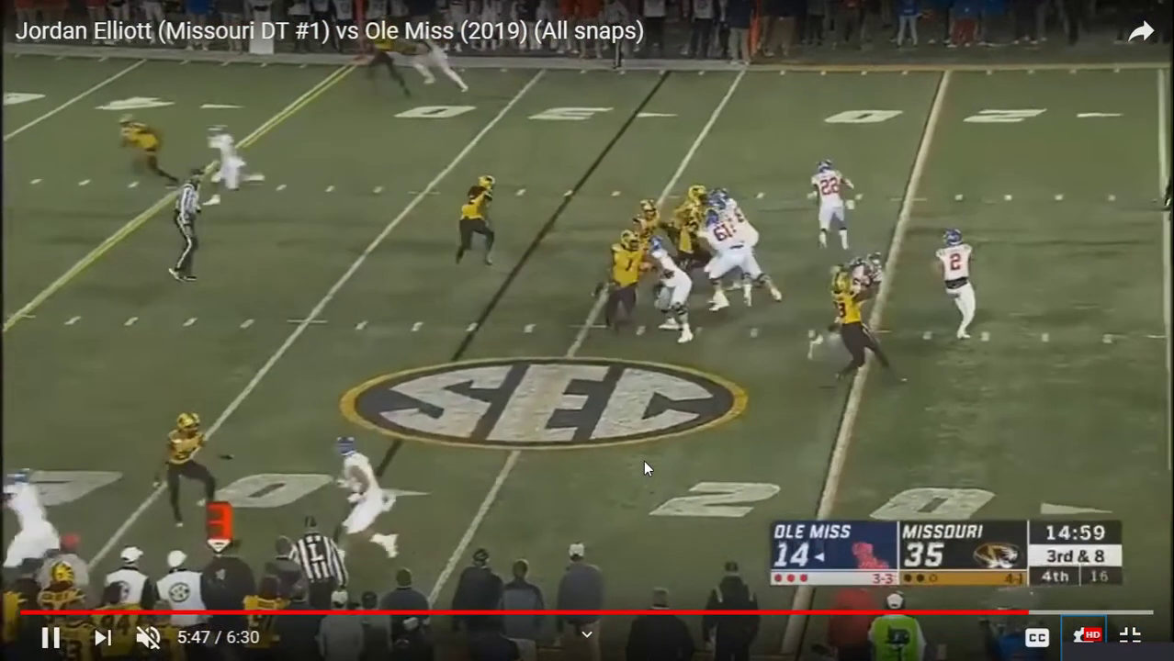
pyautogui.click(643, 460)
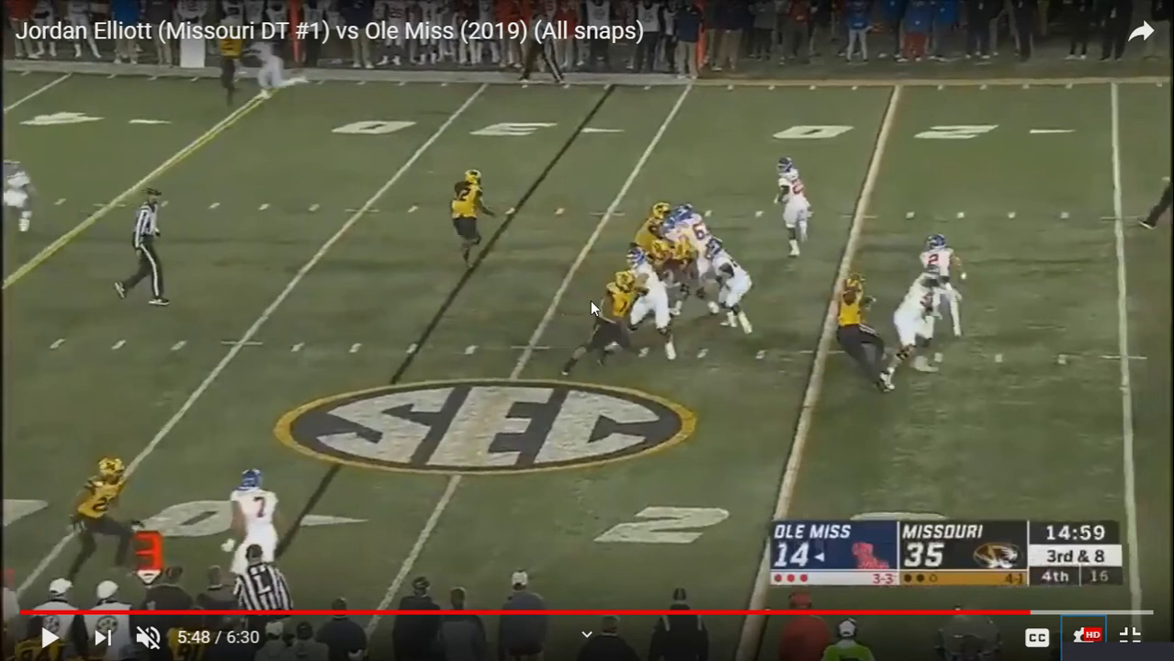
pyautogui.click(638, 335)
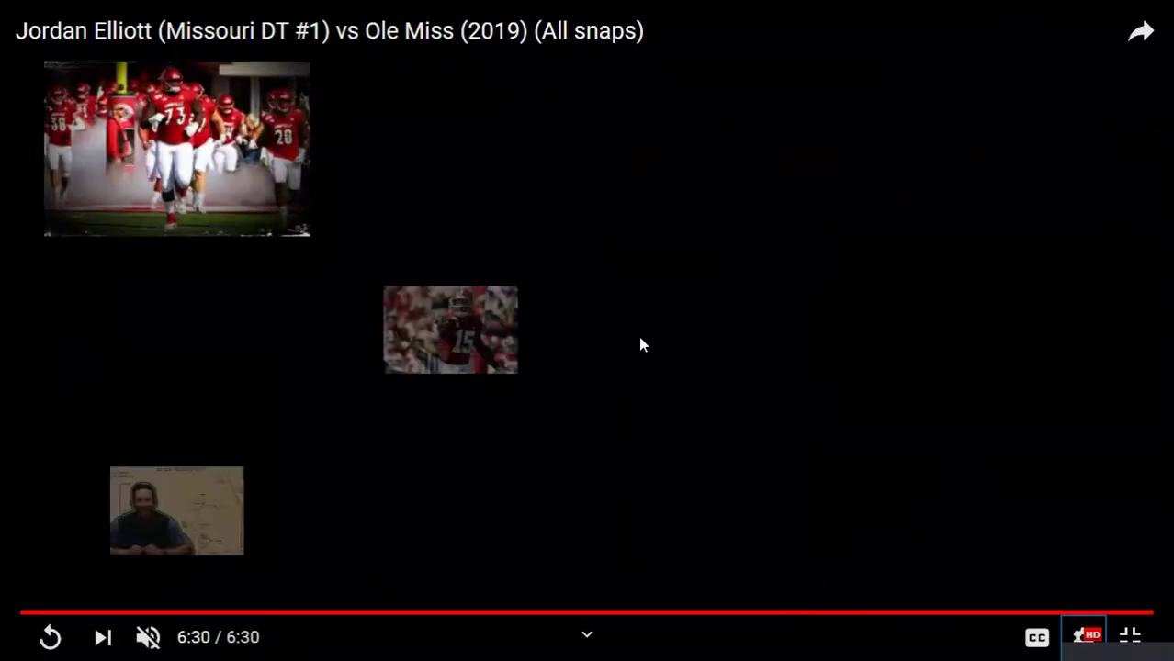
# Close the full-screen game video and the Jordan Elliott Tape document, and reload the 2020 NFL Draft Grades Reset spreadsheet.
pyautogui.press('Escape')
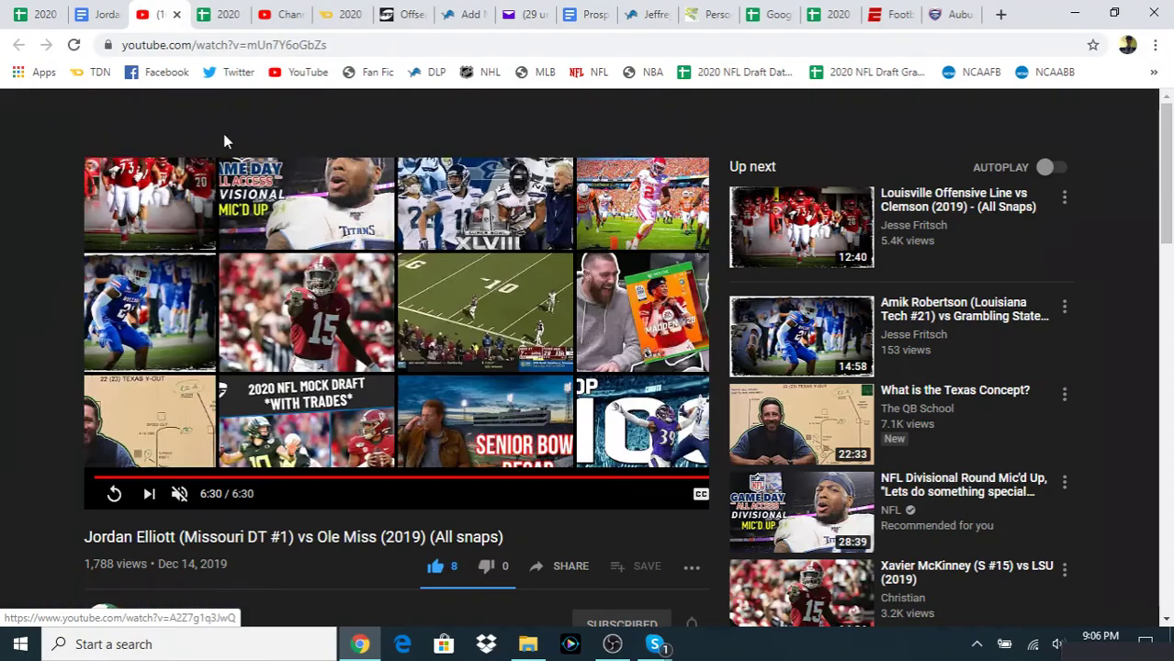
pyautogui.click(176, 15)
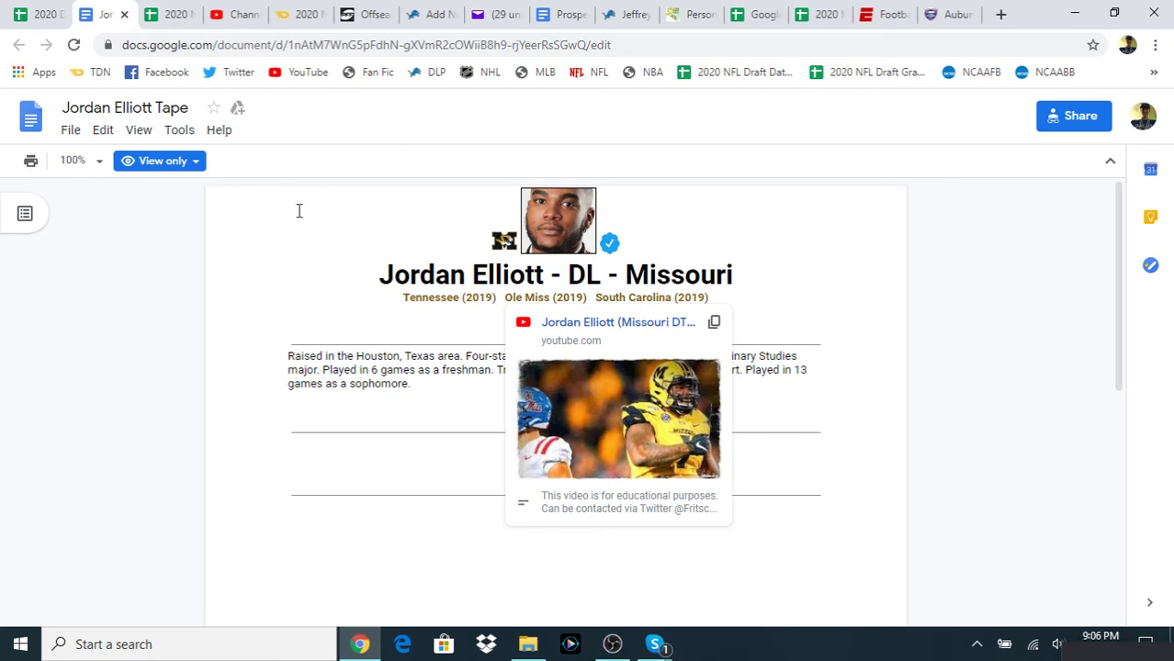
pyautogui.click(124, 14)
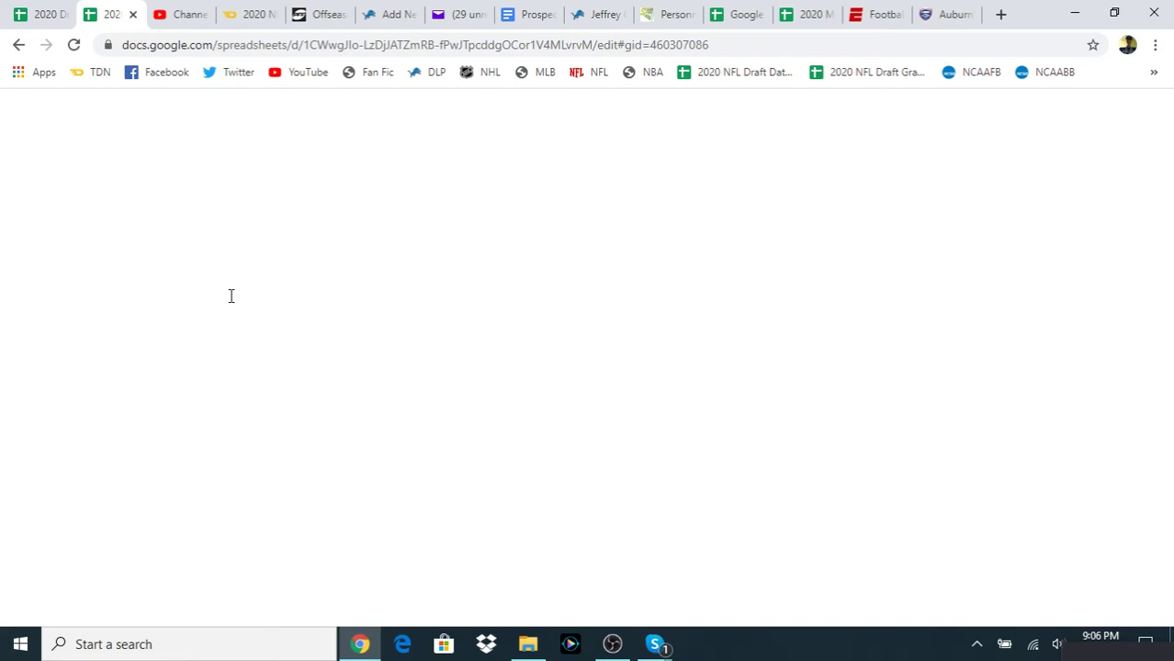
pyautogui.click(74, 46)
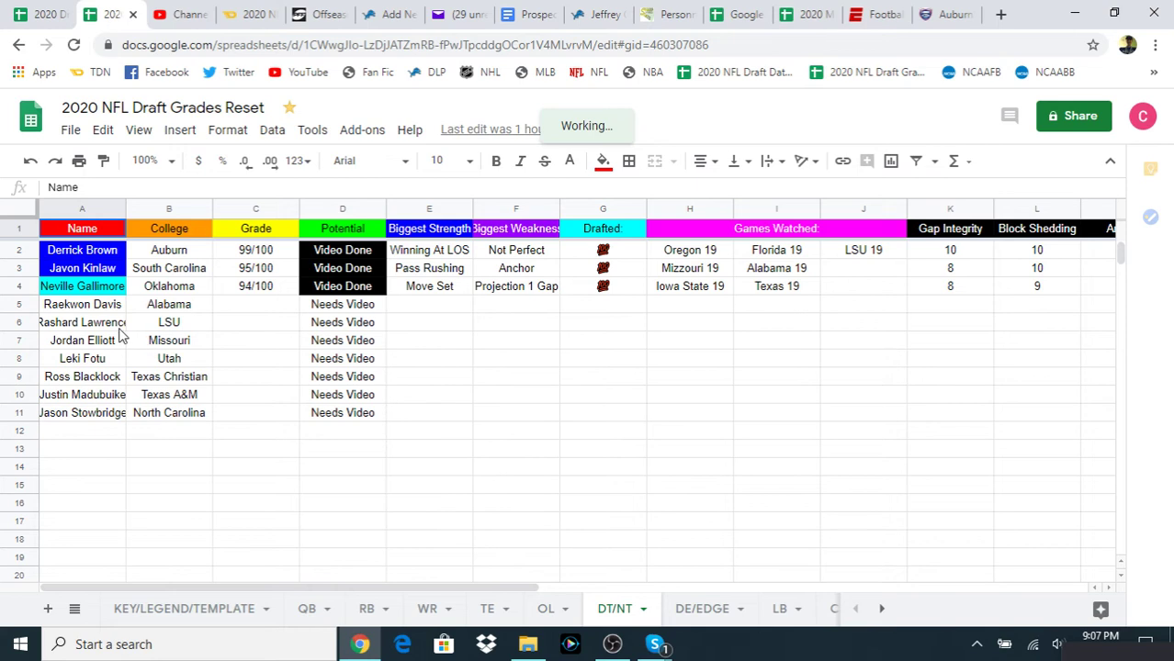
pyautogui.click(118, 342)
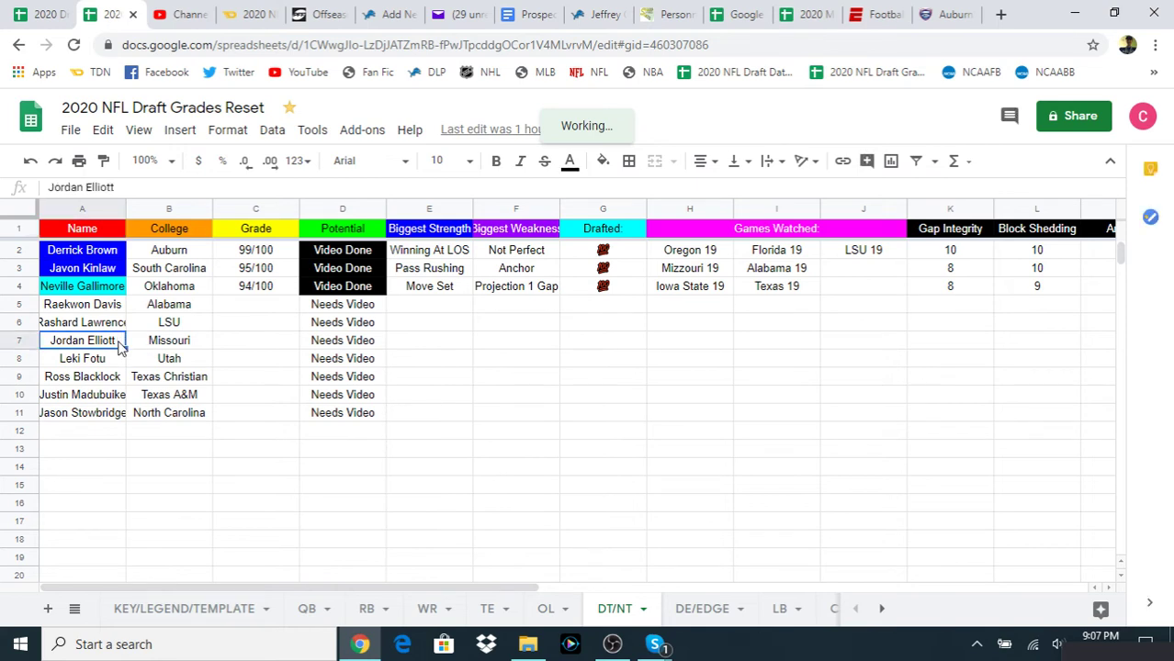
pyautogui.press('Right')
pyautogui.press('Right')
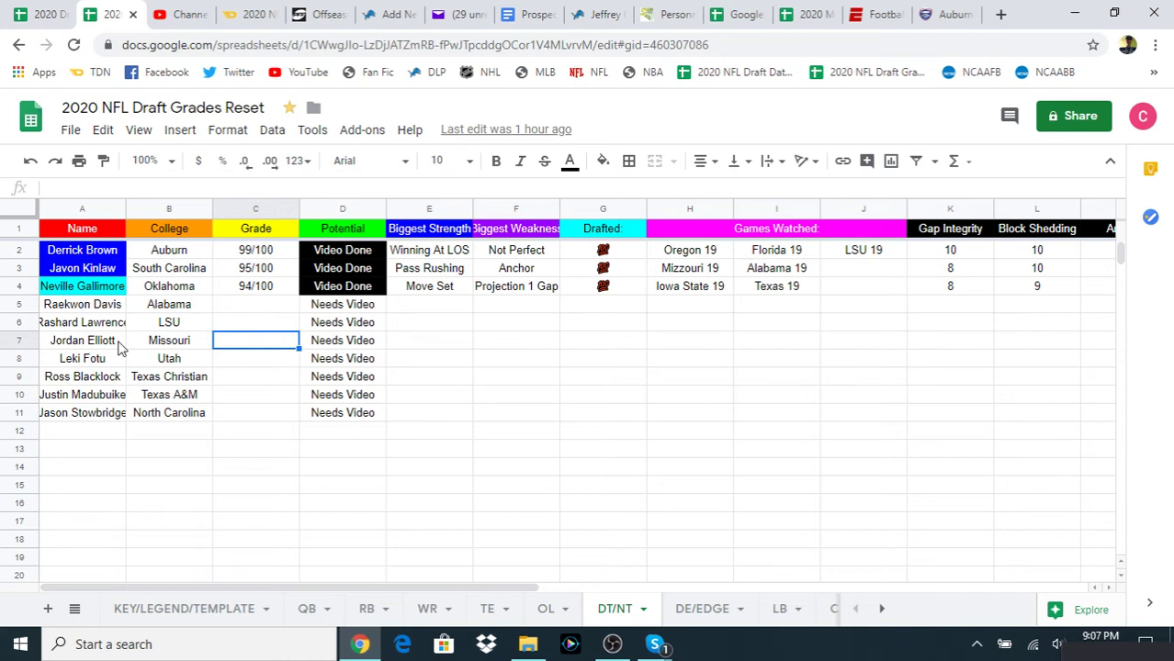
pyautogui.press('Right')
pyautogui.press('Right')
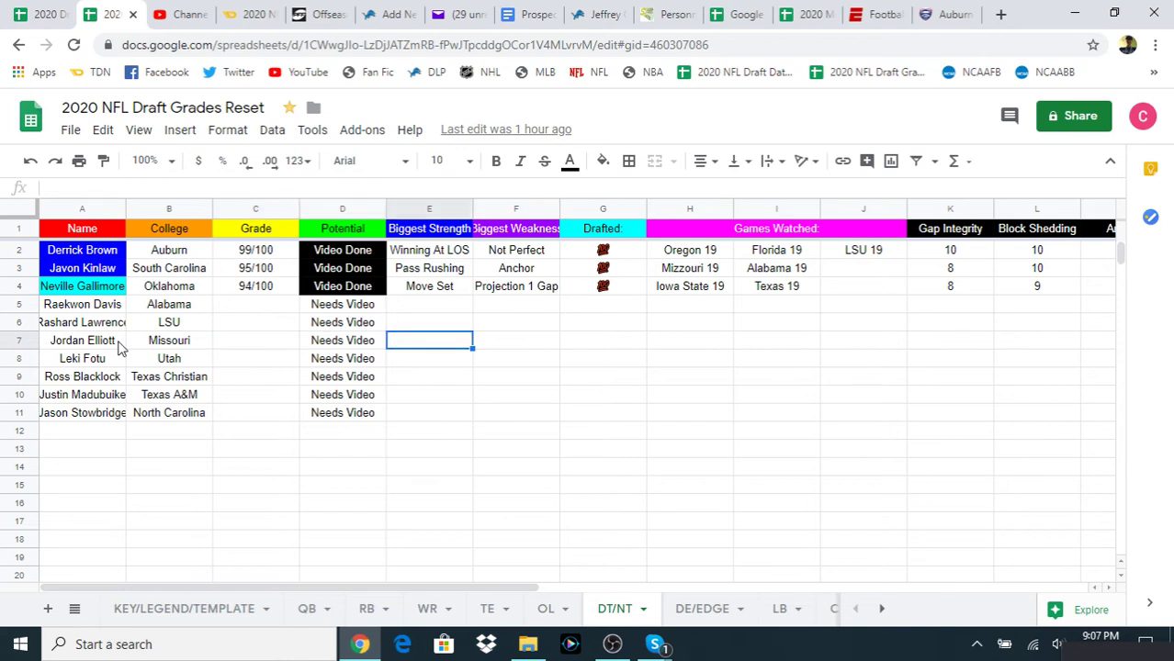
pyautogui.press('Right')
pyautogui.press('Right')
pyautogui.press('Right')
pyautogui.press('Left')
pyautogui.press('Left')
pyautogui.press('Left')
pyautogui.press('Left')
pyautogui.press('Left')
pyautogui.press('Left')
pyautogui.press('Left')
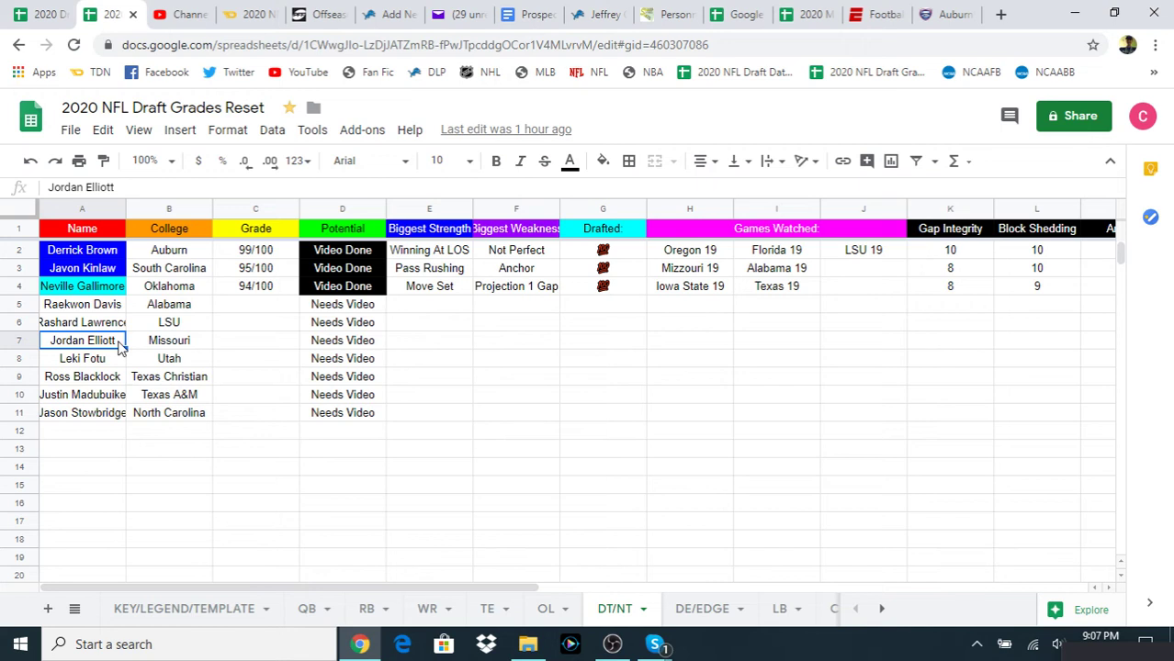
pyautogui.press('Right')
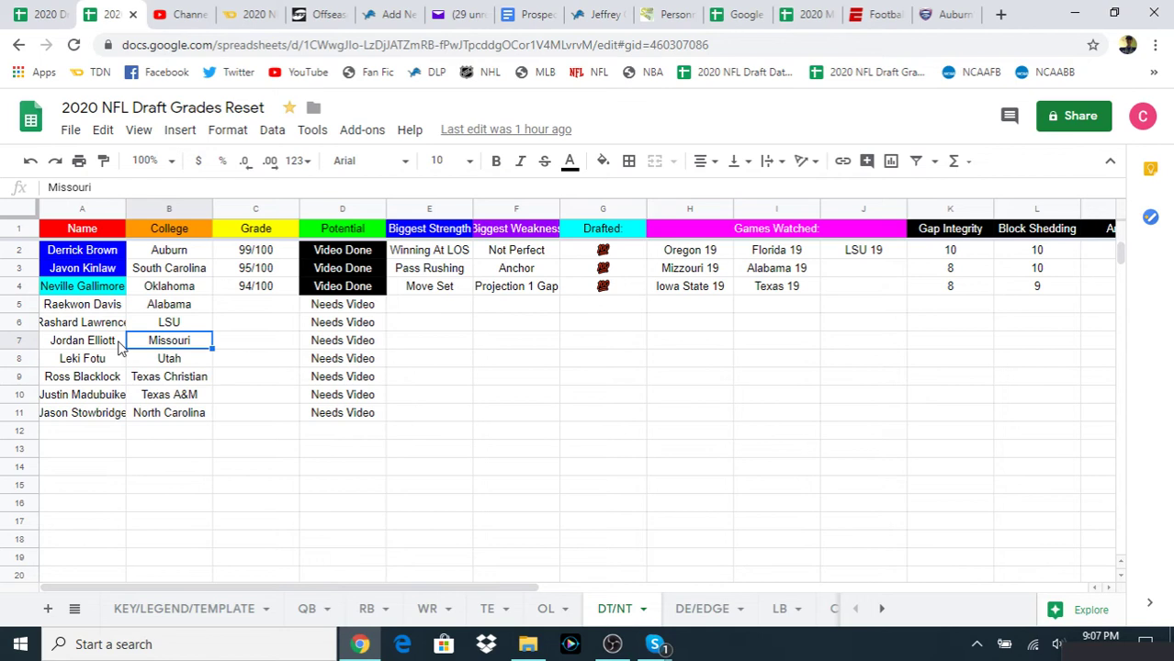
pyautogui.press('Right')
pyautogui.press('Up')
pyautogui.press('Up')
pyautogui.press('Up')
pyautogui.press('Up')
pyautogui.press('Up')
pyautogui.press('Up')
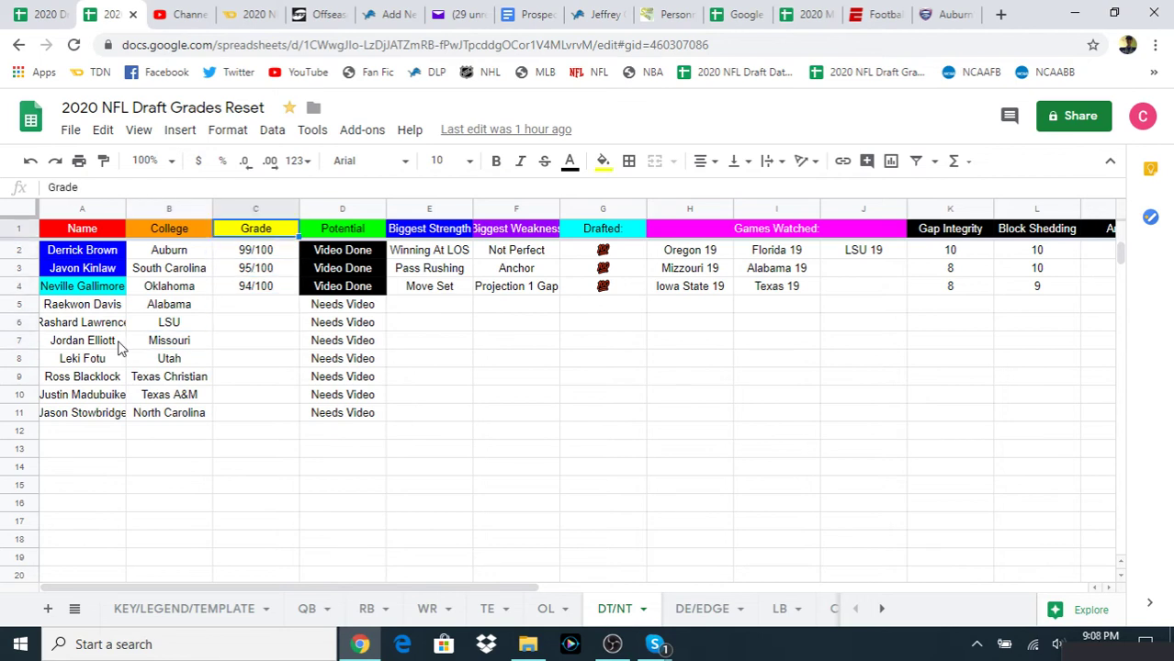
pyautogui.press('Down')
pyautogui.press('Down')
pyautogui.press('Down')
pyautogui.press('Down')
pyautogui.press('Down')
pyautogui.press('Down')
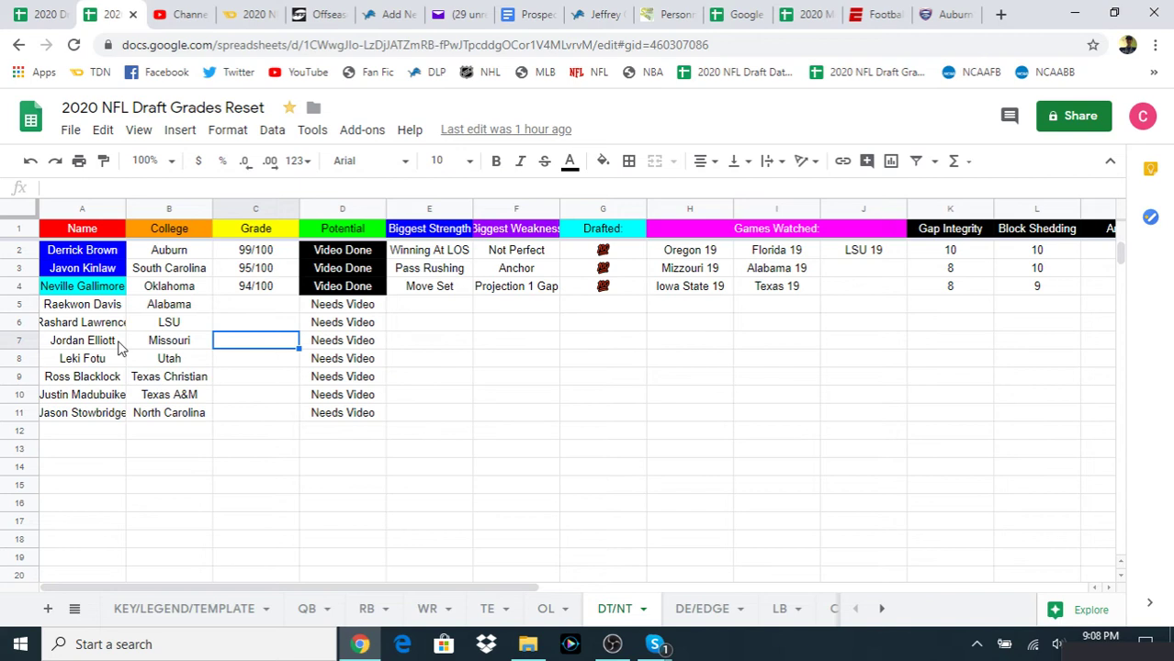
# Enter "Pass Rush Moves" as Jordan Elliott's biggest strength in row 7 of the DT/NT sheet.
pyautogui.press('Right')
pyautogui.press('Right')
pyautogui.press('Right')
pyautogui.press('Right')
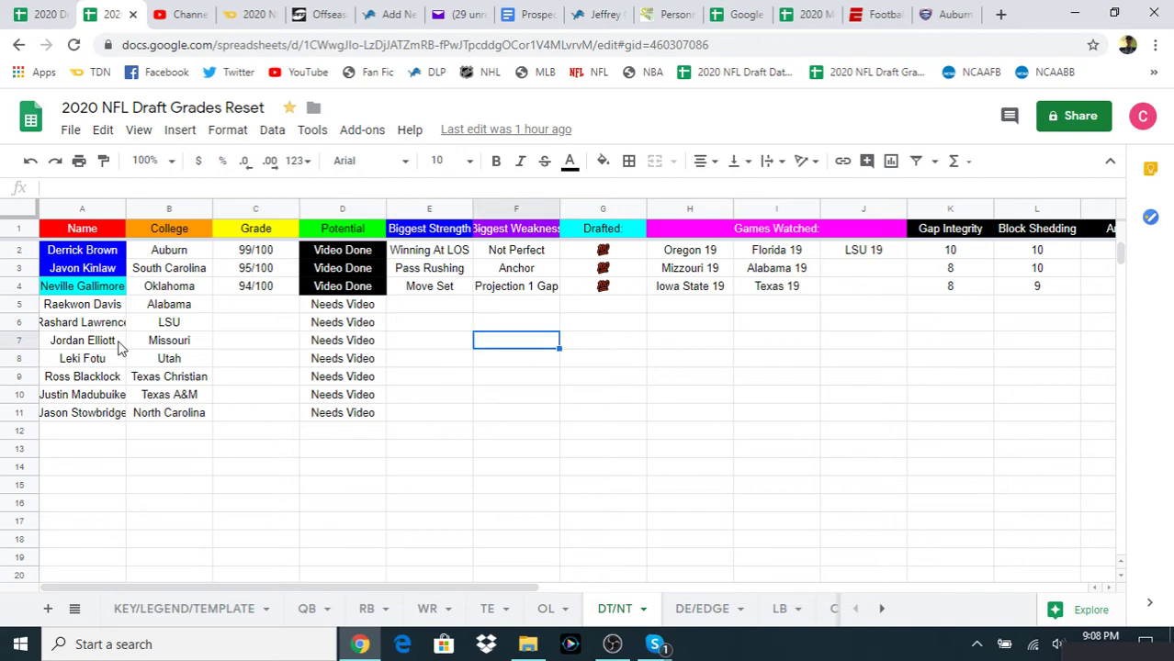
pyautogui.press('Right')
pyautogui.press('Right')
pyautogui.press('Left')
pyautogui.press('Left')
pyautogui.press('Left')
pyautogui.press('Left')
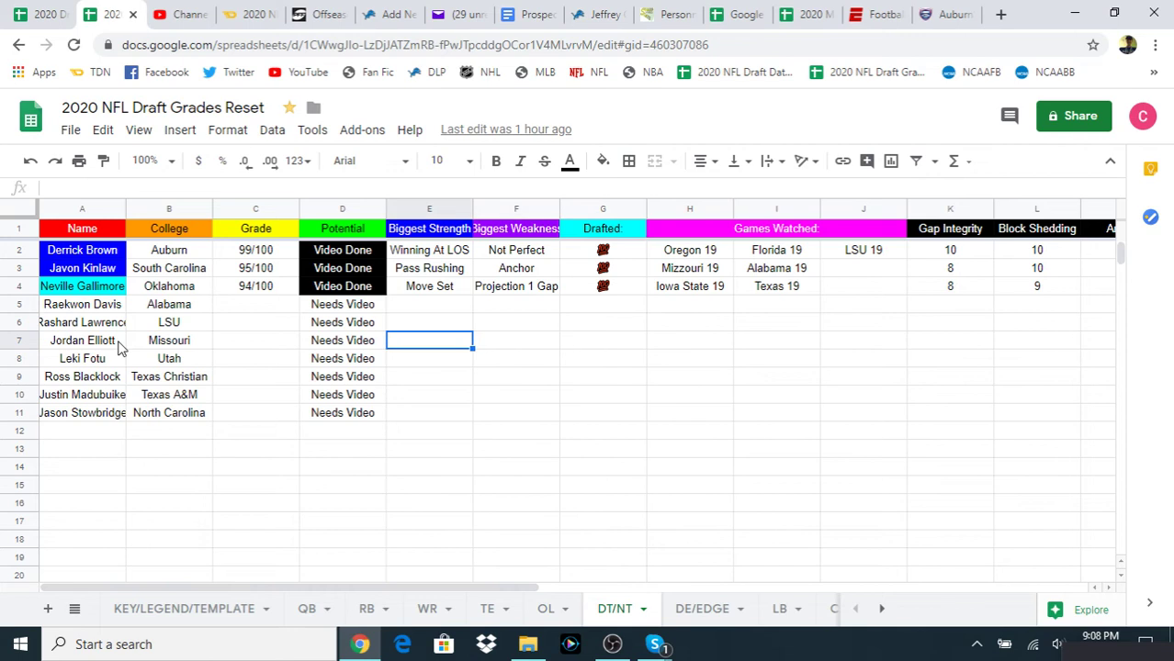
pyautogui.write('Pass Rushe')
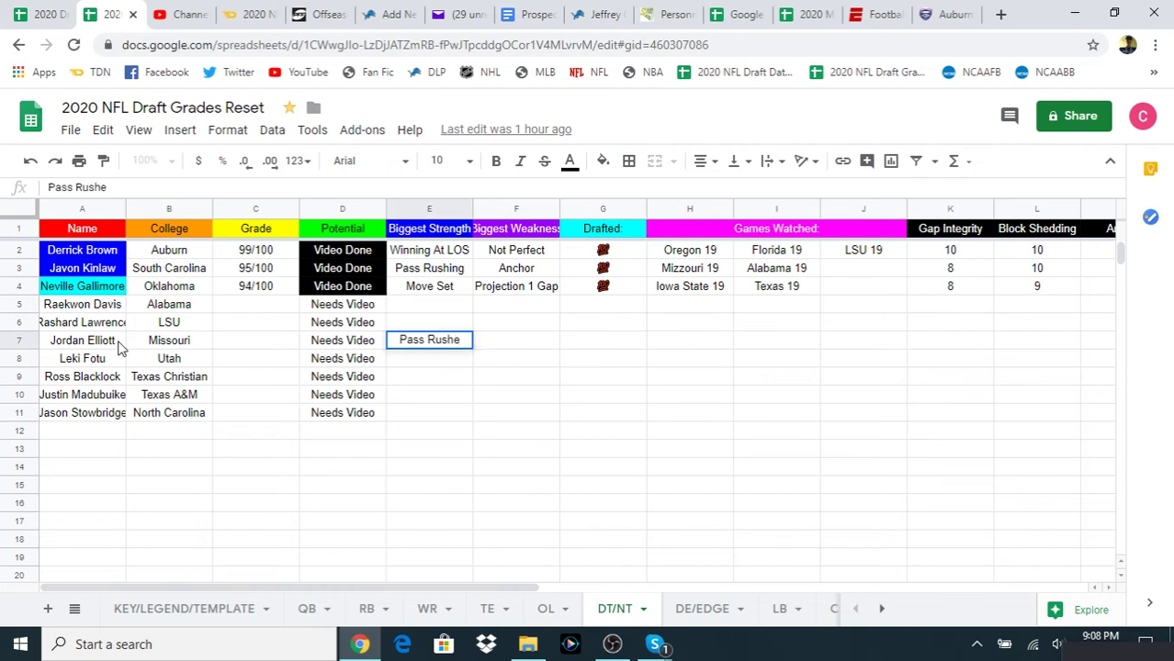
pyautogui.press('BackSpace')
pyautogui.write('Moves')
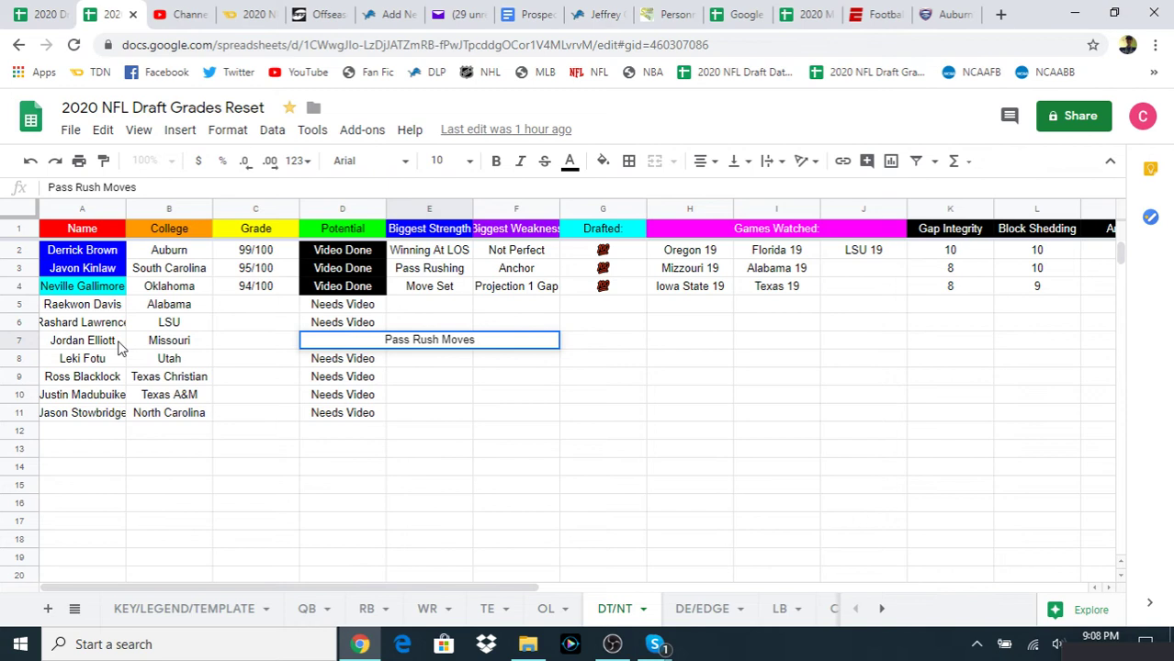
pyautogui.press('Tab')
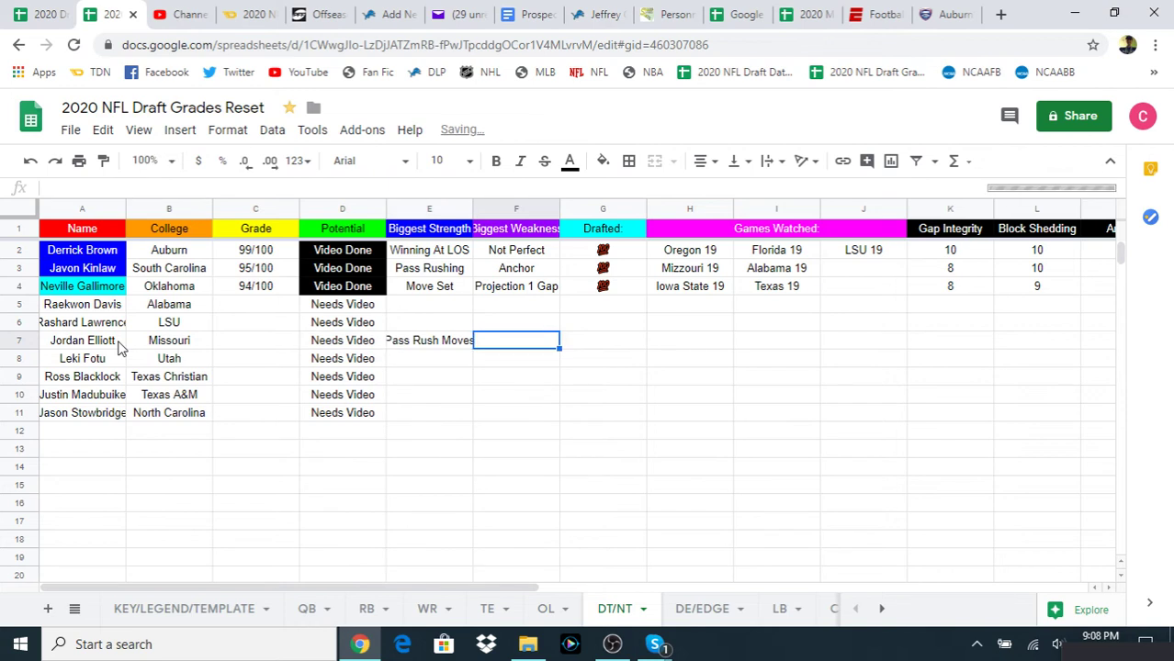
# Enter "Anchor" as Jordan Elliott's biggest weakness.
pyautogui.write('n')
pyautogui.press('BackSpace')
pyautogui.write('Anchor')
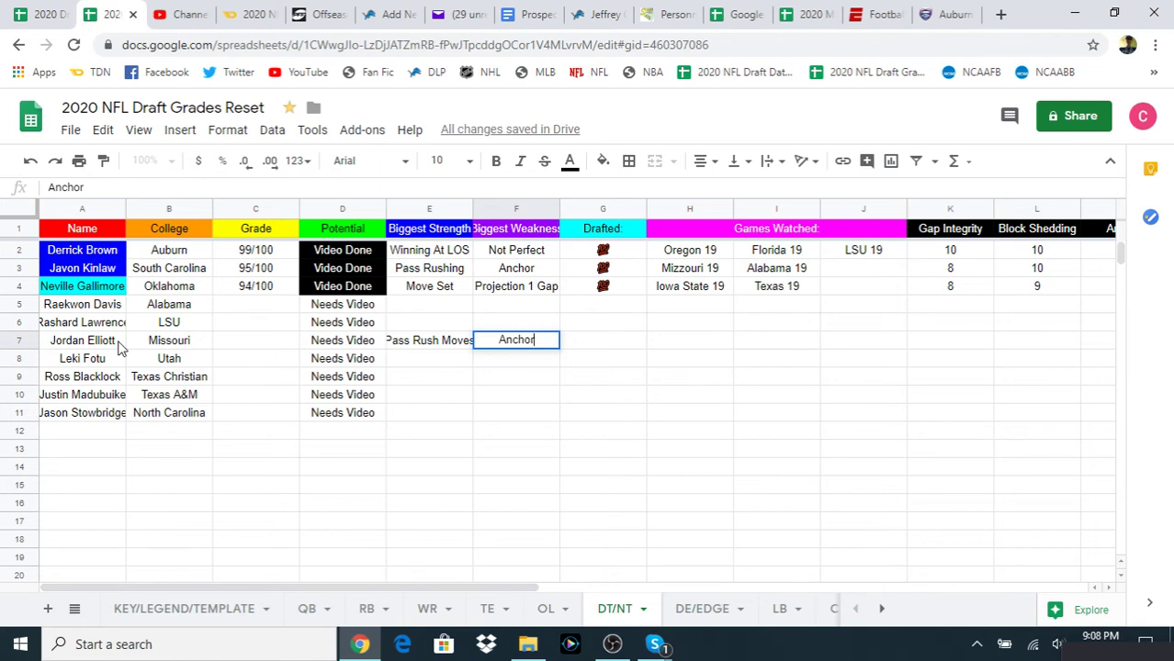
pyautogui.press('Tab')
pyautogui.press('Tab')
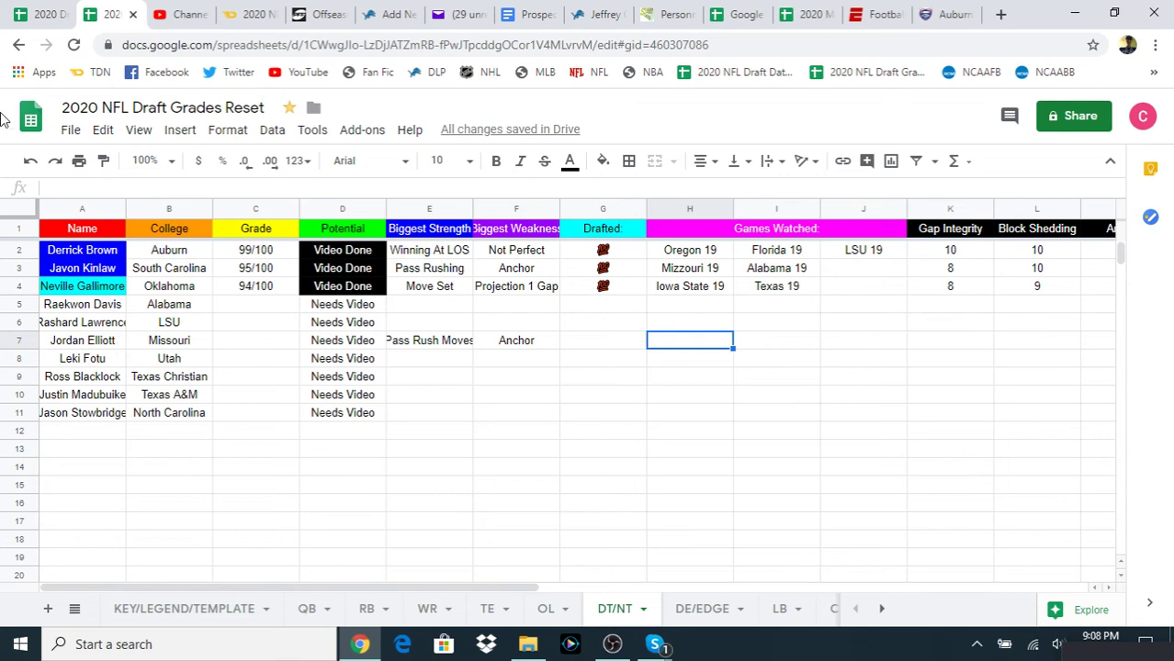
# Check the 2020 Draft Database, and enter "Tennesse 19" in the second Games Watched column of Jordan Elliott's row in the grades spreadsheet.
pyautogui.click(17, 8)
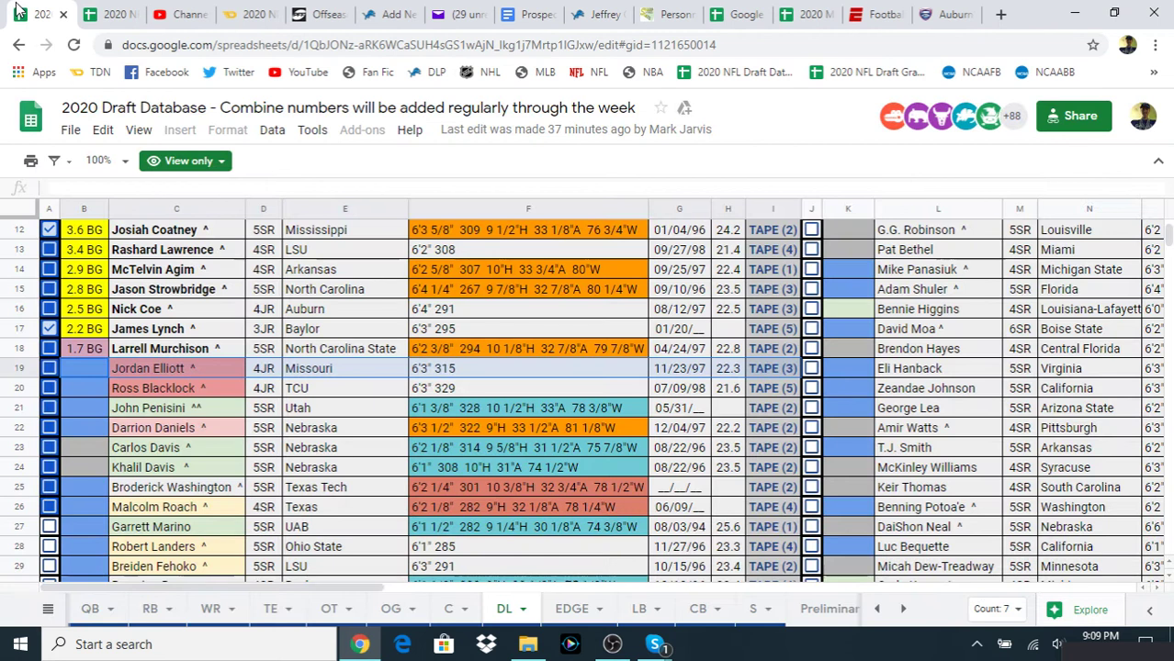
pyautogui.click(95, 14)
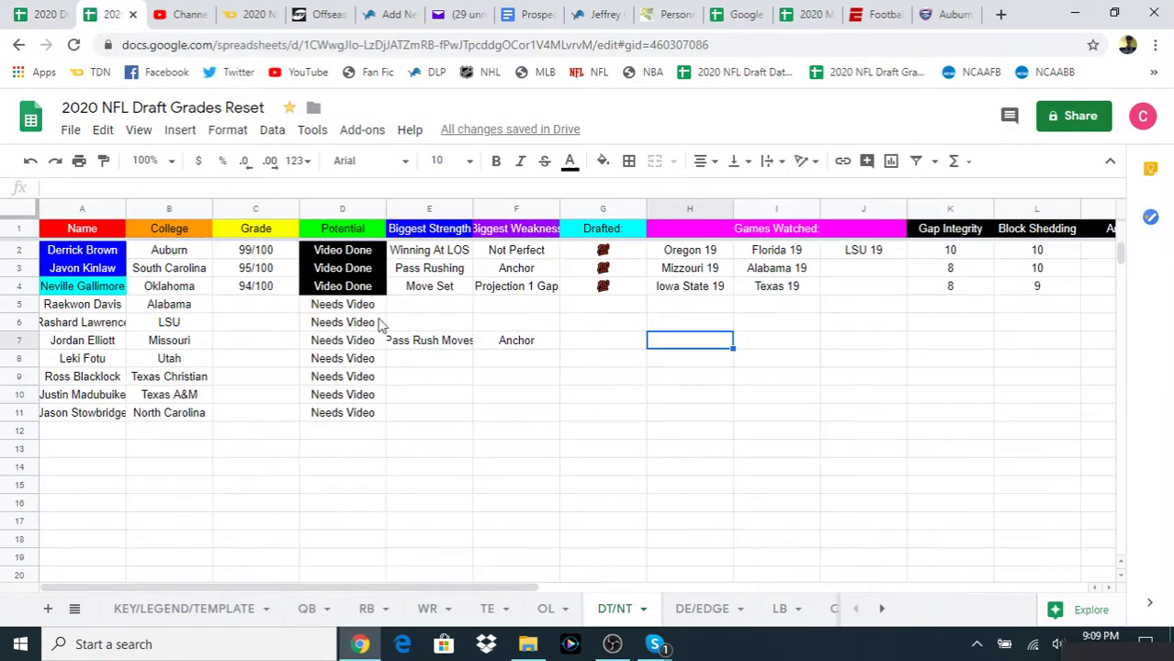
pyautogui.click(779, 341)
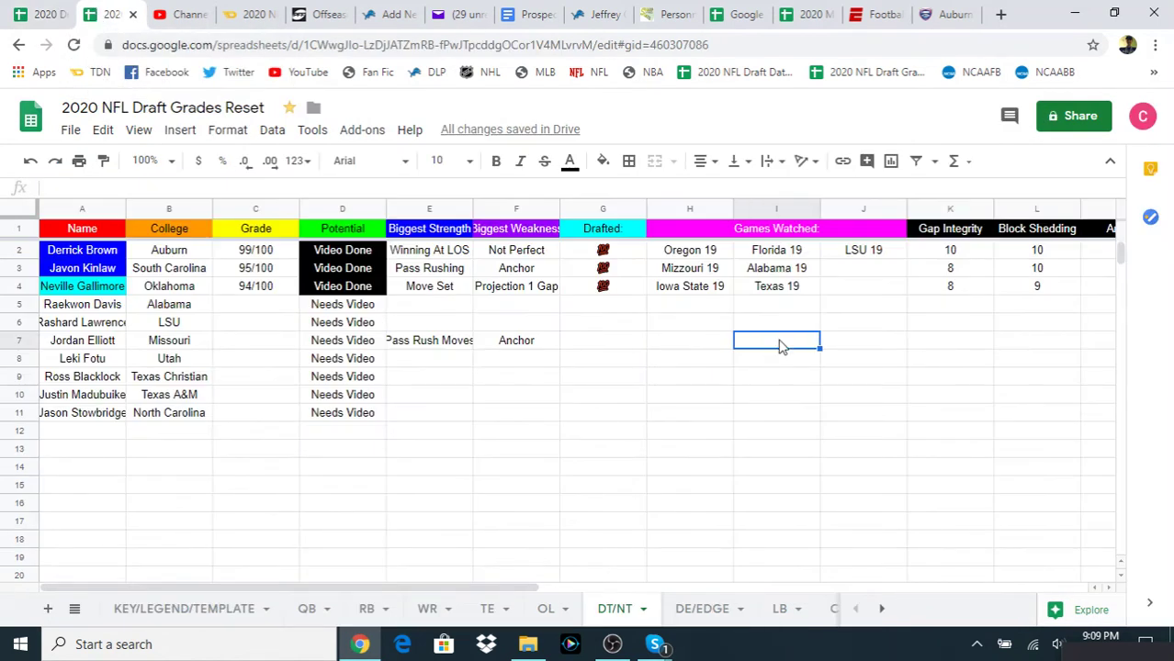
pyautogui.write('Tennesse 19')
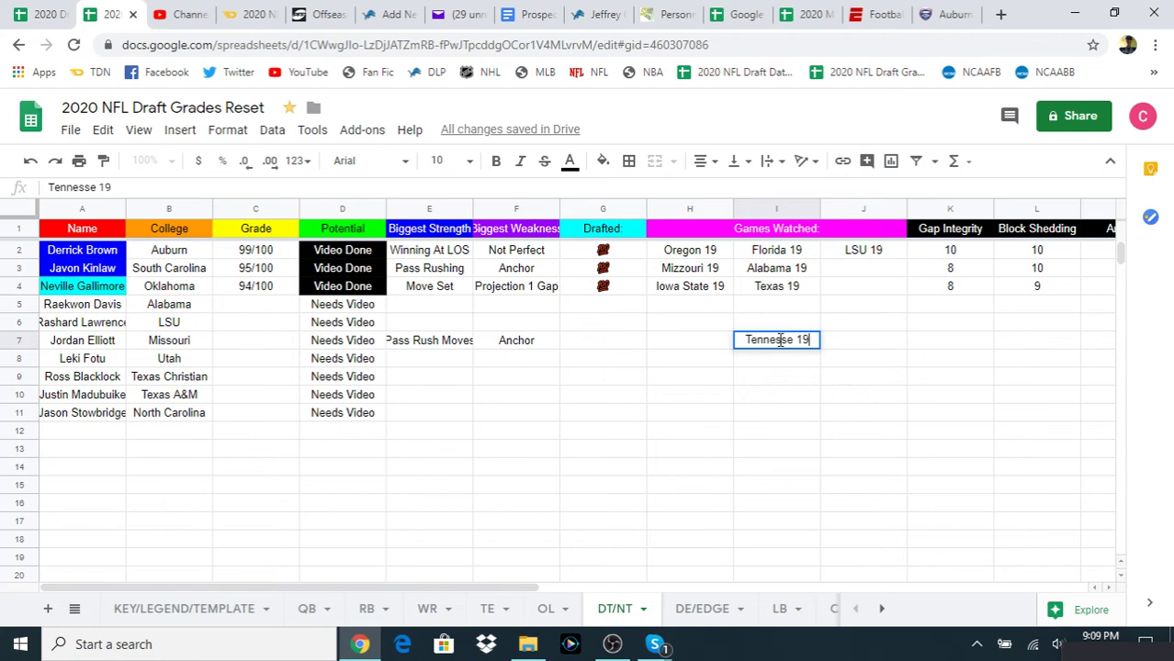
pyautogui.press('Tab')
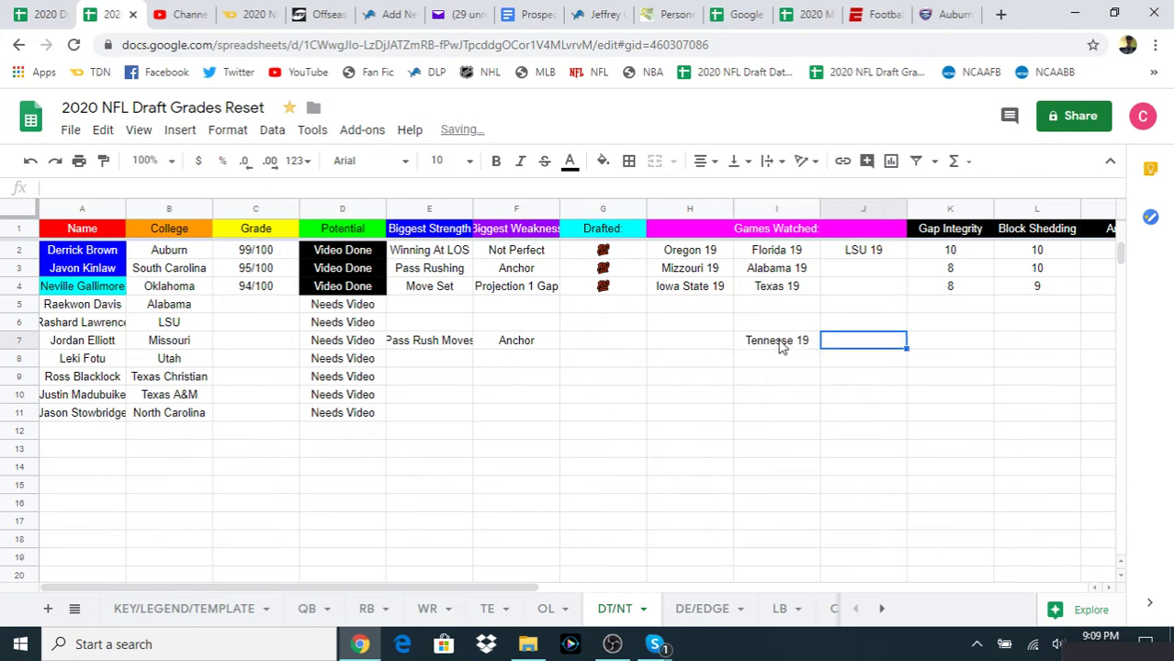
# Enter "South Carolina 19" in the first Games Watched column of Jordan Elliott's row.
pyautogui.press('Left')
pyautogui.press('Left')
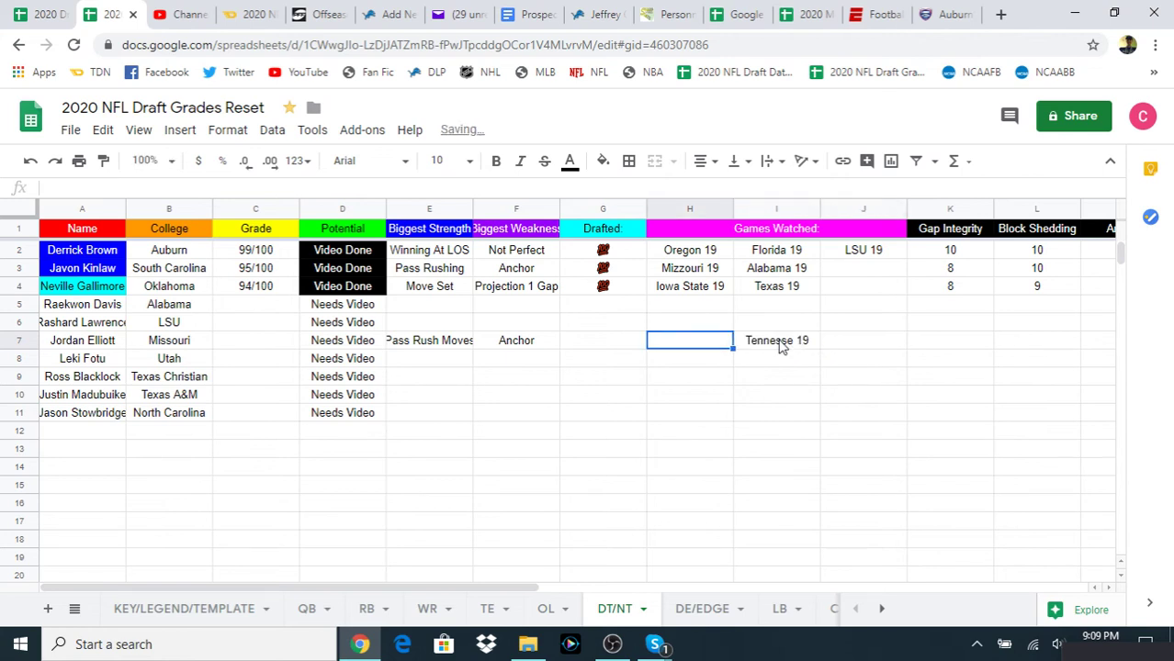
pyautogui.press('Left')
pyautogui.hotkey('shift', 'Right')
pyautogui.press('Right')
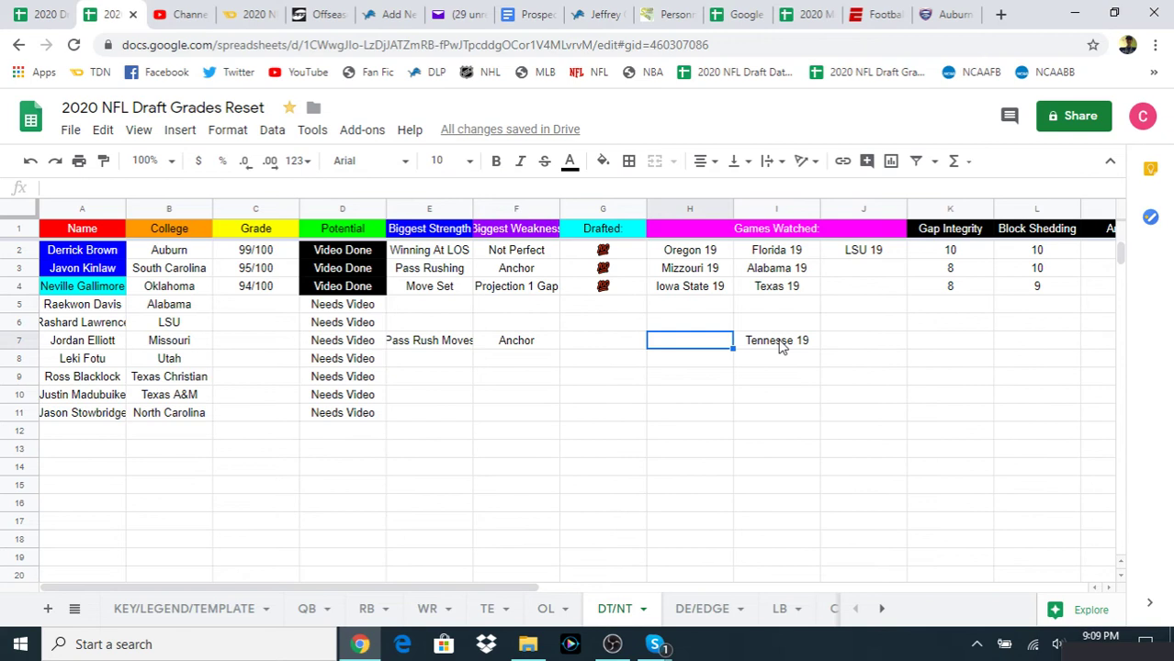
pyautogui.write('South C')
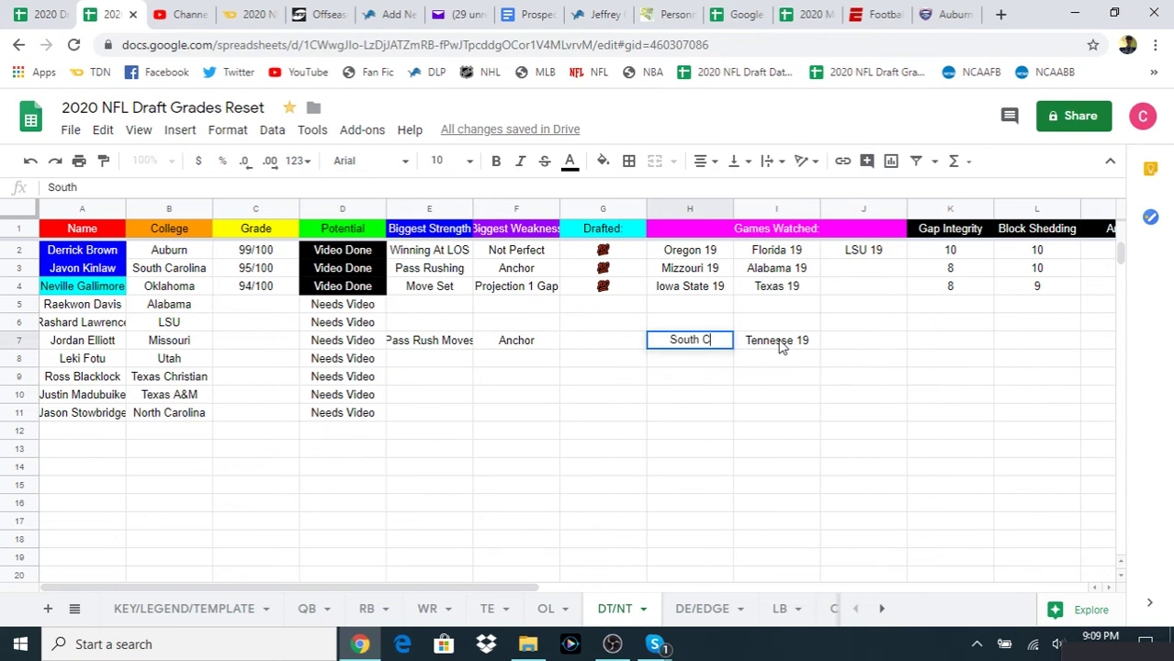
pyautogui.write('arolina 19')
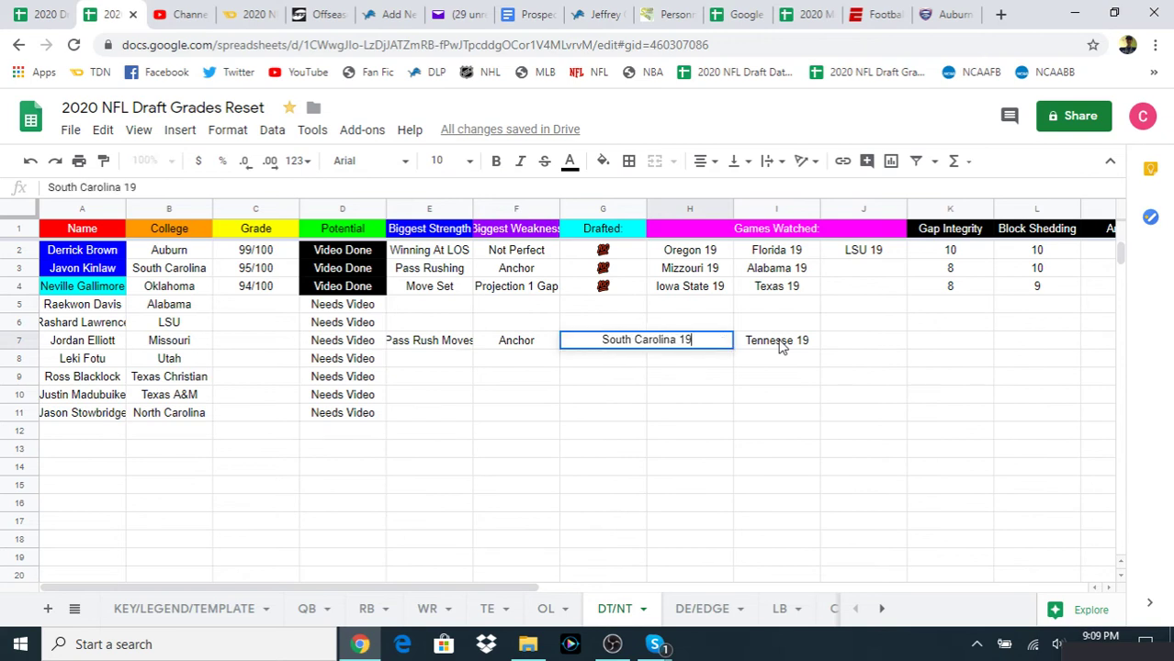
# Enter "Ole Miss 19" in the third Games Watched column of Jordan Elliott's row.
pyautogui.press('Right')
pyautogui.press('Right')
pyautogui.press('Right')
pyautogui.press('Left')
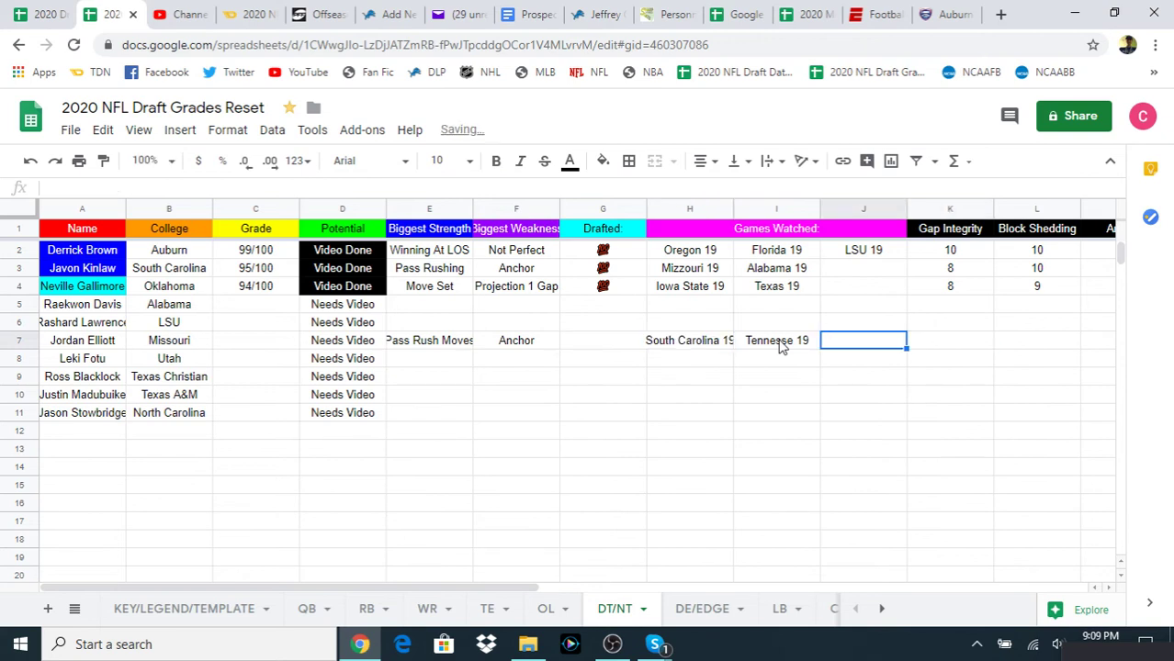
pyautogui.write('Ole Miss 19')
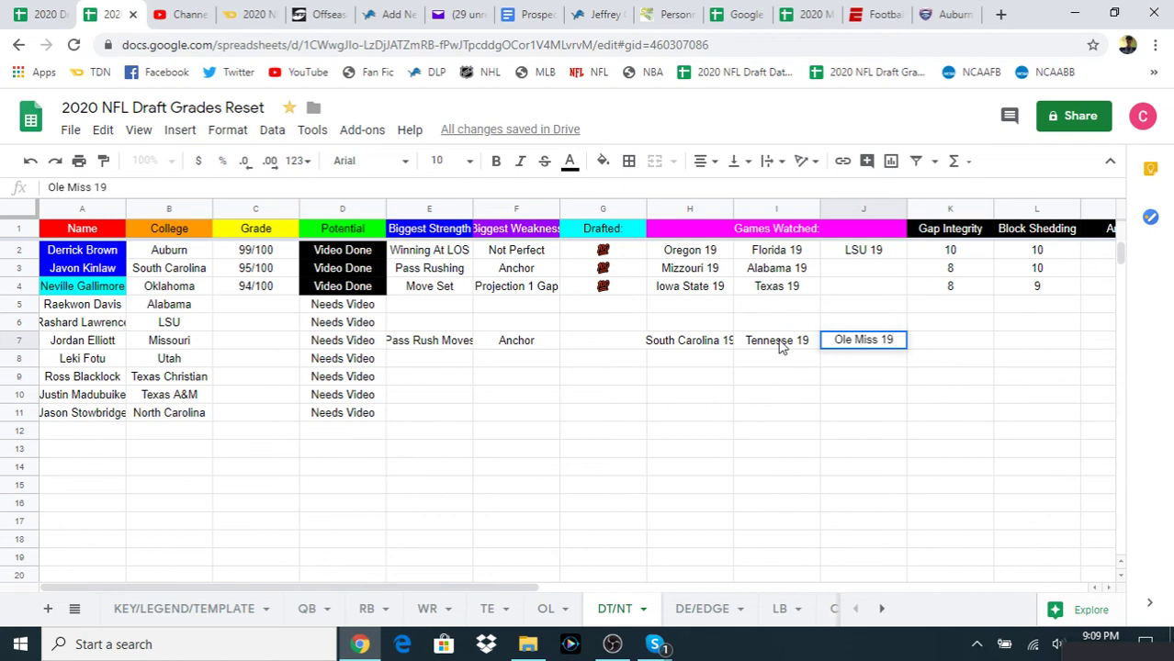
# Look over the rating columns through Misc. and give Jordan Elliott an 8 for Gap Integrity in row 7.
pyautogui.press('Left')
pyautogui.press('Left')
pyautogui.press('Left')
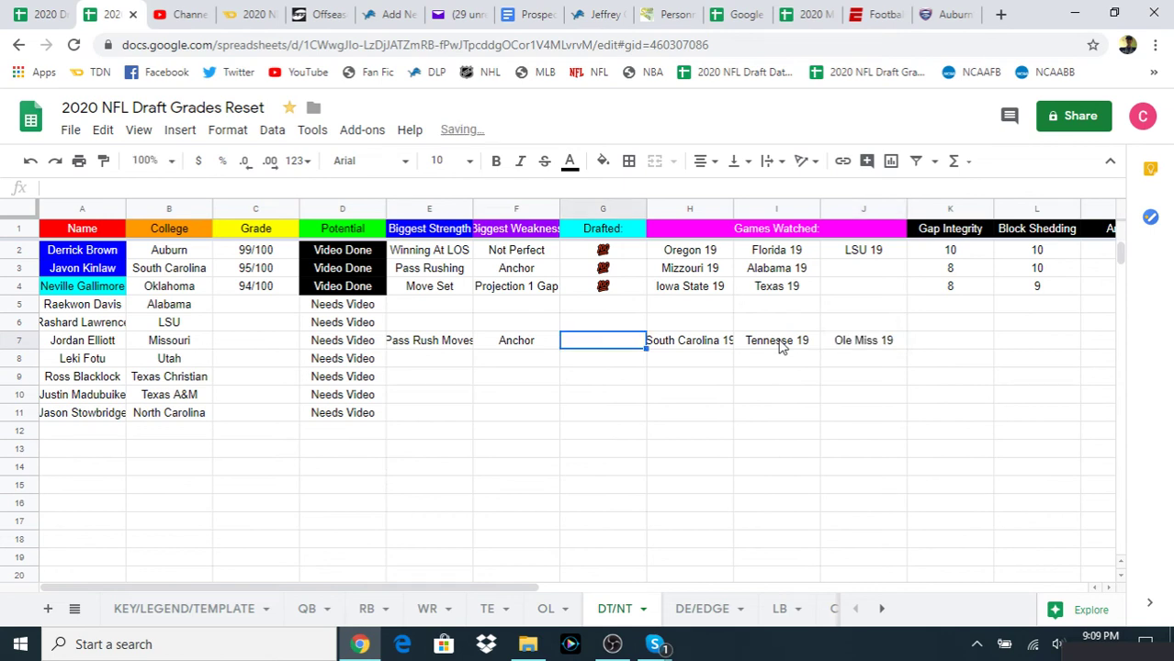
pyautogui.press('Right')
pyautogui.press('Right')
pyautogui.press('Right')
pyautogui.press('Right')
pyautogui.press('Right')
pyautogui.press('Right')
pyautogui.press('Right')
pyautogui.press('Right')
pyautogui.press('Right')
pyautogui.press('Right')
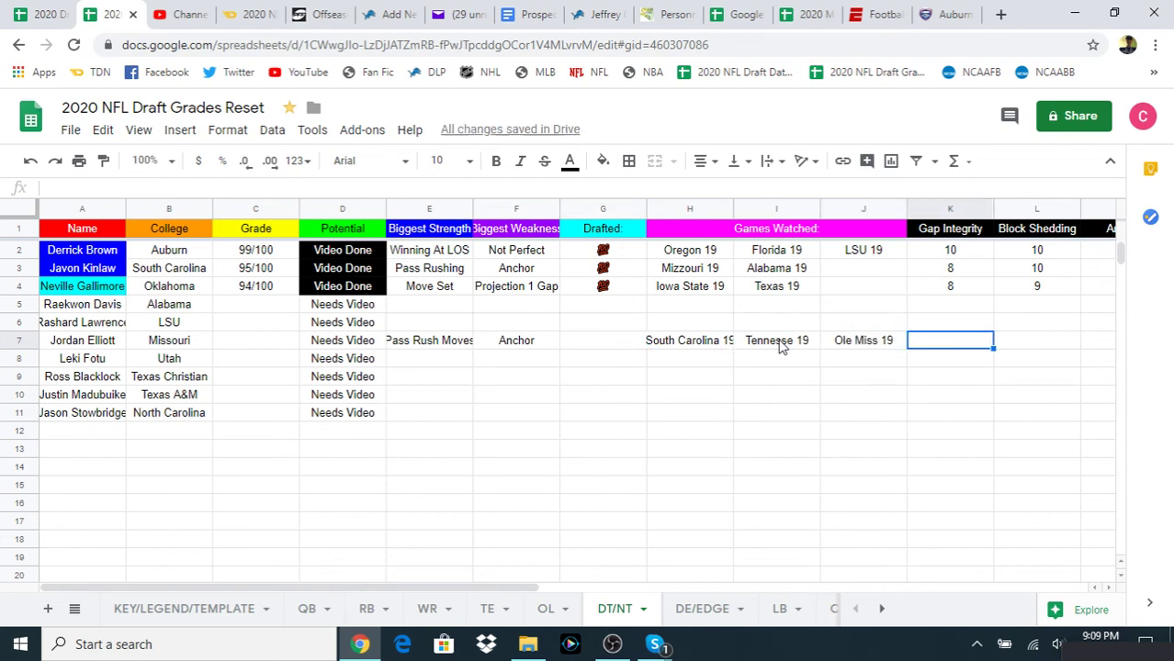
pyautogui.press('Right')
pyautogui.press('Right')
pyautogui.press('Right')
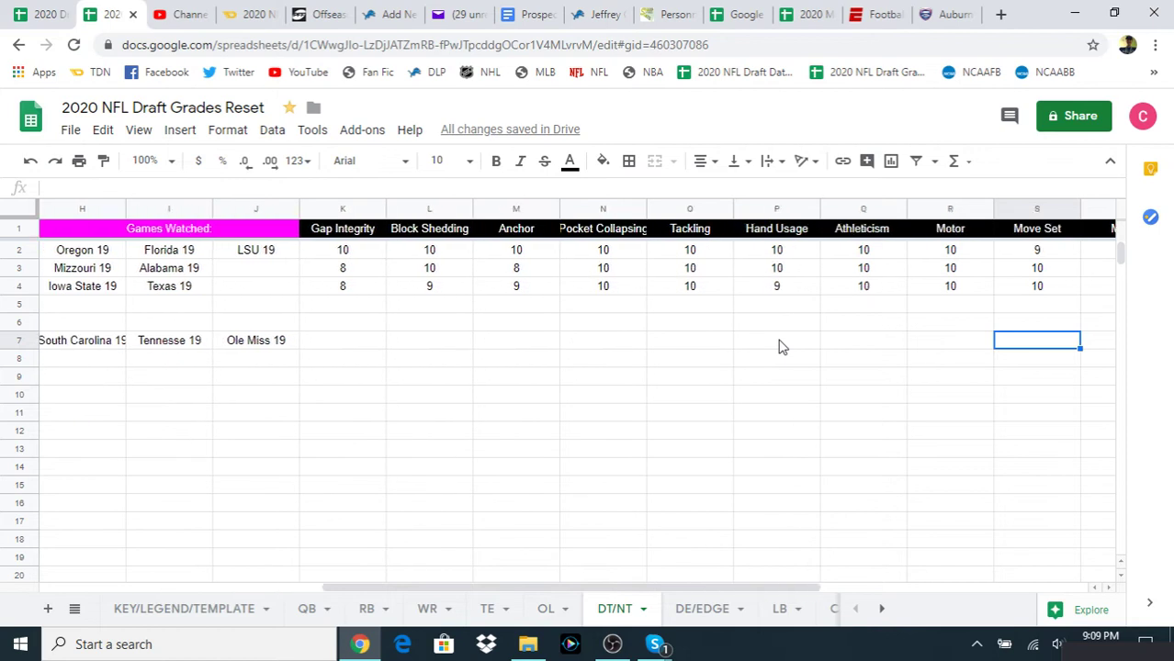
pyautogui.press('Left')
pyautogui.press('Left')
pyautogui.press('Left')
pyautogui.press('Left')
pyautogui.press('Left')
pyautogui.press('Left')
pyautogui.press('Left')
pyautogui.press('Left')
pyautogui.press('Left')
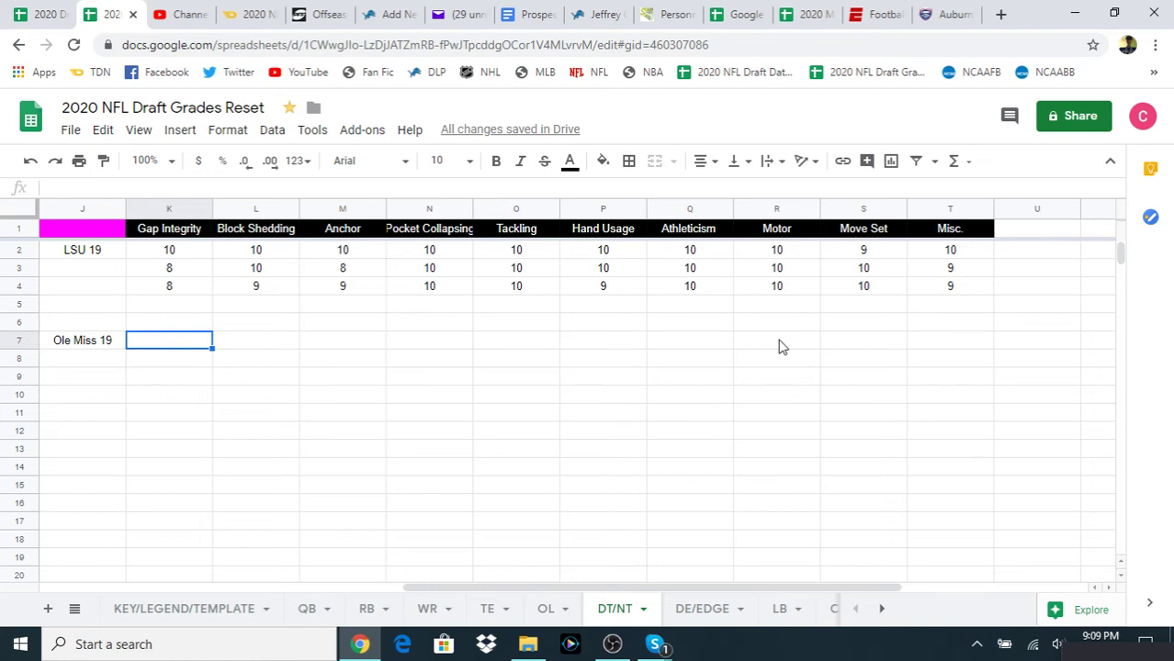
pyautogui.write('8')
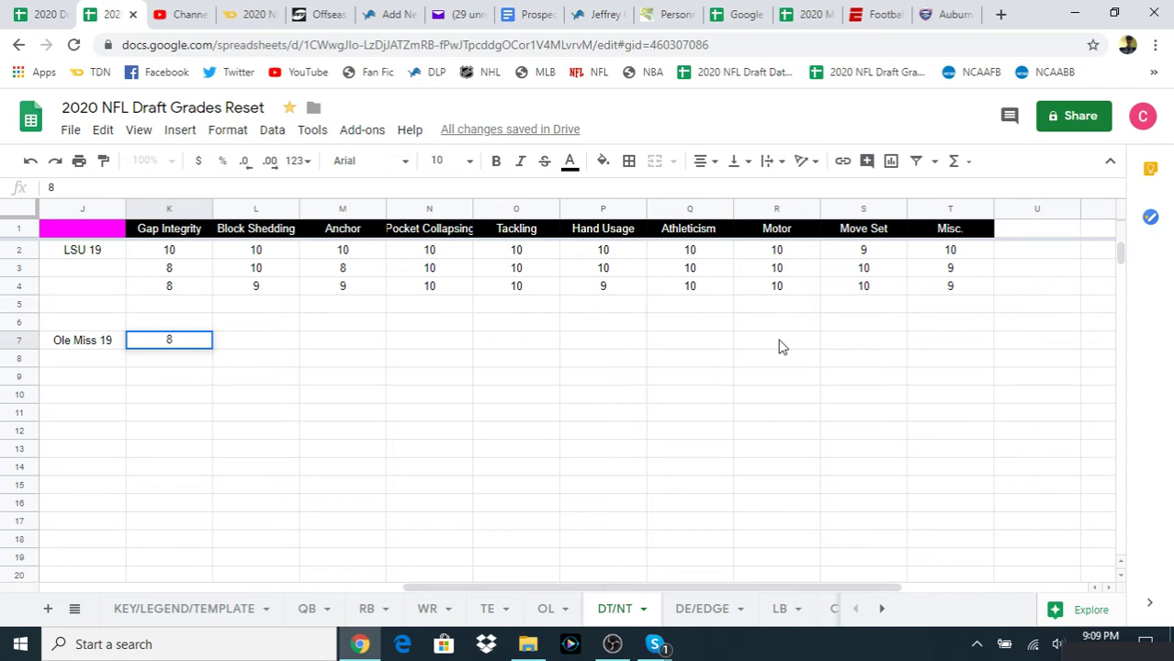
pyautogui.press('Tab')
# Rate Jordan Elliott 7 for Anchor and 9 for Block Shedding.
pyautogui.press('Tab')
pyautogui.press('Tab')
pyautogui.press('Left')
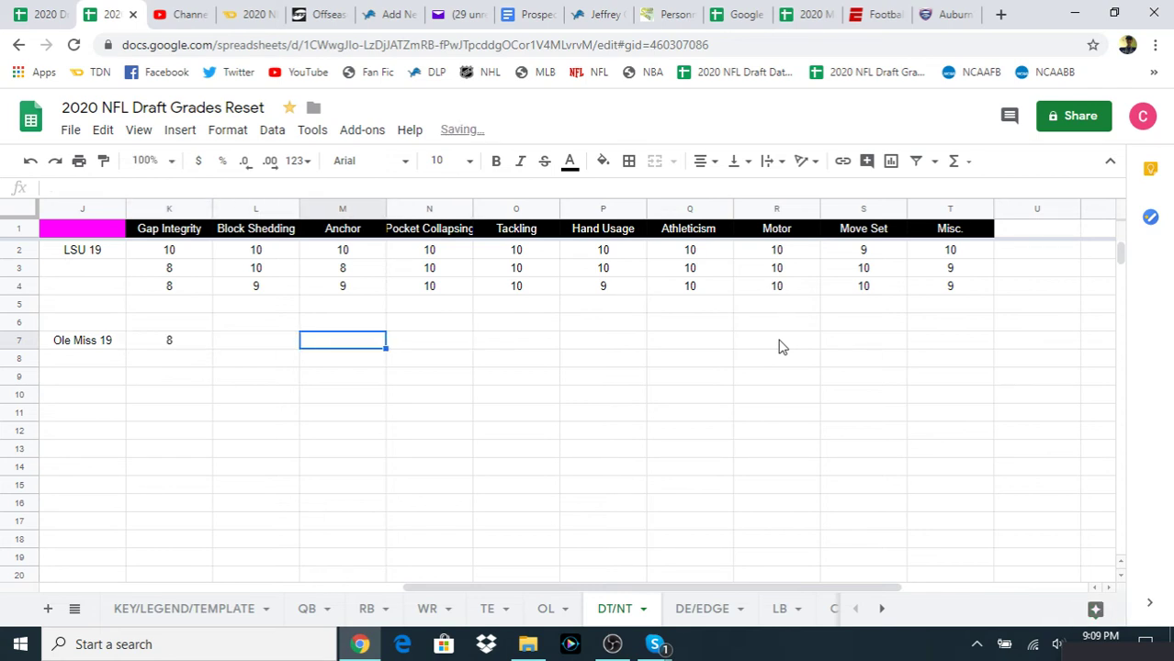
pyautogui.write('7')
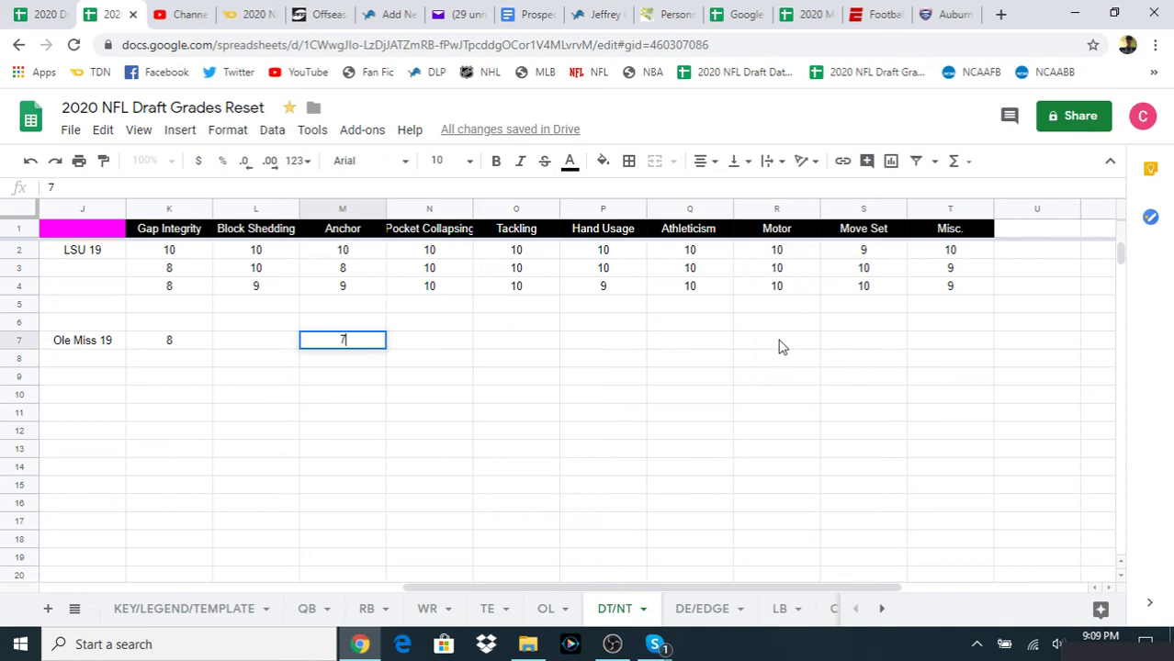
pyautogui.press('Left')
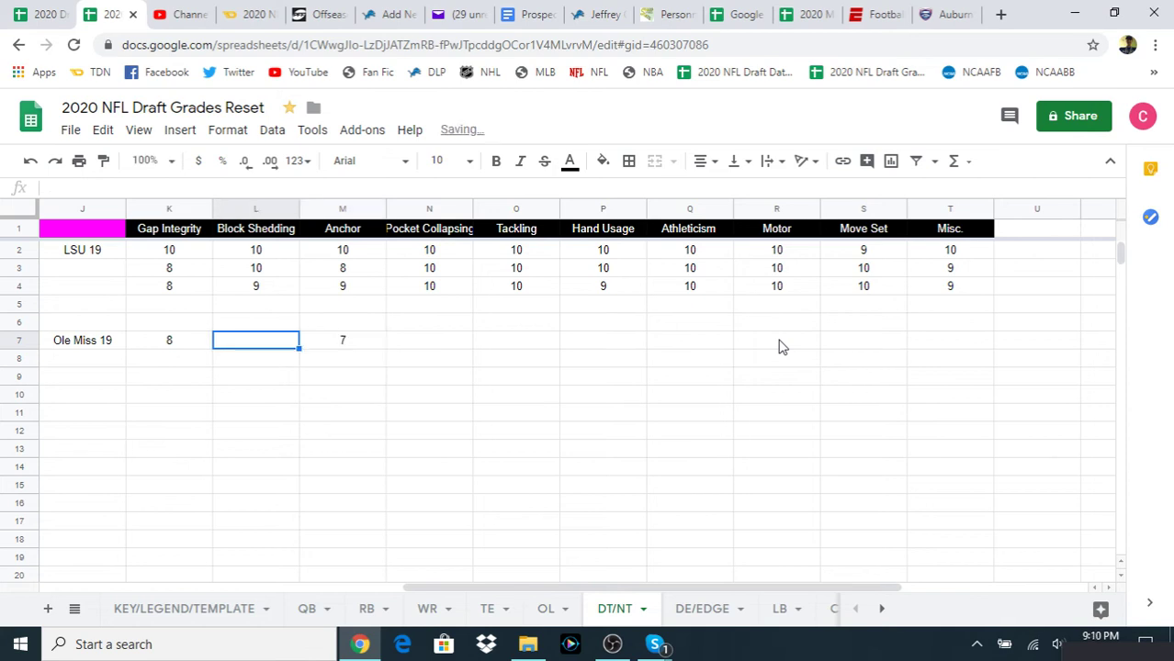
pyautogui.press('Right')
pyautogui.press('Left')
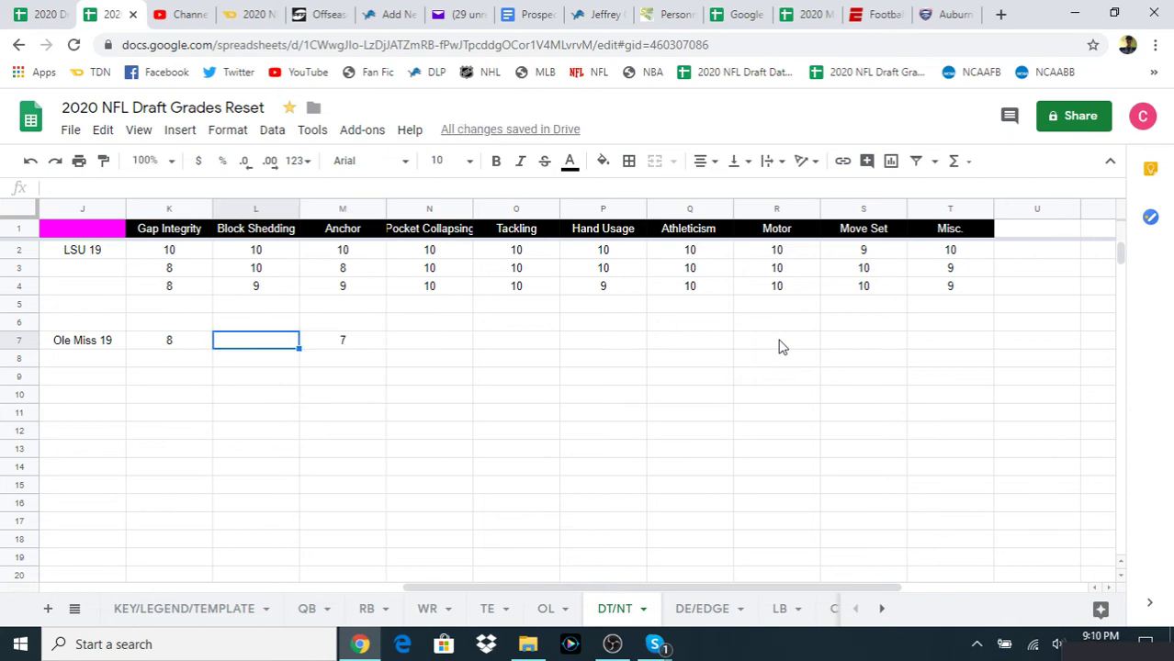
pyautogui.write('9')
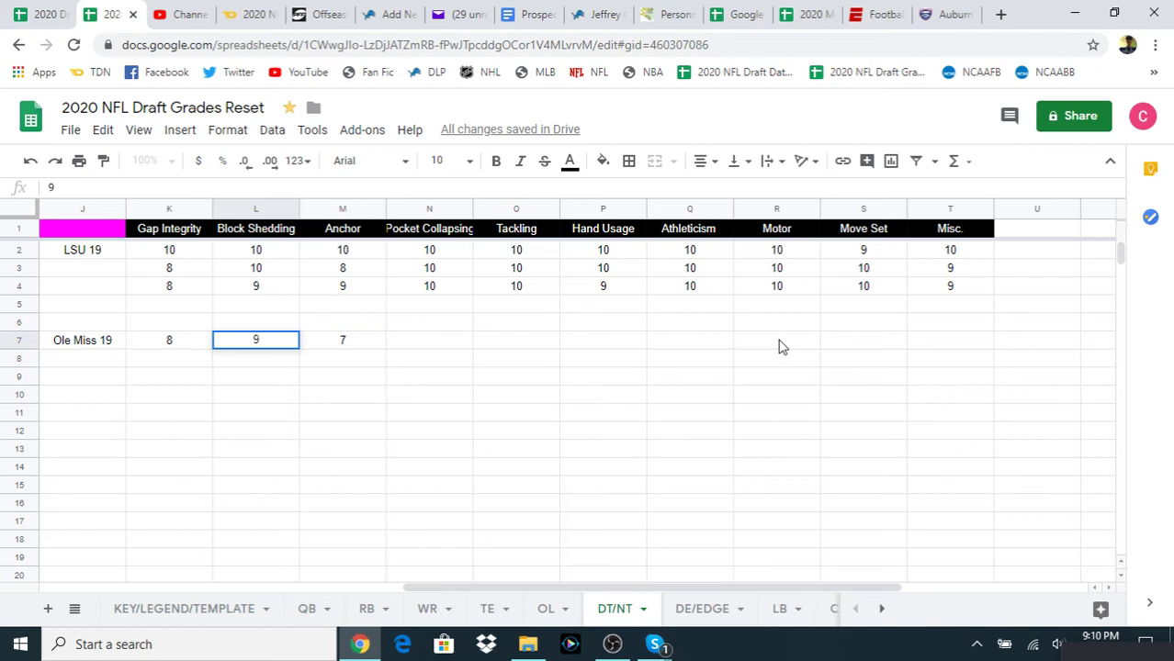
pyautogui.press('Right')
pyautogui.press('Right')
pyautogui.press('Left')
pyautogui.press('Left')
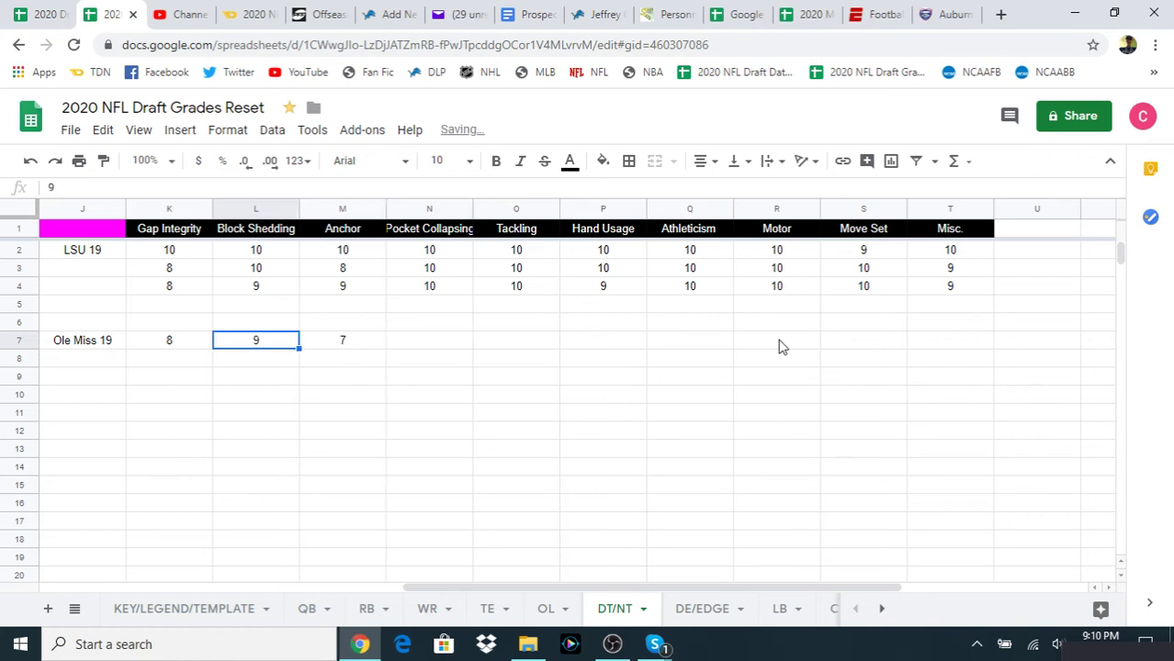
# Rate Jordan Elliott 9 for Pocket Collapsing and 8 for Tackling.
pyautogui.press('Right')
pyautogui.press('Right')
pyautogui.write('9')
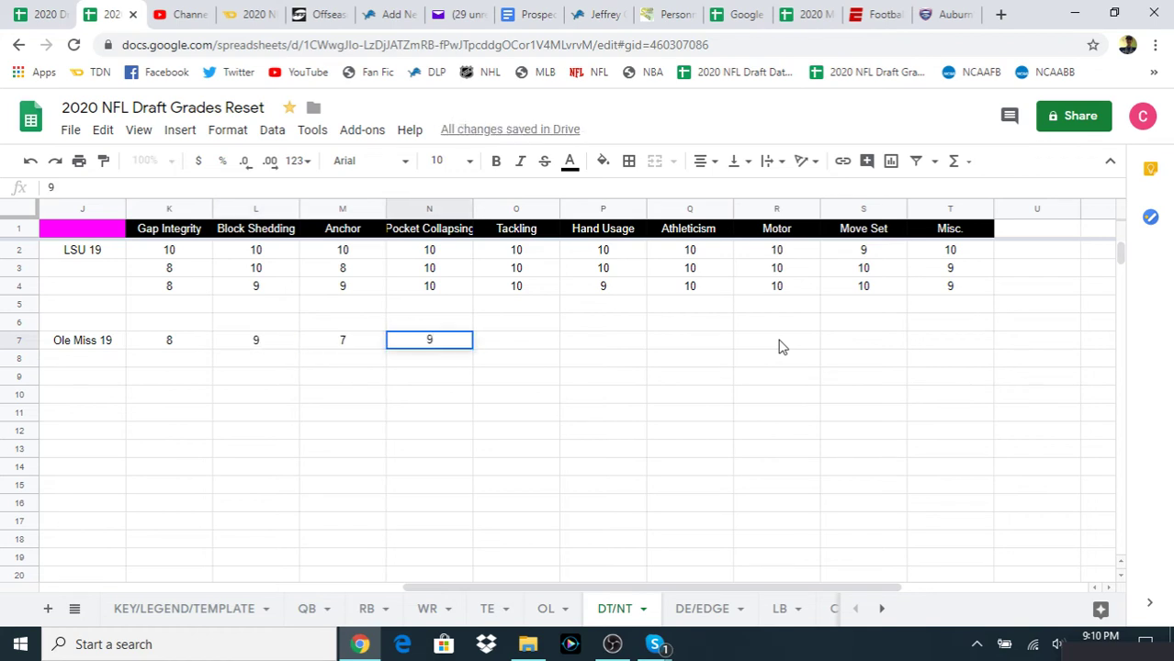
pyautogui.press('Right')
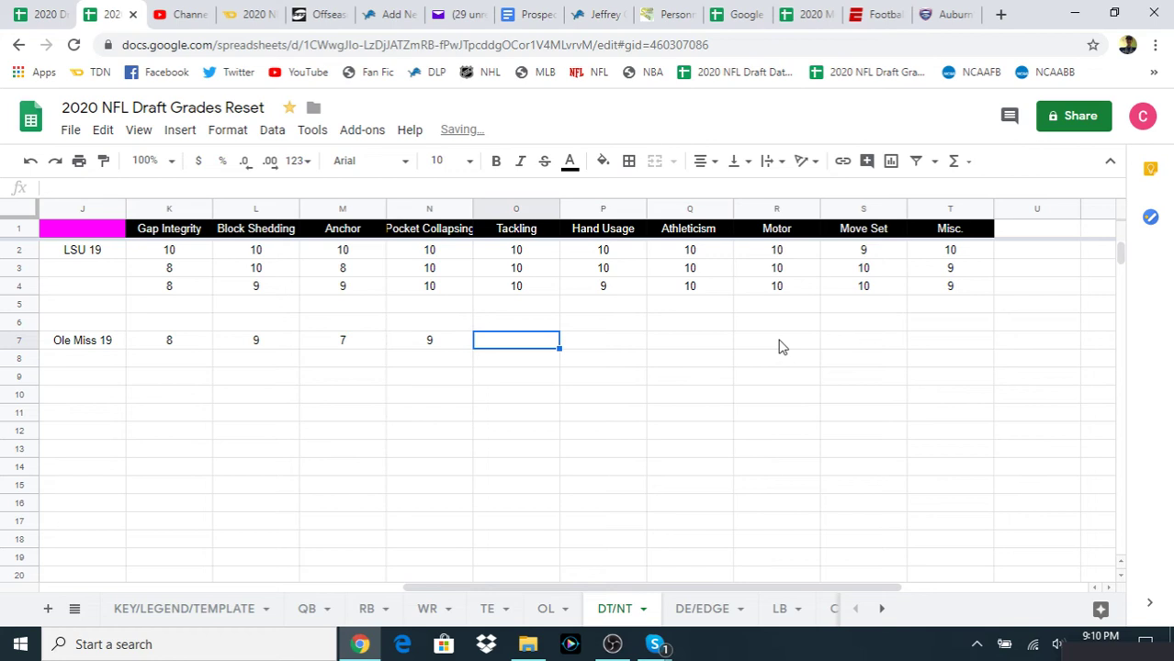
pyautogui.write('8')
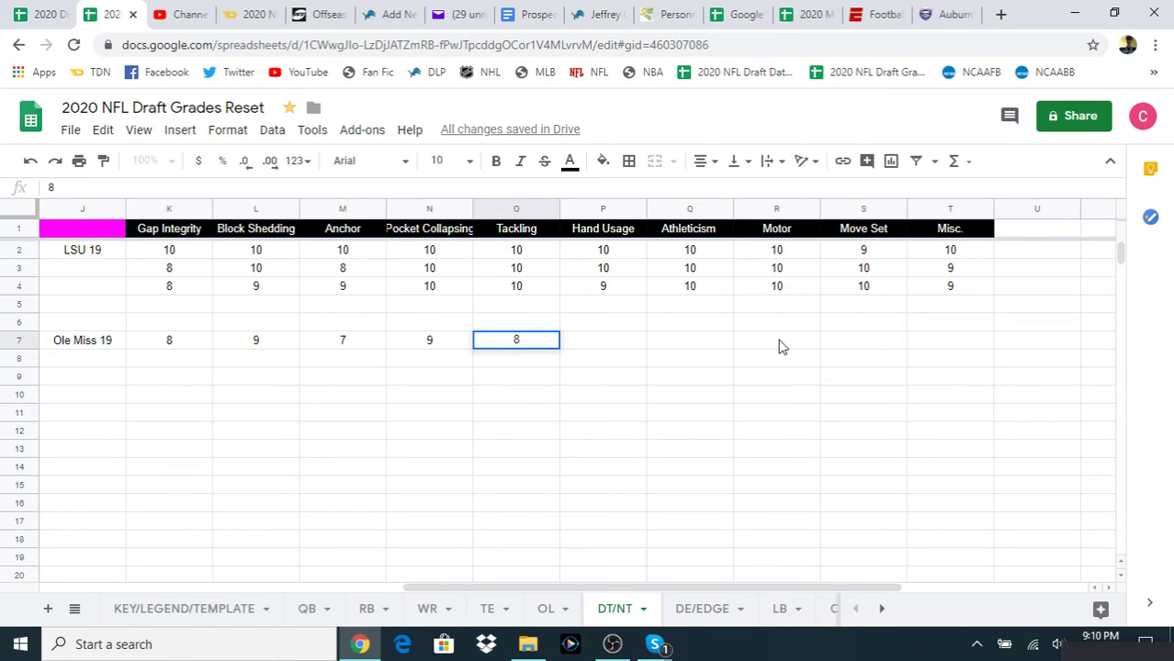
pyautogui.press('Tab')
# Rate Jordan Elliott 9 for Hand Usage and 10 for Athleticism.
pyautogui.write('0')
pyautogui.press('BackSpace')
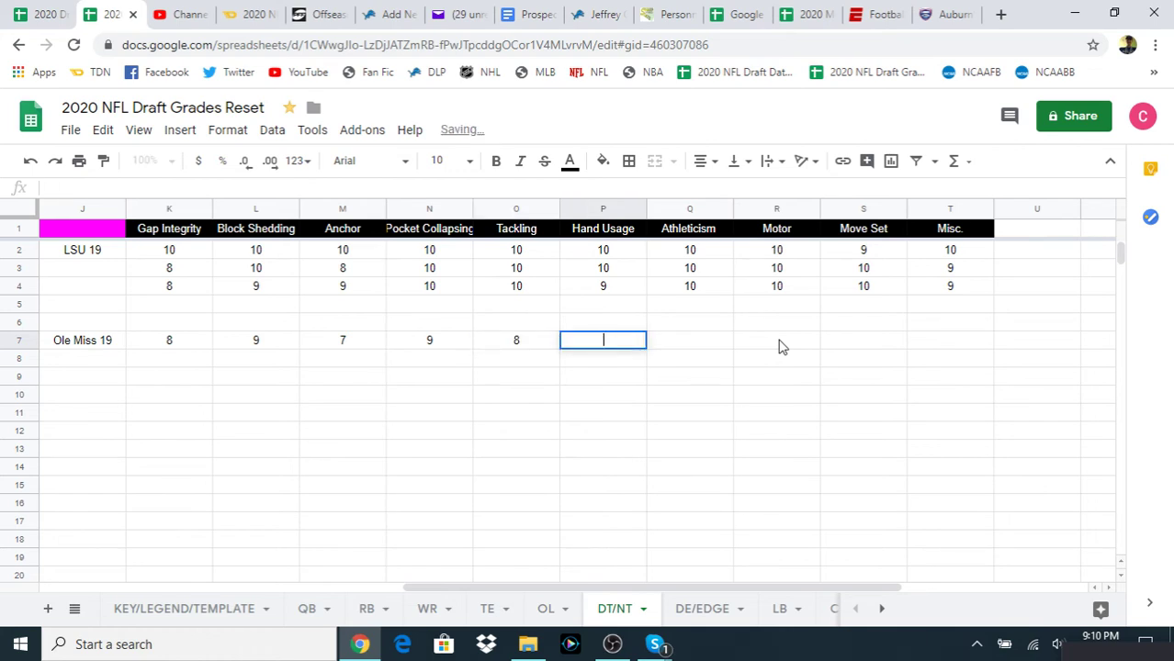
pyautogui.write('9')
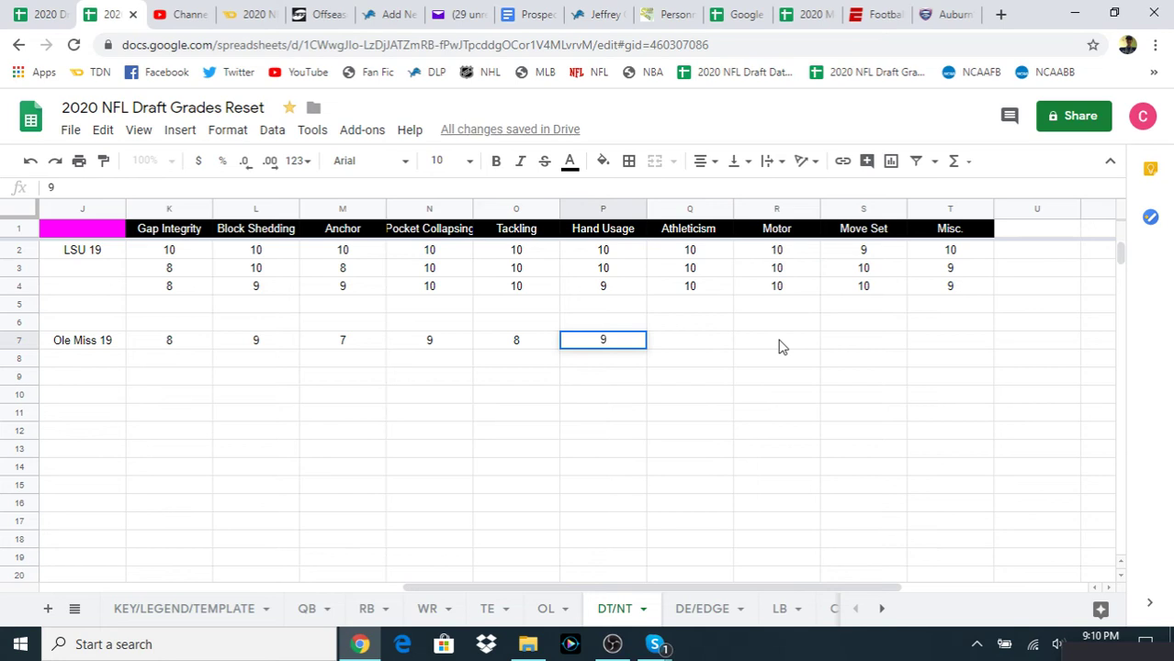
pyautogui.press('Tab')
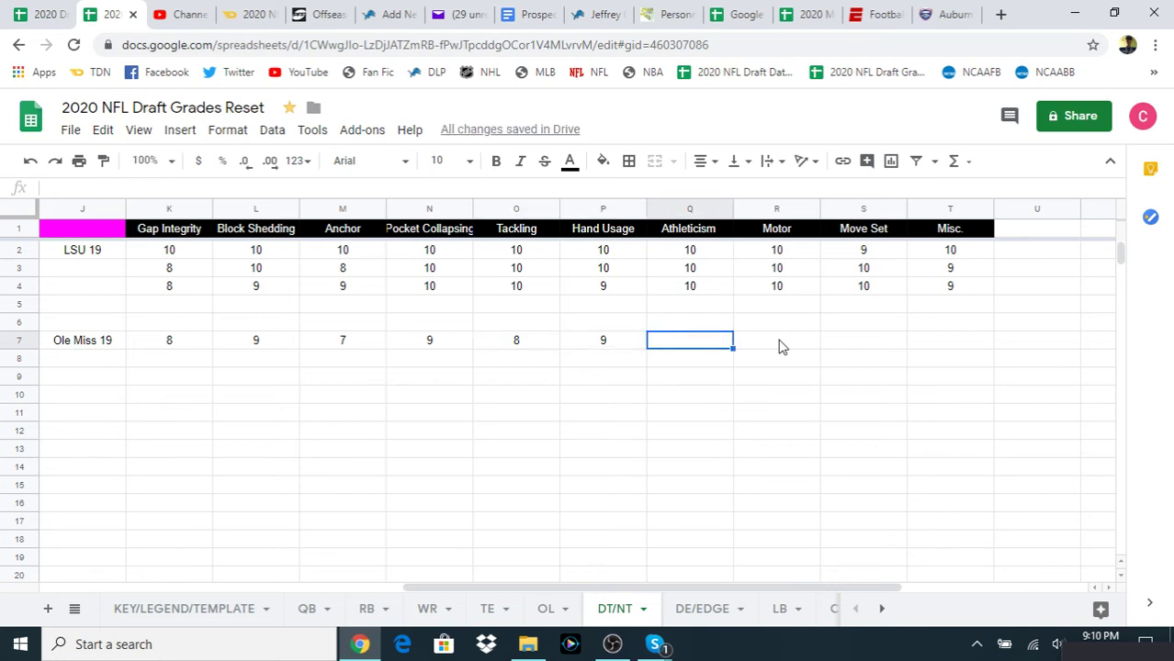
pyautogui.write('10')
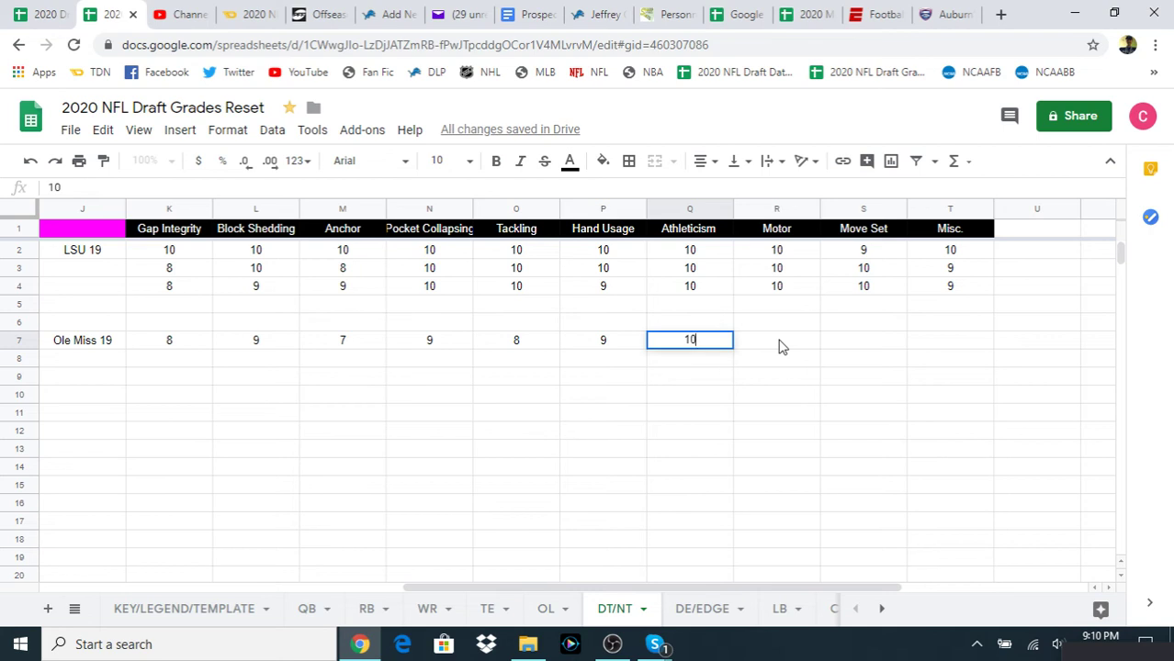
pyautogui.press('Left')
pyautogui.press('Right')
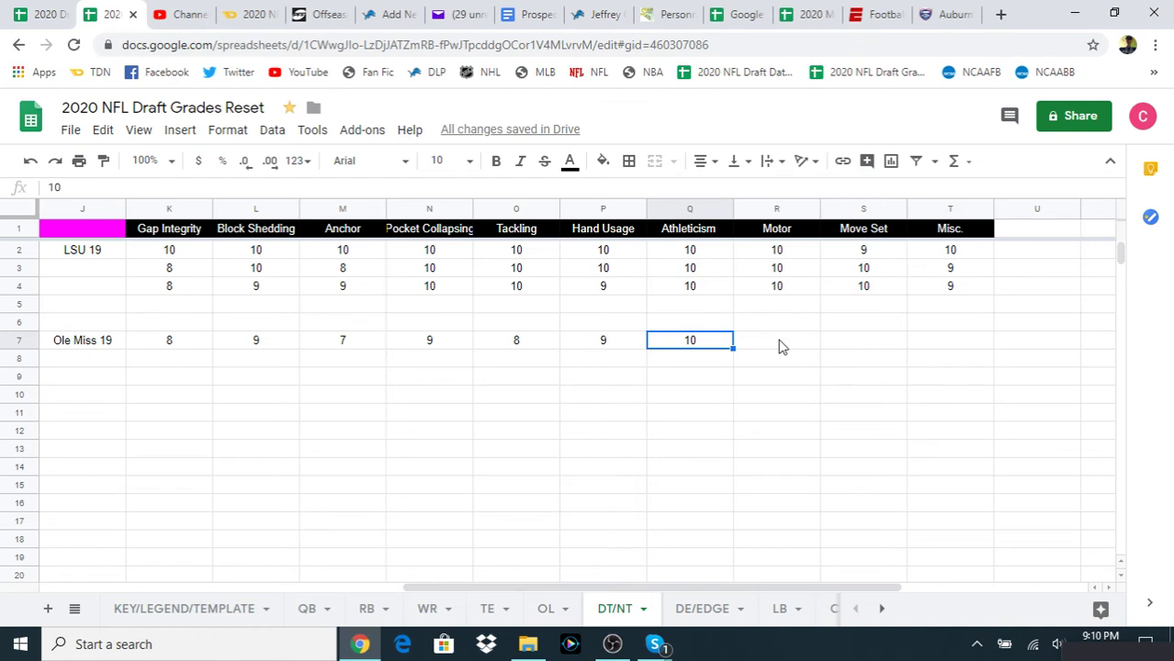
# Enter 10 as Jordan Elliott's Motor rating in row 7.
pyautogui.click(780, 347)
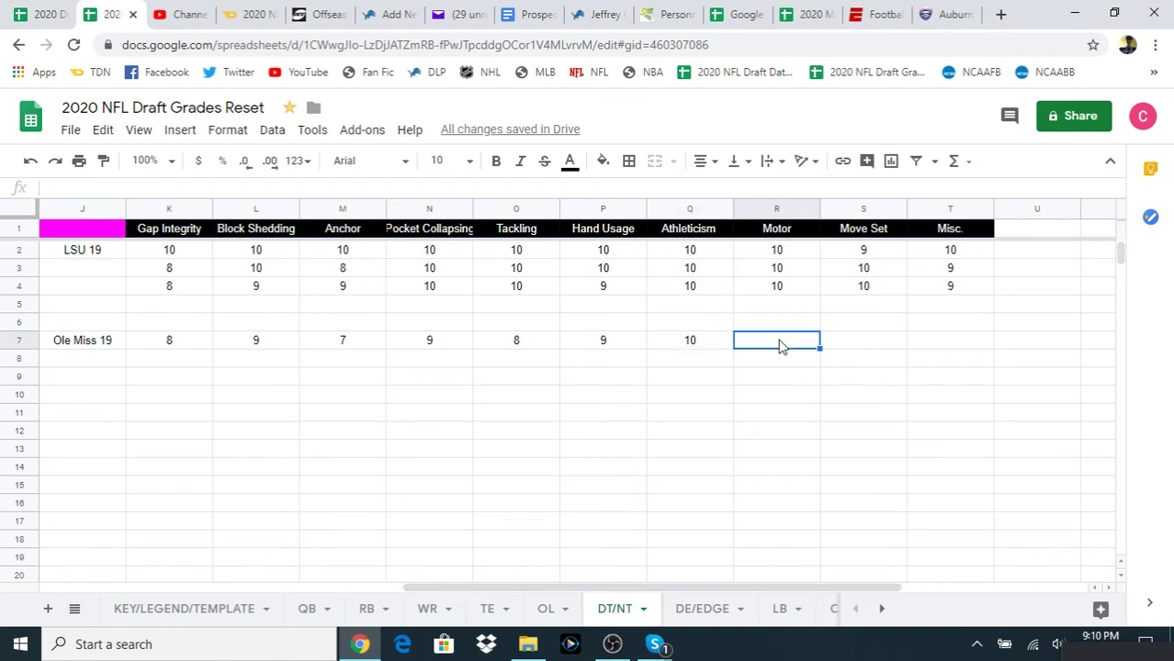
pyautogui.write('10')
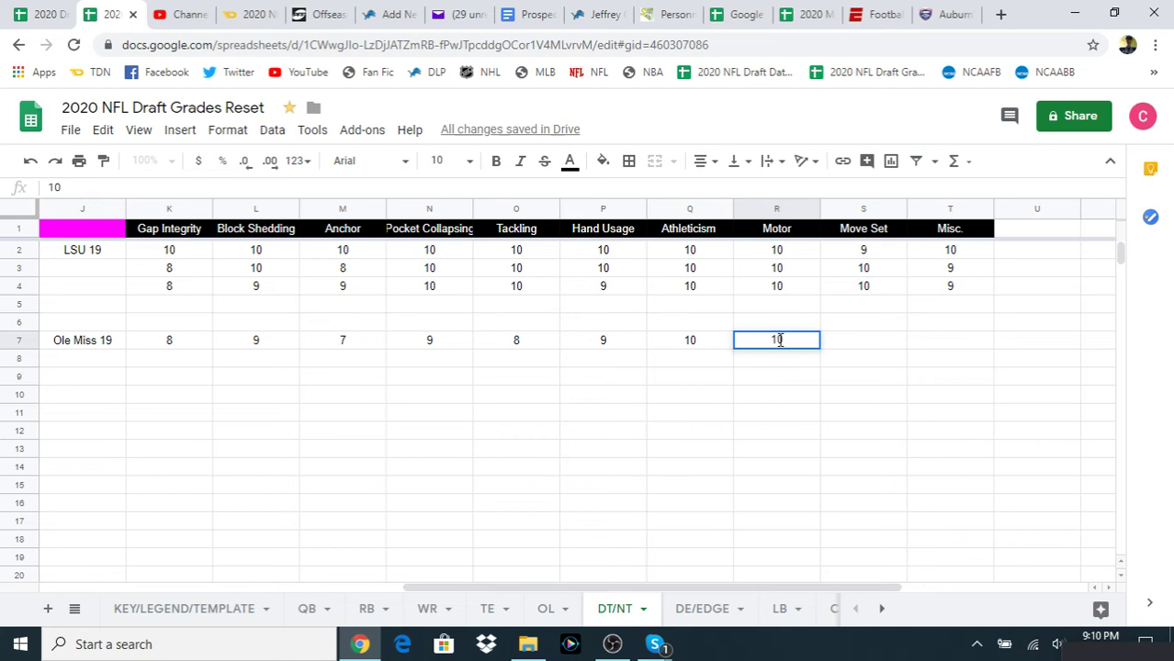
pyautogui.press('Tab')
pyautogui.press('Left')
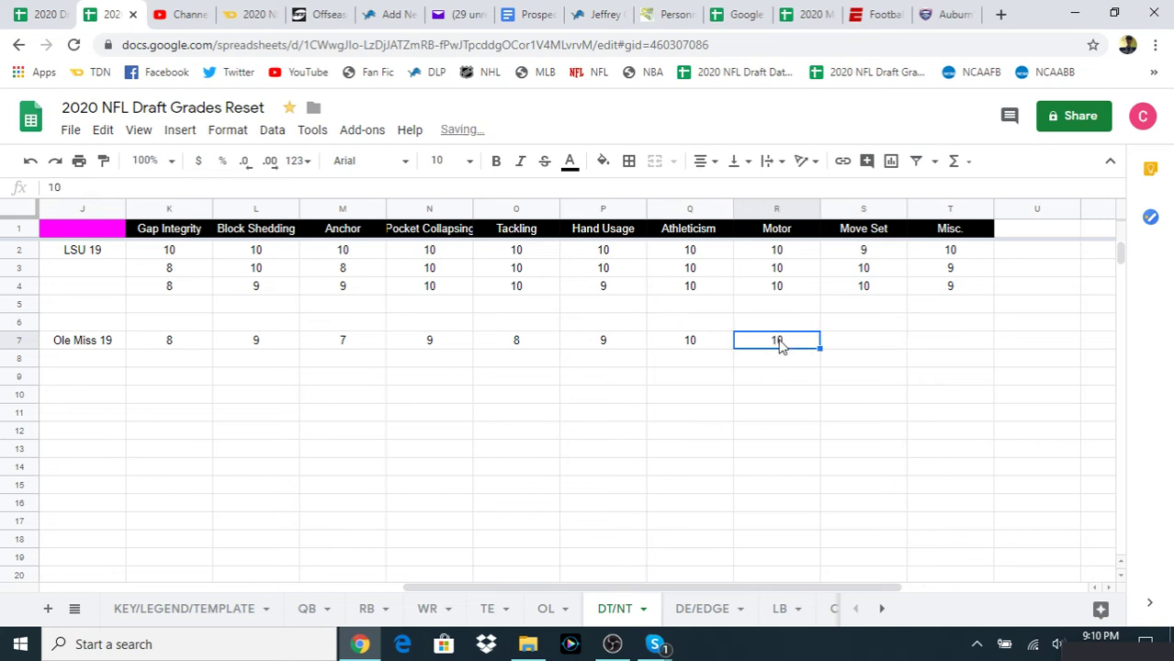
pyautogui.press('Down')
pyautogui.click(779, 343)
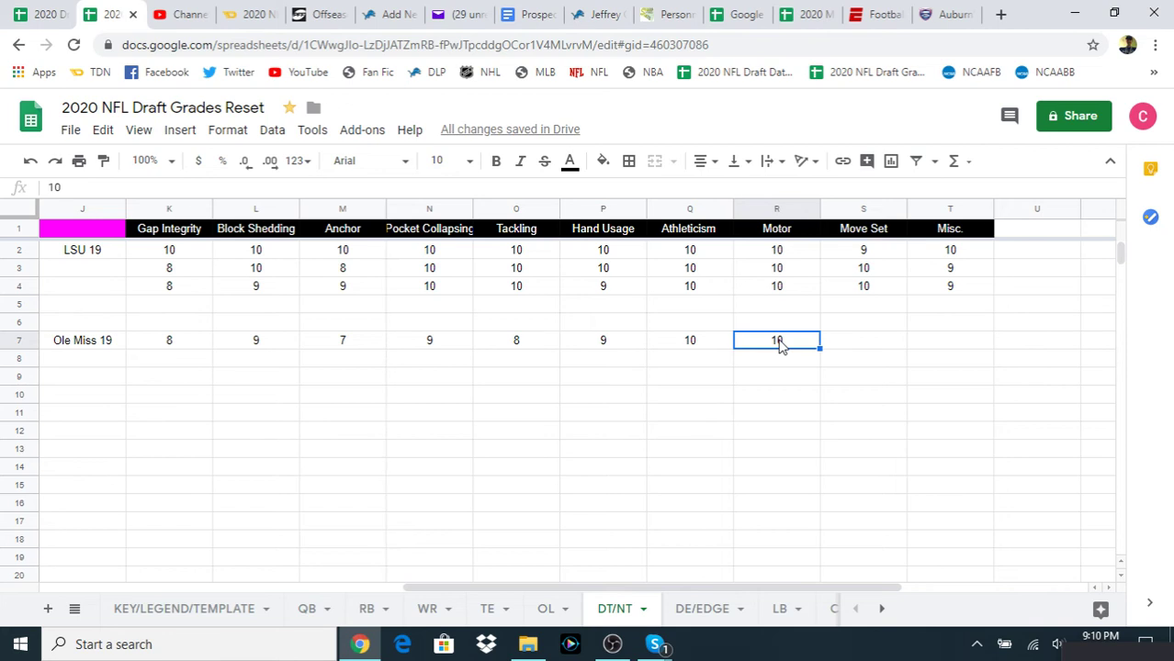
# Rate Jordan Elliott 10 for Move Set and 10 for Misc.
pyautogui.press('Tab')
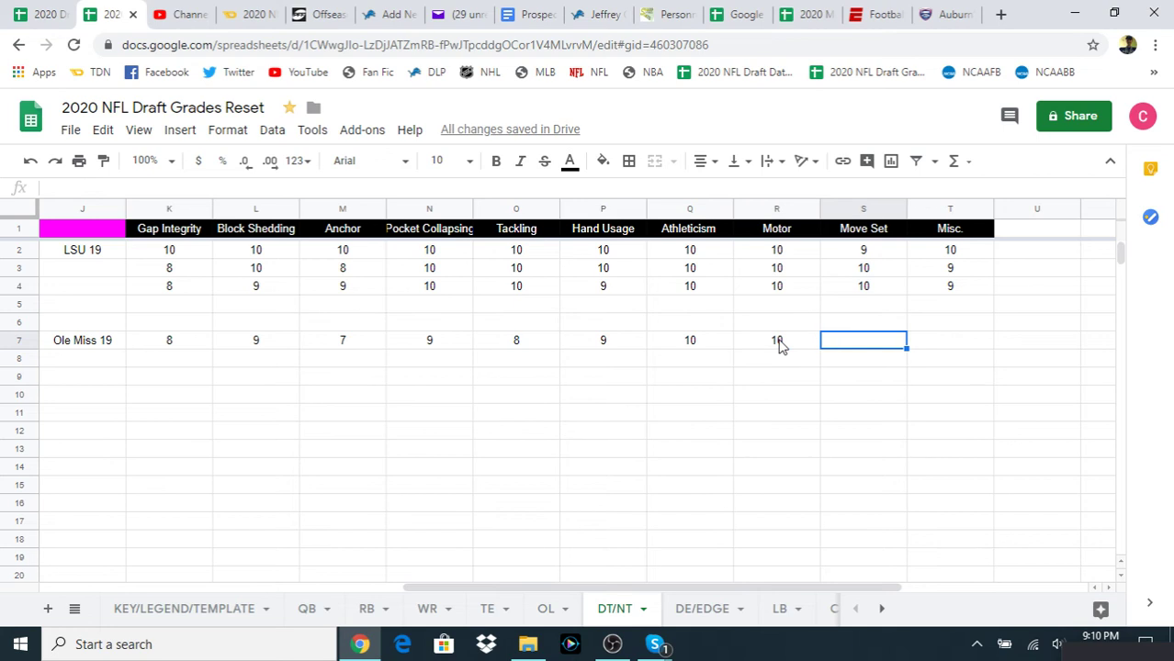
pyautogui.write('10')
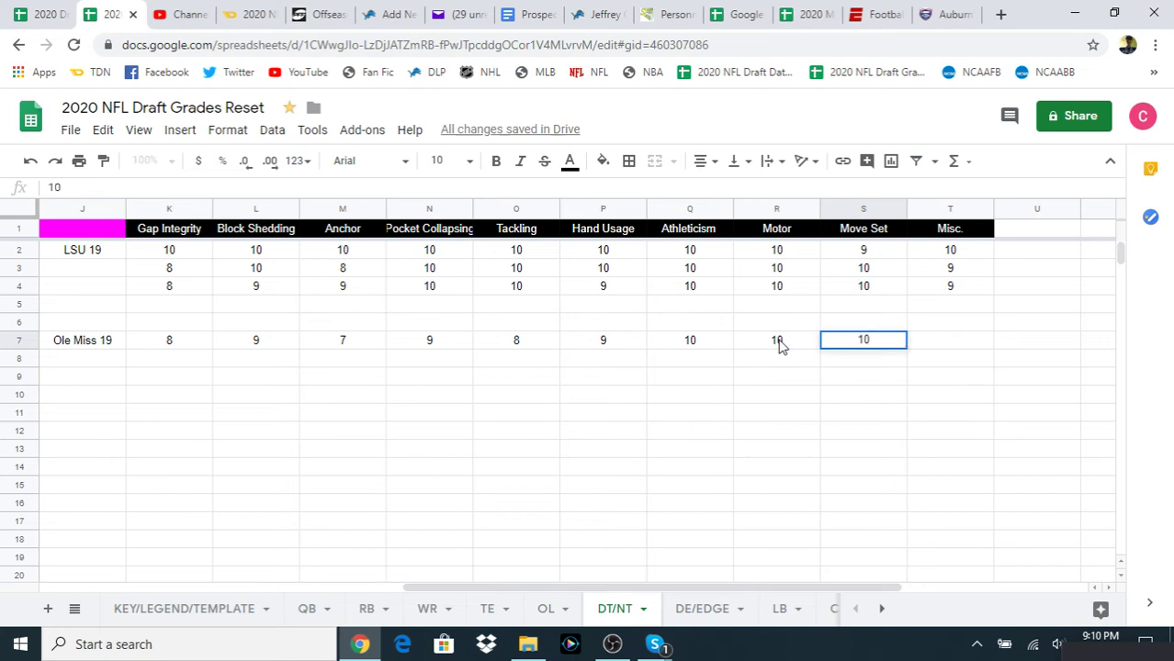
pyautogui.press('Tab')
pyautogui.press('Left')
pyautogui.press('Tab')
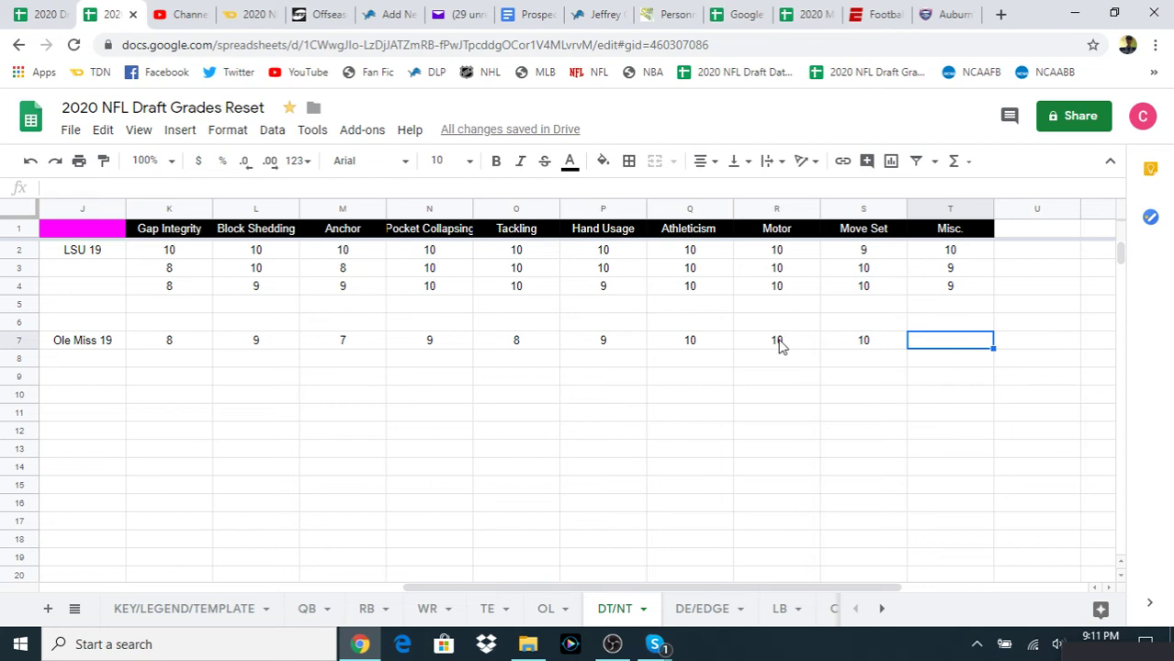
pyautogui.write('10')
pyautogui.press('Left')
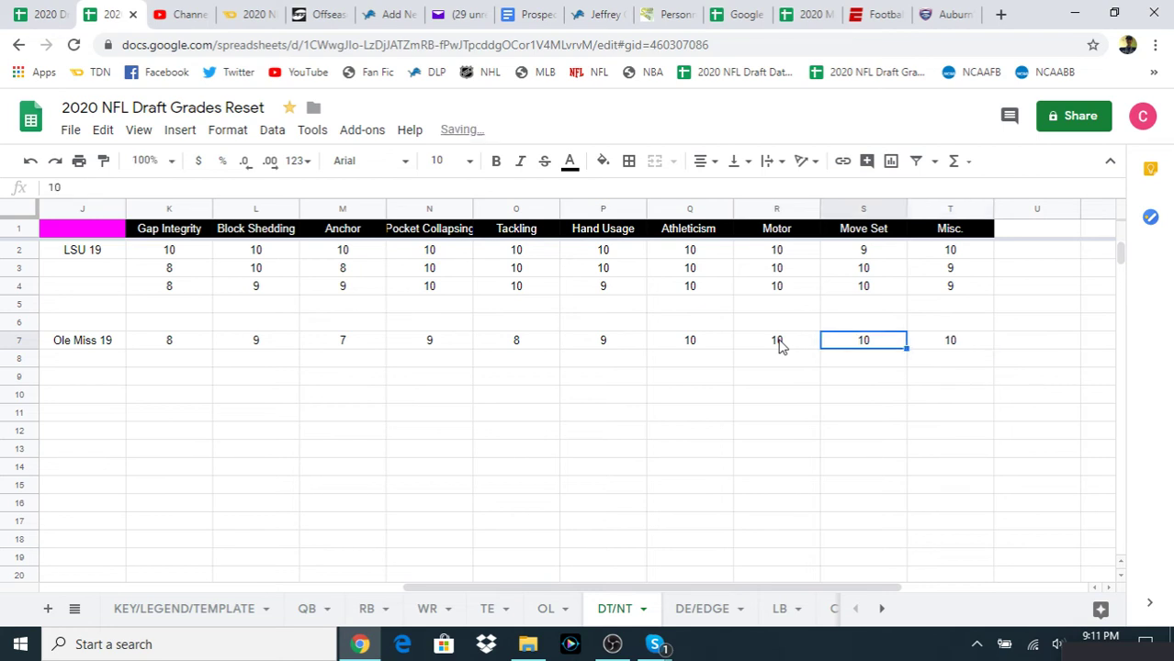
pyautogui.press('Left')
pyautogui.press('Left')
pyautogui.press('Left')
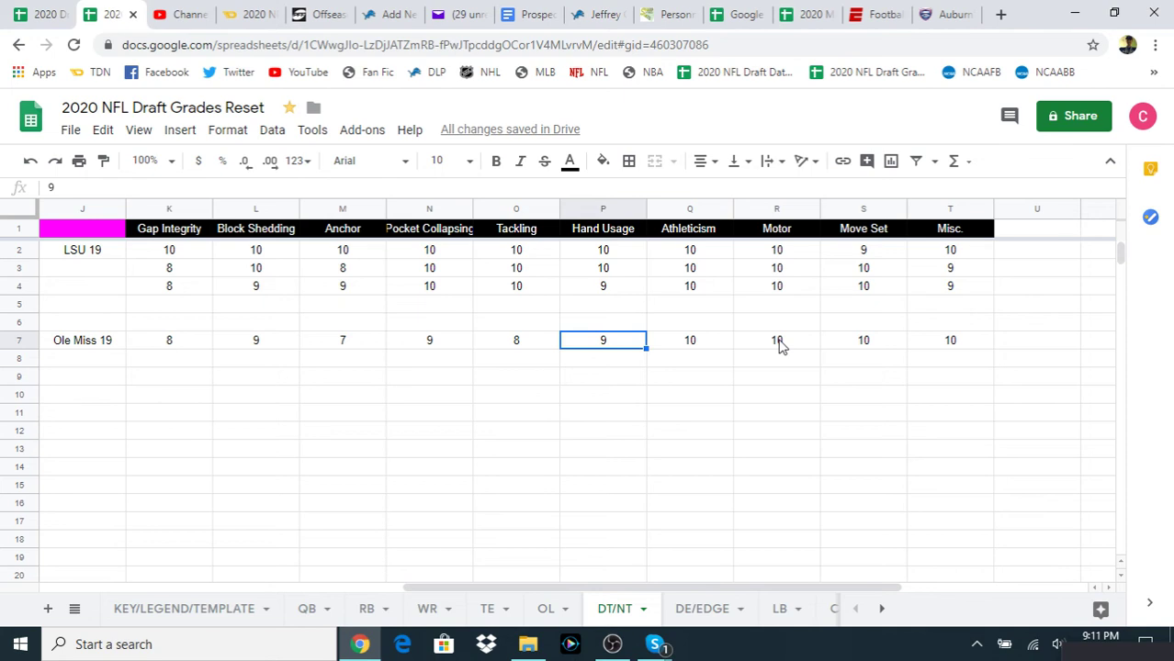
pyautogui.press('Left')
pyautogui.press('Left')
pyautogui.press('Left')
pyautogui.press('Left')
pyautogui.press('Left')
pyautogui.press('Left')
pyautogui.press('Left')
pyautogui.press('Left')
pyautogui.press('Left')
pyautogui.press('Left')
pyautogui.press('Left')
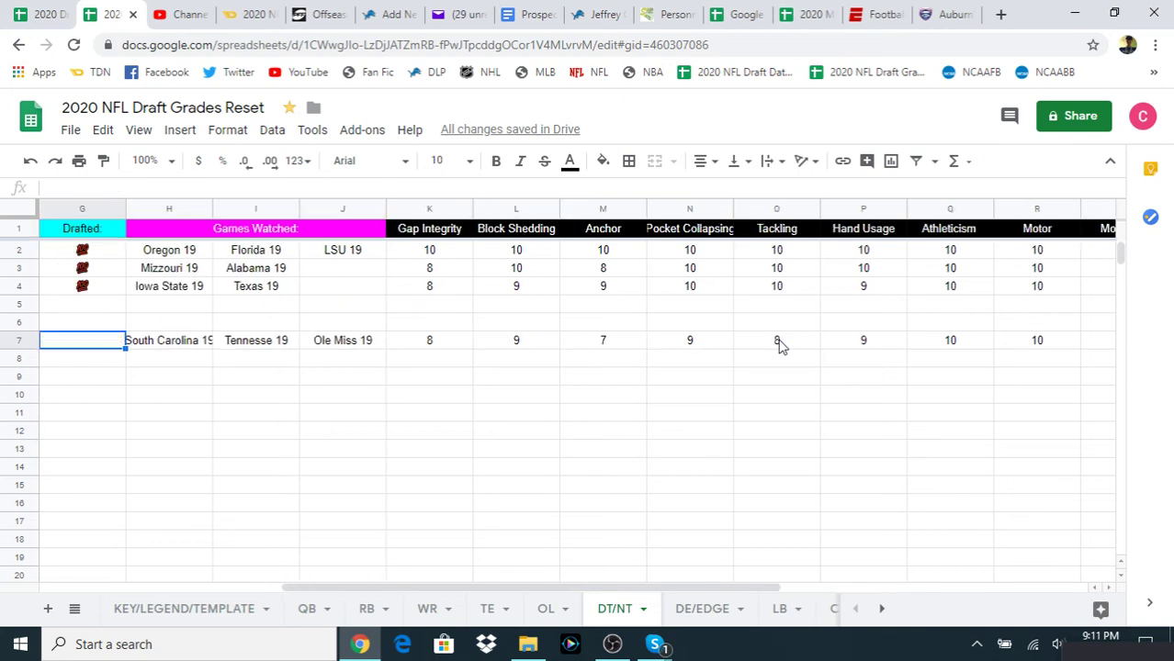
pyautogui.press('Left')
pyautogui.press('Left')
pyautogui.press('Left')
pyautogui.press('Left')
pyautogui.press('Right')
pyautogui.press('Right')
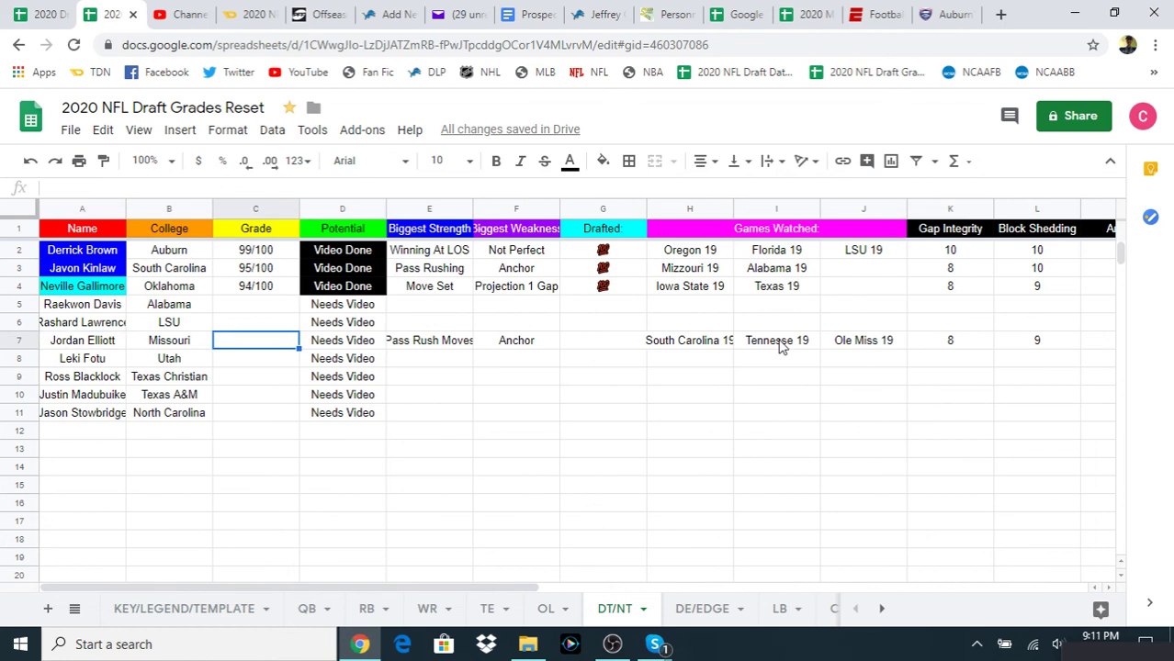
pyautogui.write('90/100')
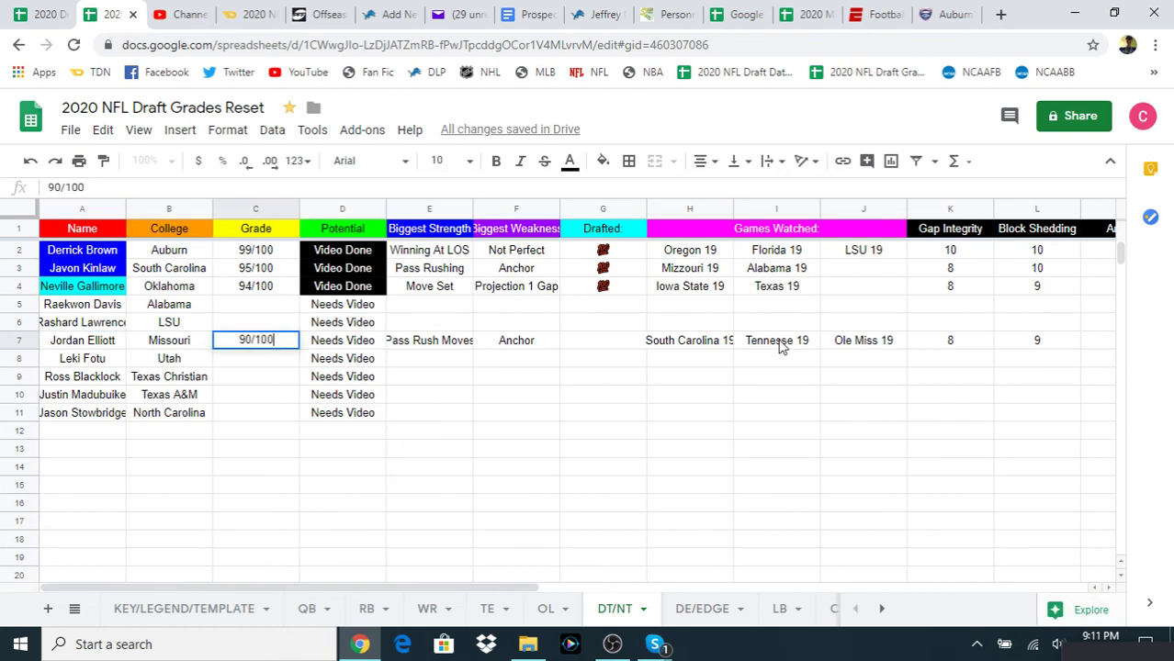
# Fill Jordan Elliott's name cell with cyan, matching Neville Gallimore's name cell.
pyautogui.press('Left')
pyautogui.press('Left')
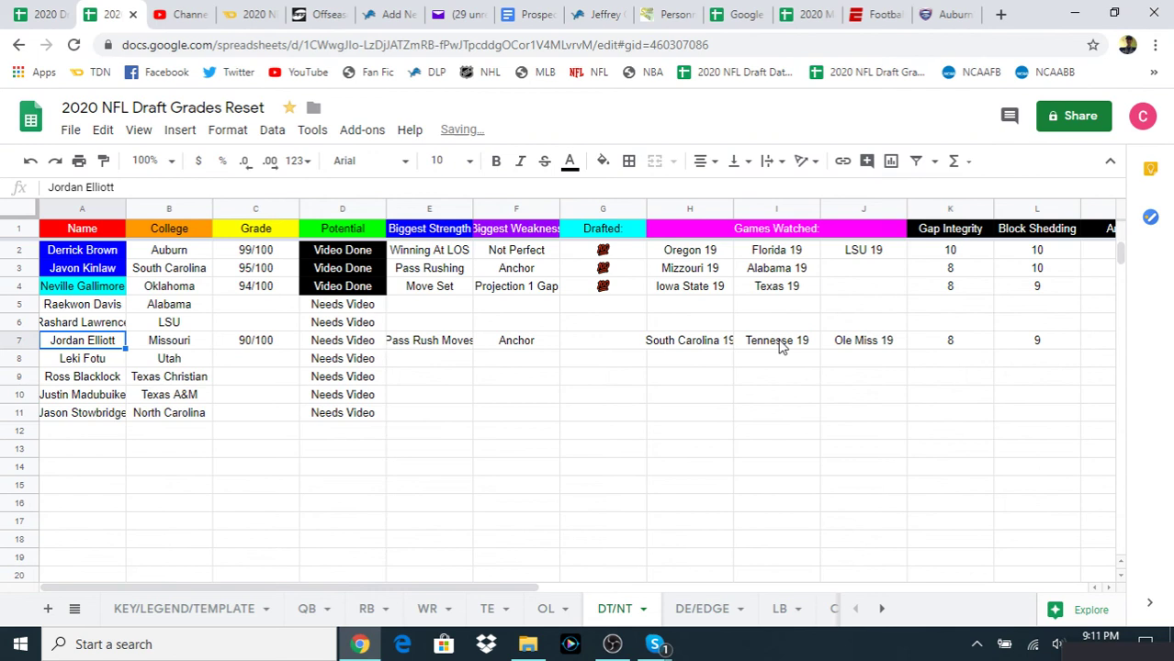
pyautogui.click(605, 163)
pyautogui.click(705, 244)
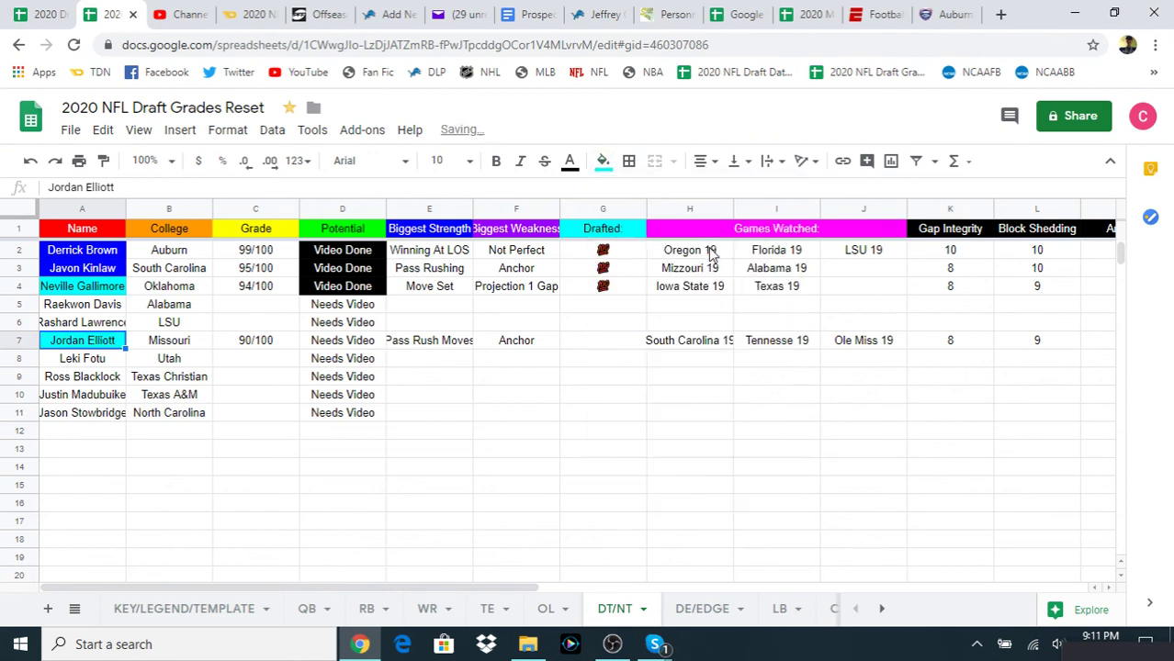
pyautogui.click(98, 431)
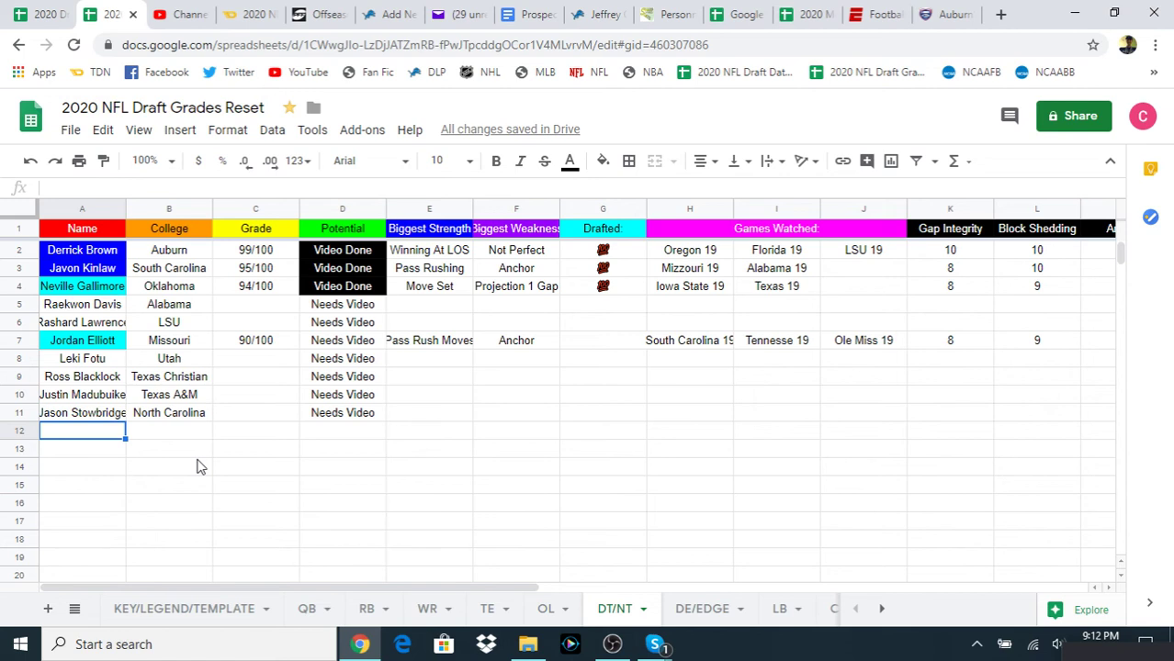
# Review Jordan Elliott's full row 7 entry, from his name through the Misc. rating.
pyautogui.press('Up')
pyautogui.press('Up')
pyautogui.press('Up')
pyautogui.press('Up')
pyautogui.press('Up')
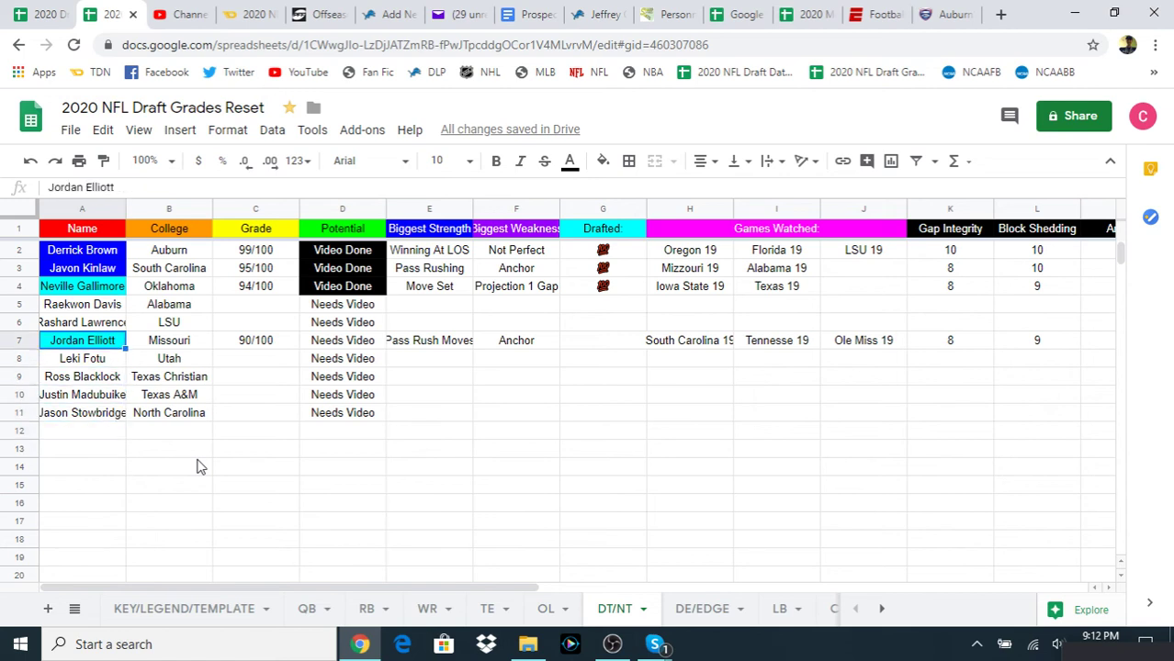
pyautogui.press('Right')
pyautogui.press('Right')
pyautogui.press('Right')
pyautogui.press('Right')
pyautogui.press('Right')
pyautogui.press('Right')
pyautogui.press('Right')
pyautogui.press('Right')
pyautogui.press('Right')
pyautogui.press('Right')
pyautogui.press('Right')
pyautogui.press('Right')
pyautogui.press('Right')
pyautogui.press('Right')
pyautogui.press('Right')
pyautogui.press('Right')
pyautogui.press('Right')
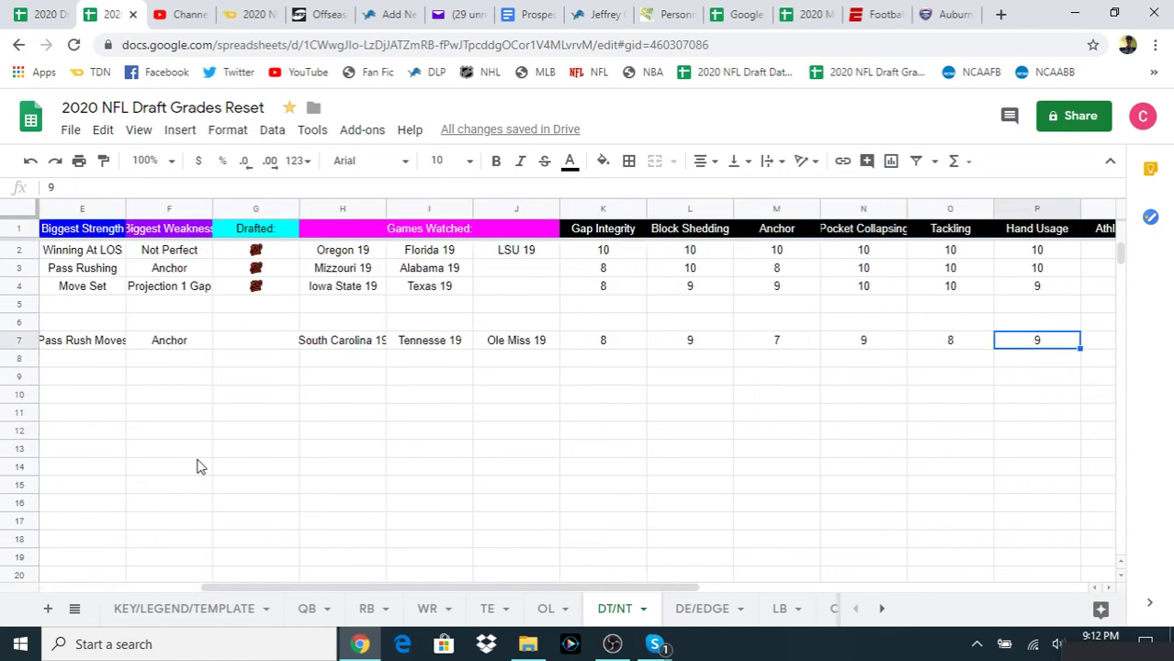
pyautogui.press('Right')
pyautogui.press('Right')
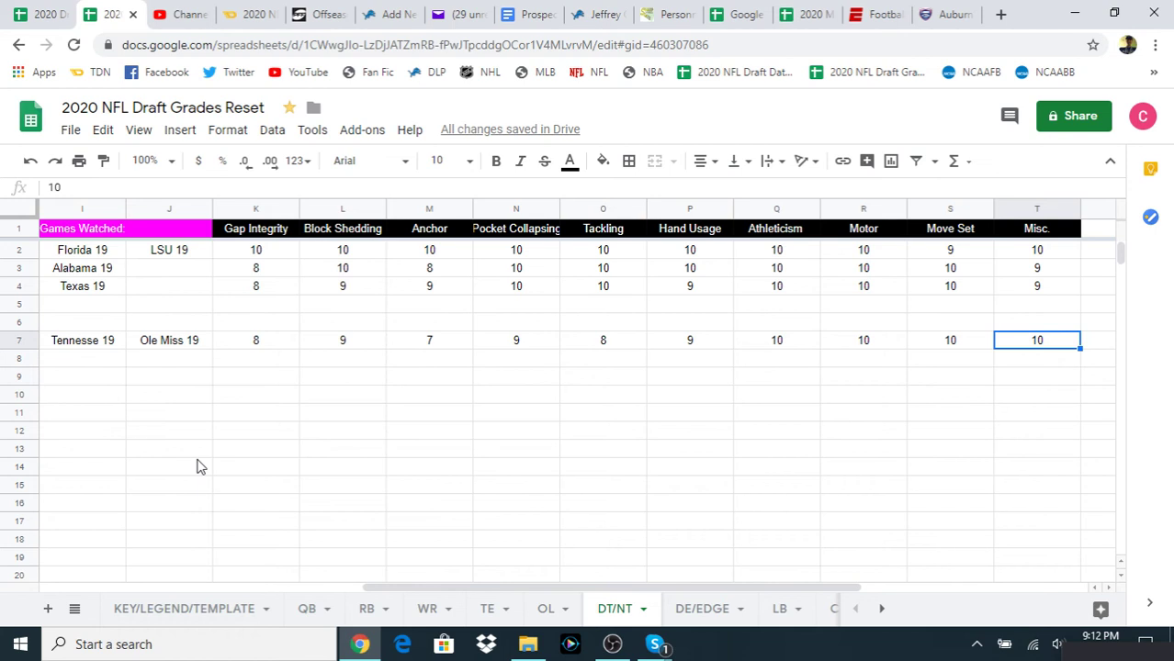
# Go over Jordan Elliott's individual ratings in row 7, from Gap Integrity through Athleticism.
pyautogui.press('Left')
pyautogui.press('Left')
pyautogui.press('Left')
pyautogui.press('Left')
pyautogui.press('Left')
pyautogui.press('Left')
pyautogui.press('Left')
pyautogui.press('Left')
pyautogui.press('Left')
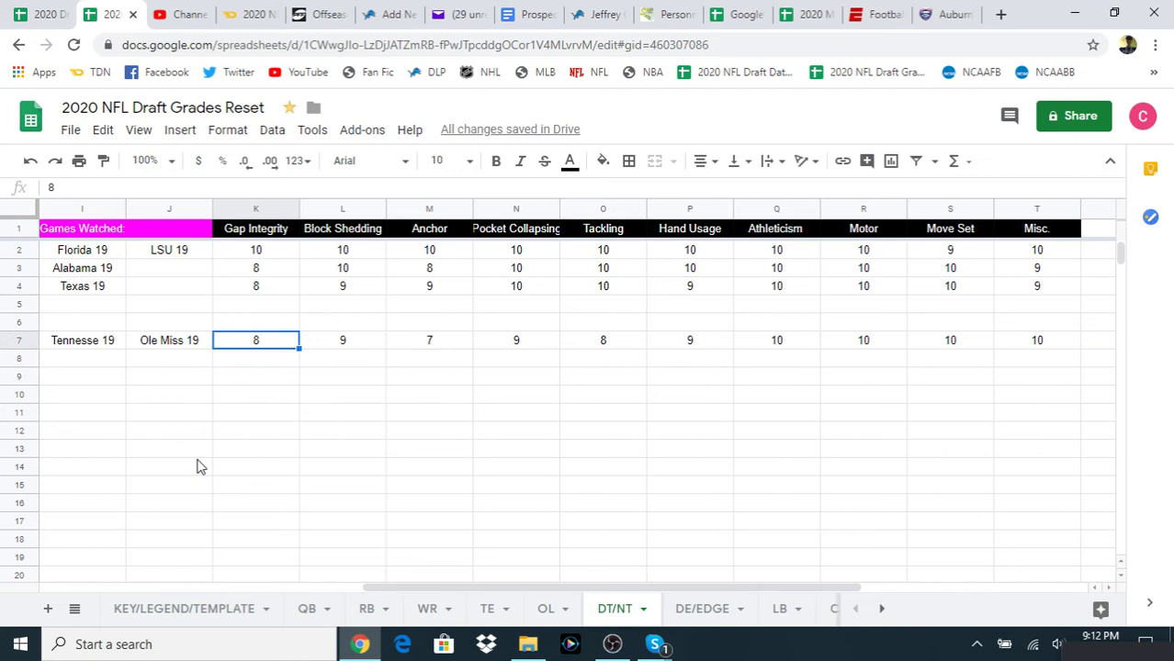
pyautogui.press('Left')
pyautogui.press('Right')
pyautogui.press('Right')
pyautogui.press('Right')
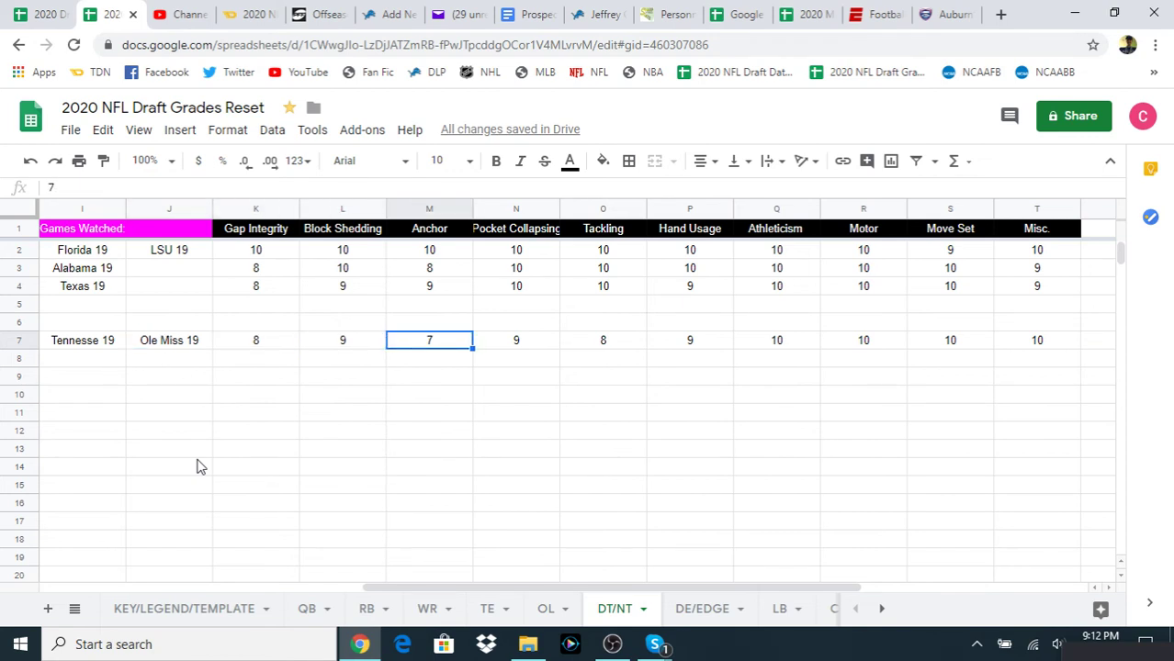
pyautogui.press('Right')
pyautogui.press('Right')
pyautogui.press('Right')
pyautogui.press('Right')
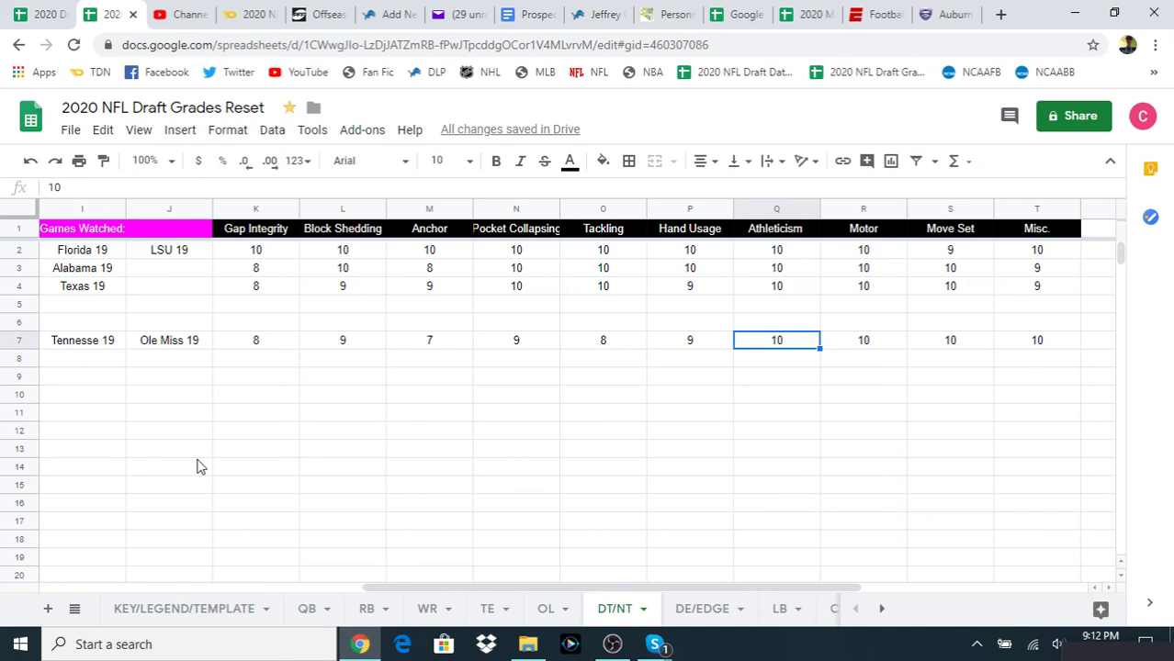
# Examine Neville Gallimore's ratings in row 4 for comparison with Jordan Elliott's, from Gap Integrity through Misc.
pyautogui.press('Up')
pyautogui.press('Up')
pyautogui.press('Up')
pyautogui.press('Left')
pyautogui.press('Left')
pyautogui.press('Left')
pyautogui.press('Left')
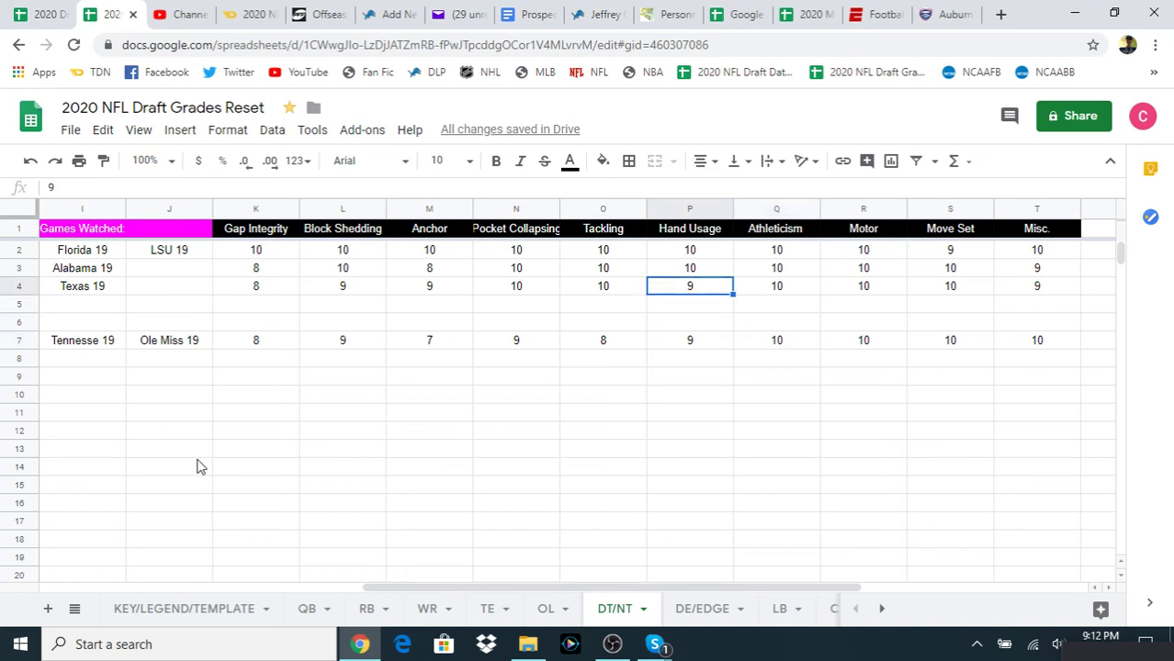
pyautogui.press('Left')
pyautogui.press('Left')
pyautogui.press('Down')
pyautogui.press('Up')
pyautogui.press('Right')
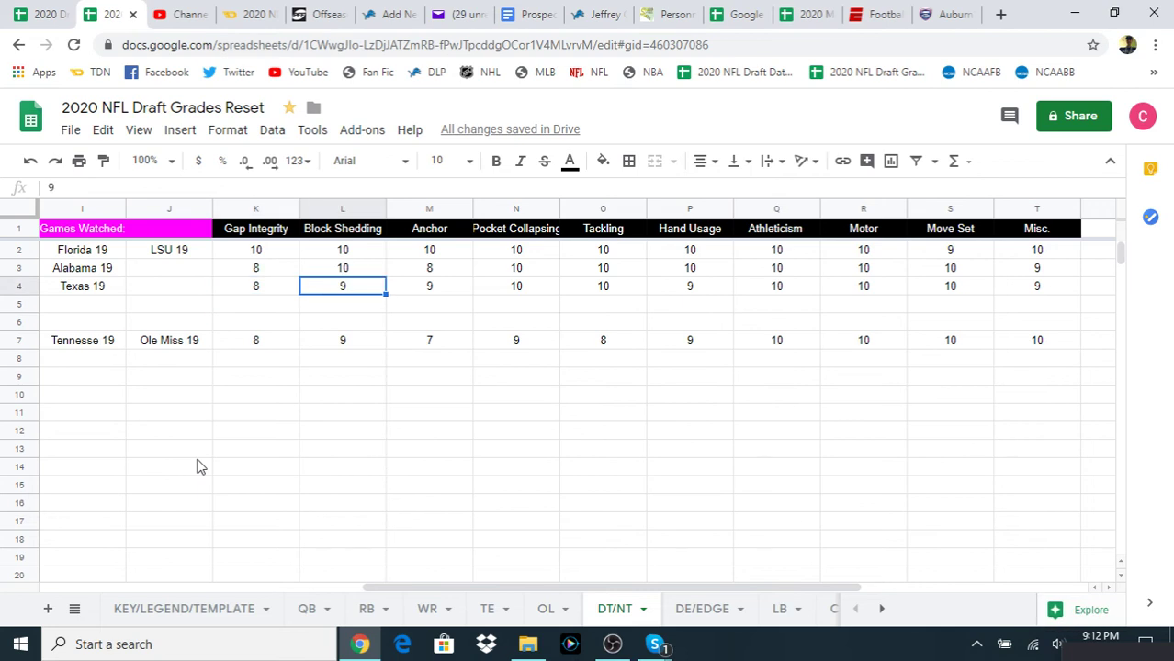
pyautogui.press('Right')
pyautogui.press('Down')
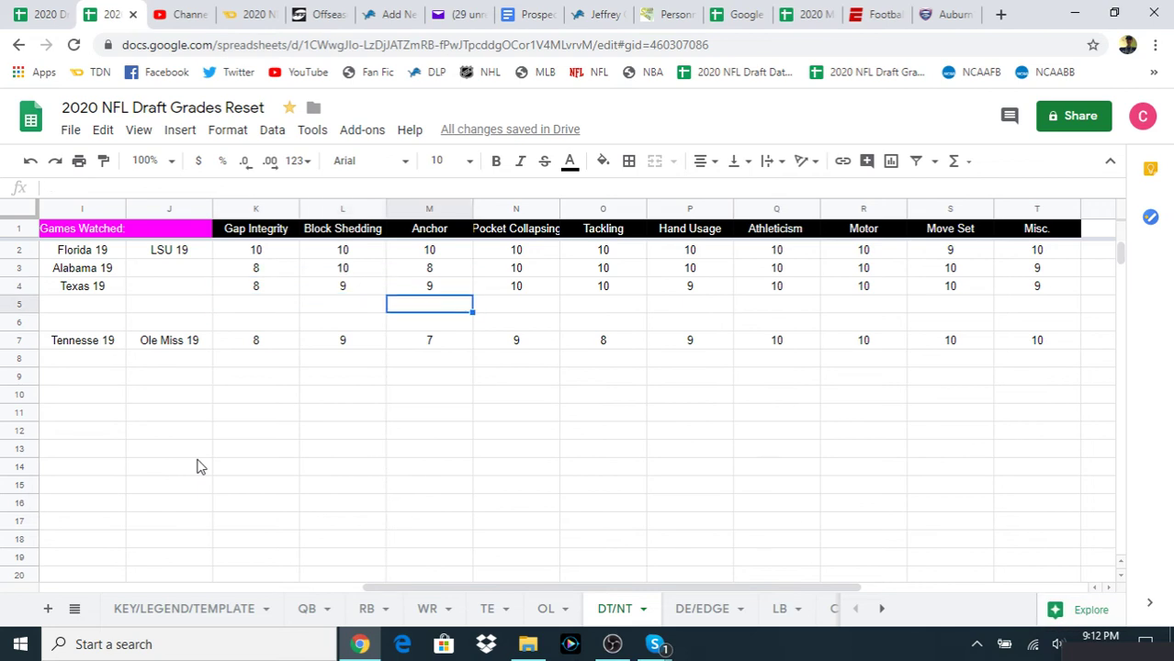
pyautogui.press('Down')
pyautogui.press('Up')
pyautogui.press('Up')
pyautogui.press('Right')
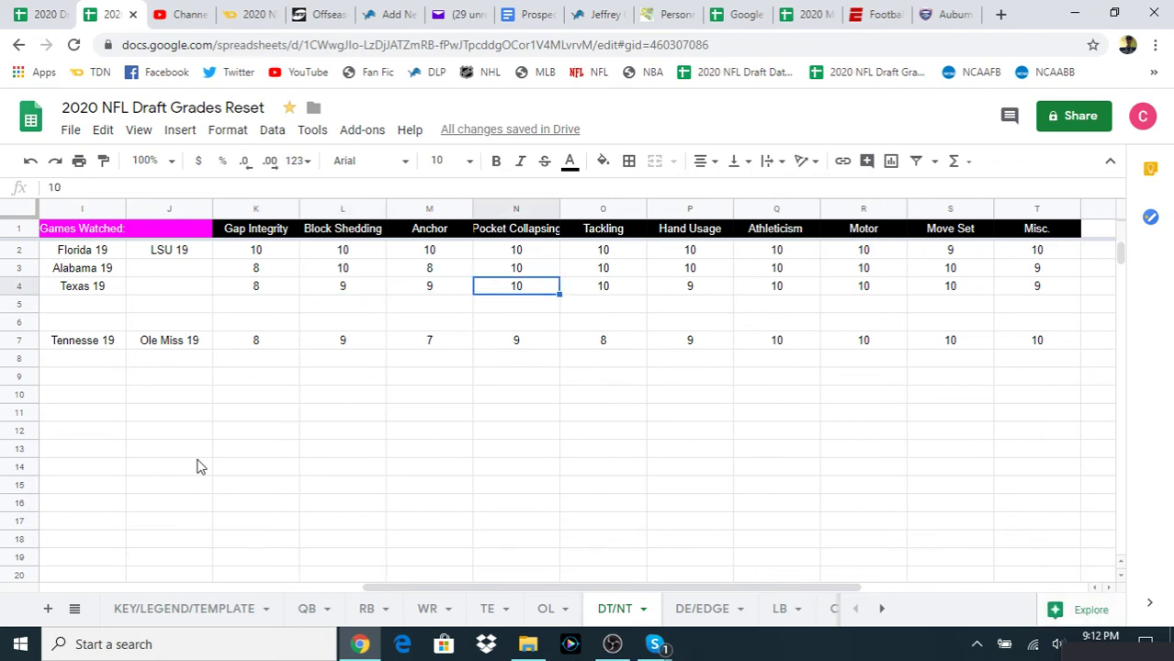
pyautogui.press('Right')
pyautogui.press('Left')
pyautogui.press('Right')
pyautogui.press('Right')
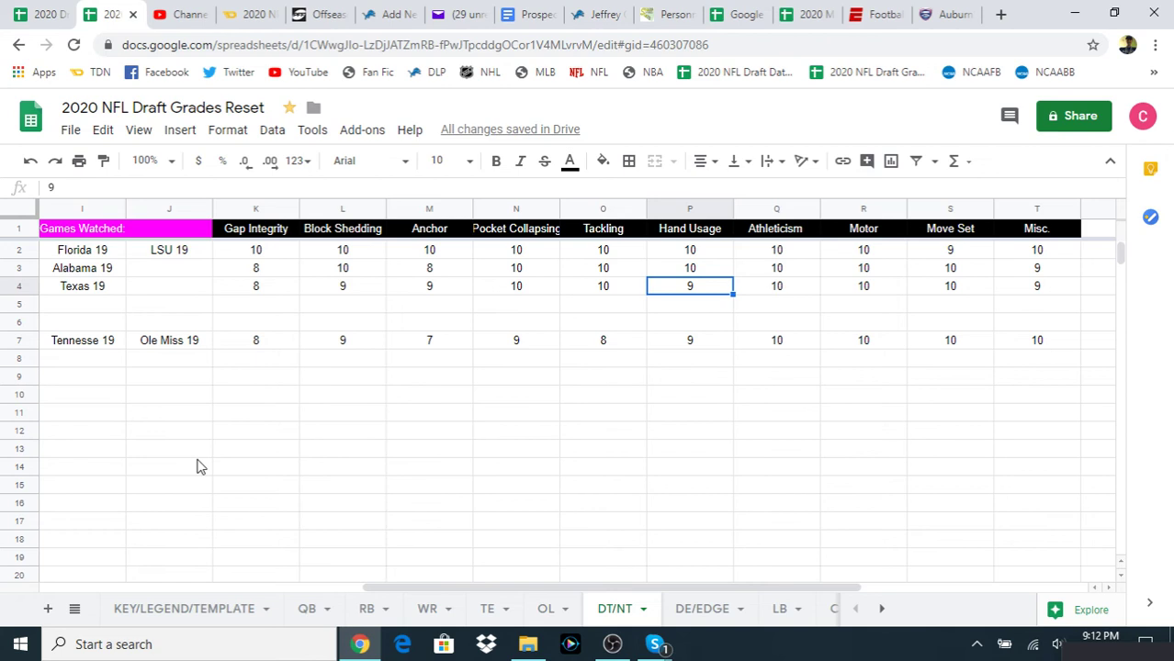
pyautogui.press('Right')
pyautogui.press('Right')
pyautogui.press('Left')
pyautogui.press('Left')
pyautogui.press('Left')
pyautogui.press('Left')
pyautogui.press('Left')
pyautogui.press('Right')
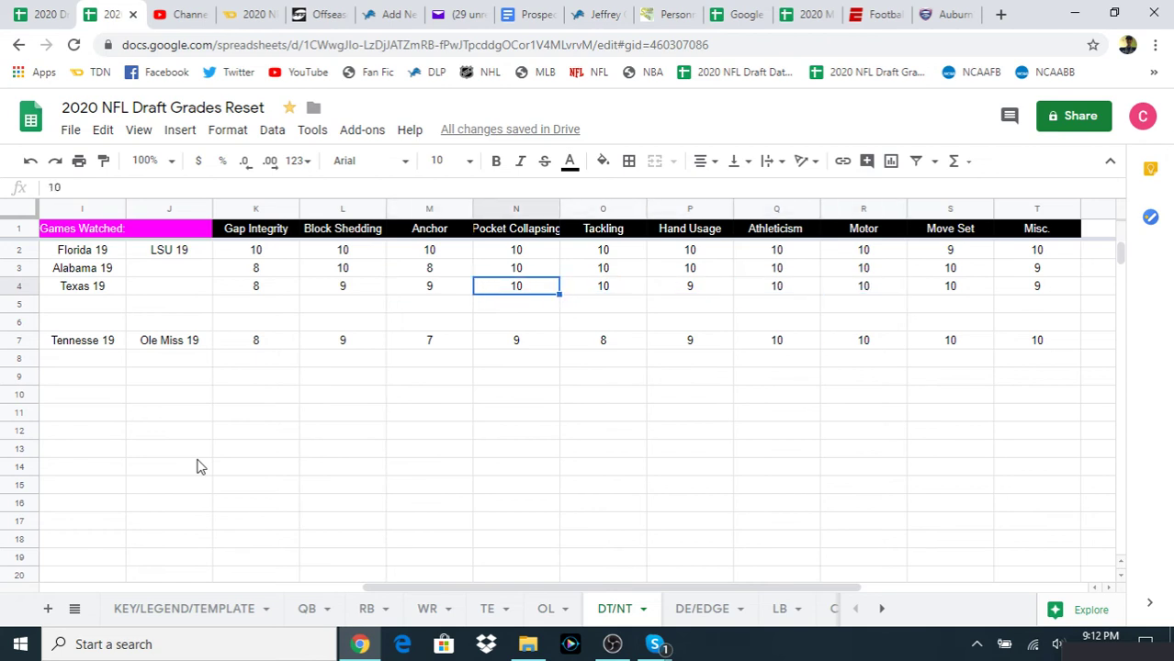
pyautogui.press('Left')
pyautogui.press('Left')
pyautogui.press('Left')
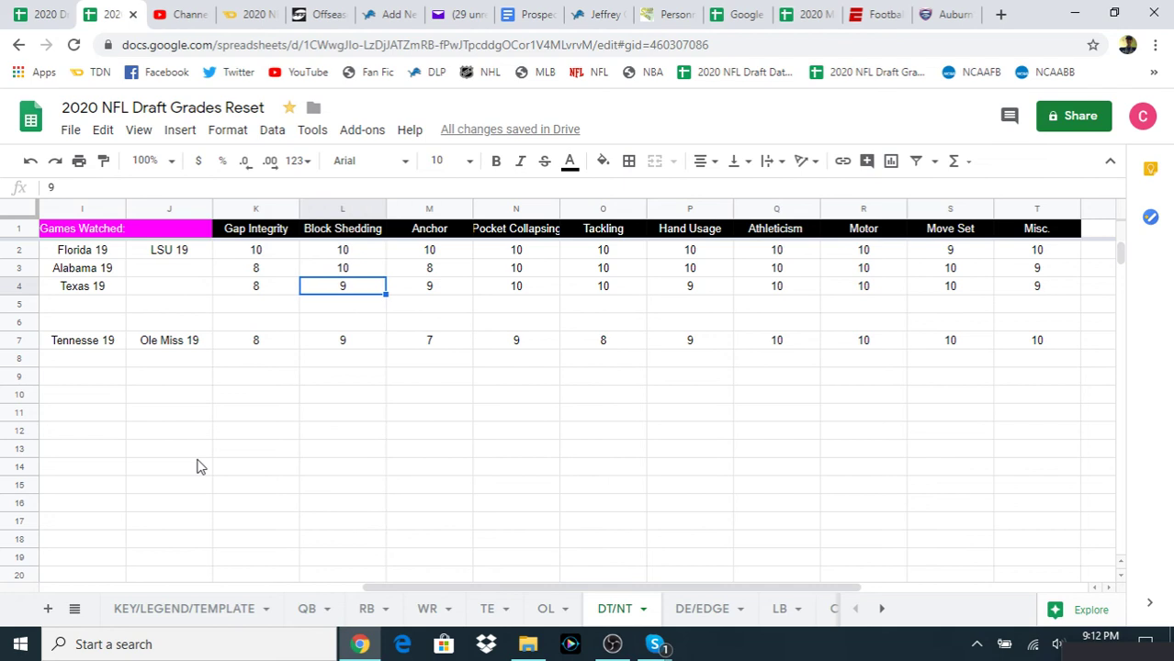
pyautogui.press('Right')
pyautogui.press('Right')
pyautogui.press('Right')
pyautogui.press('Right')
pyautogui.press('Right')
pyautogui.press('Right')
pyautogui.press('Right')
pyautogui.press('Right')
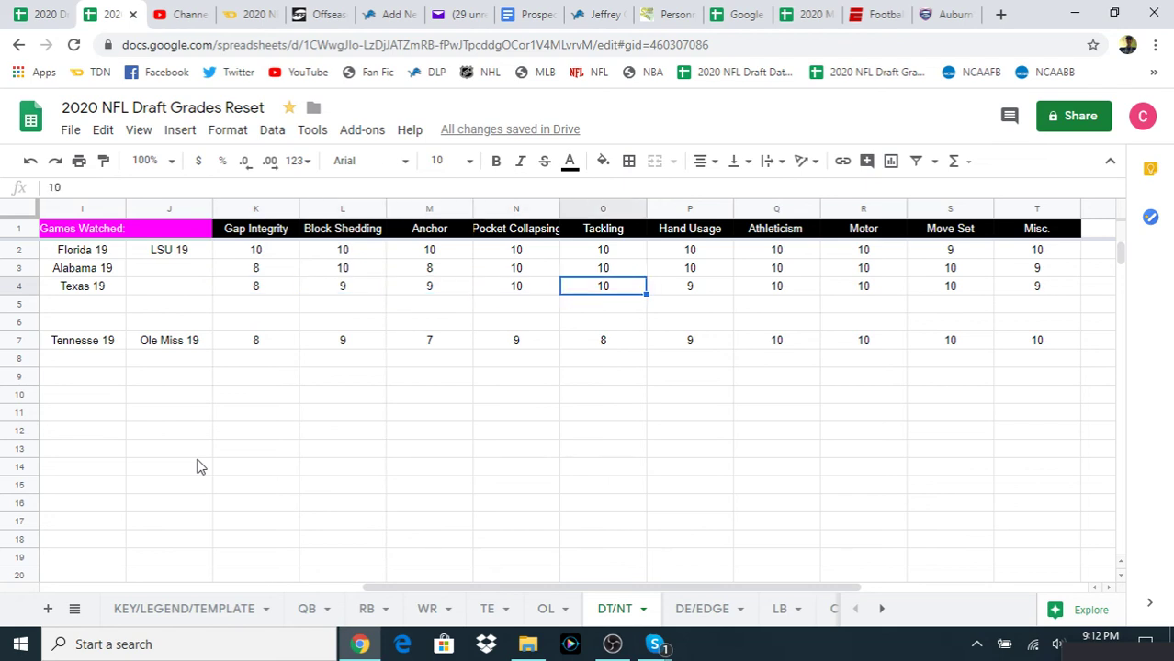
pyautogui.press('Right')
# Recheck Jordan Elliott's row 7 ratings from Misc. back to Gap Integrity, including Anchor and Tackling.
pyautogui.press('Down')
pyautogui.press('Down')
pyautogui.press('Down')
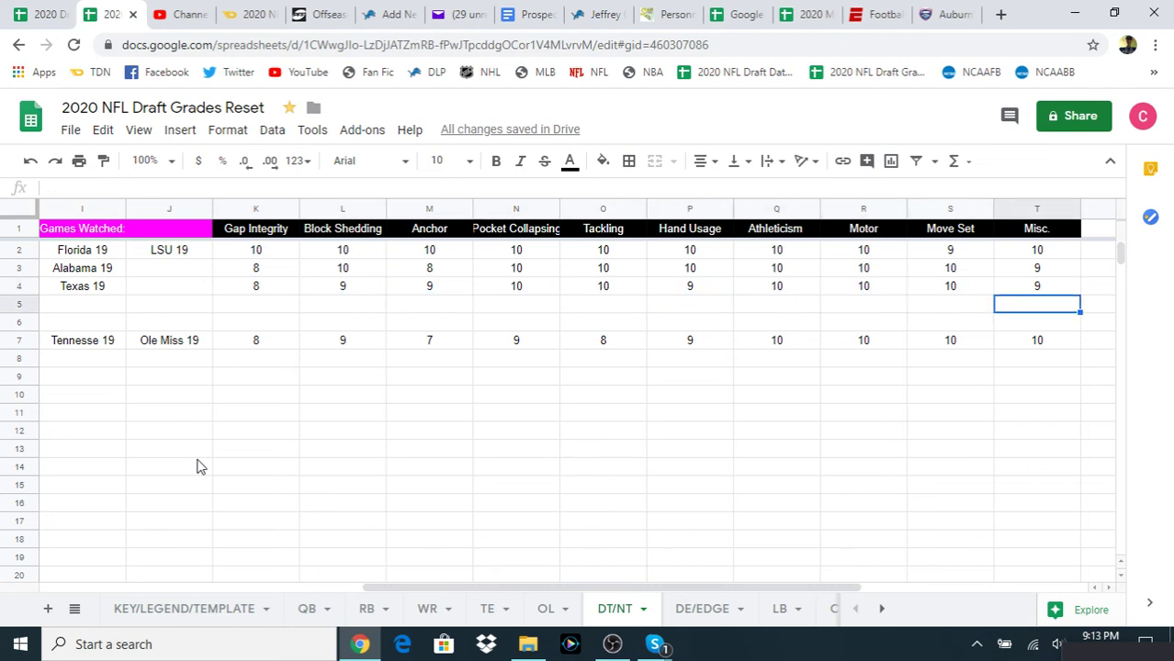
pyautogui.press('Left')
pyautogui.press('Left')
pyautogui.press('Left')
pyautogui.press('Left')
pyautogui.press('Left')
pyautogui.press('Left')
pyautogui.press('Left')
pyautogui.press('Left')
pyautogui.press('Left')
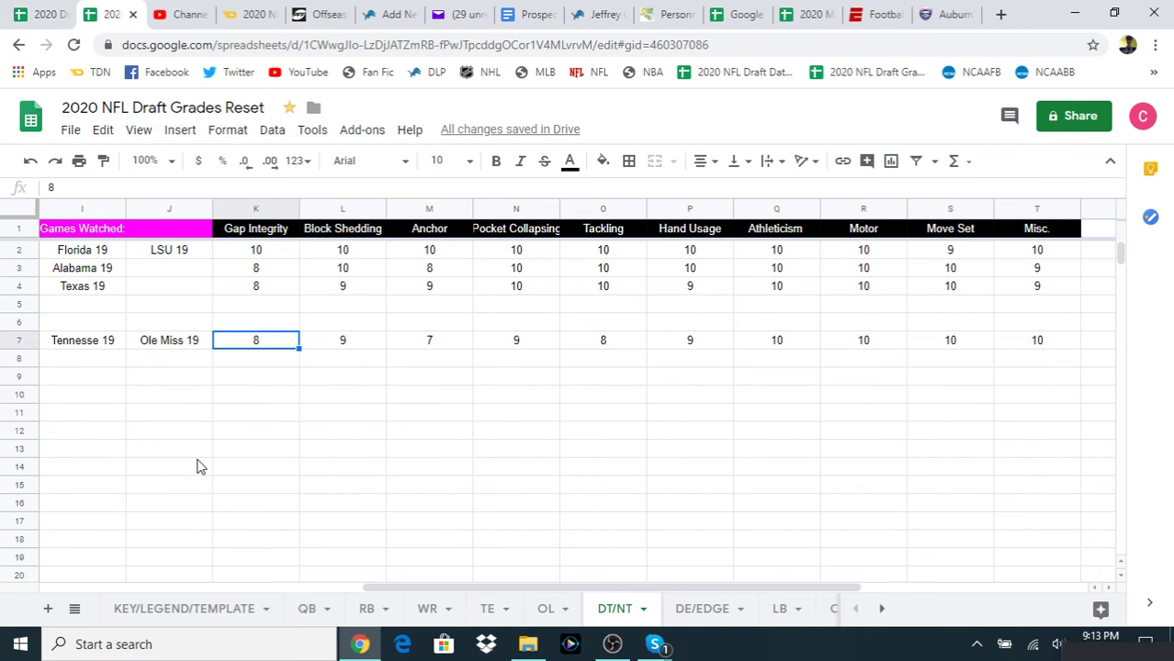
pyautogui.press('Right')
pyautogui.press('Right')
pyautogui.press('Right')
pyautogui.press('Right')
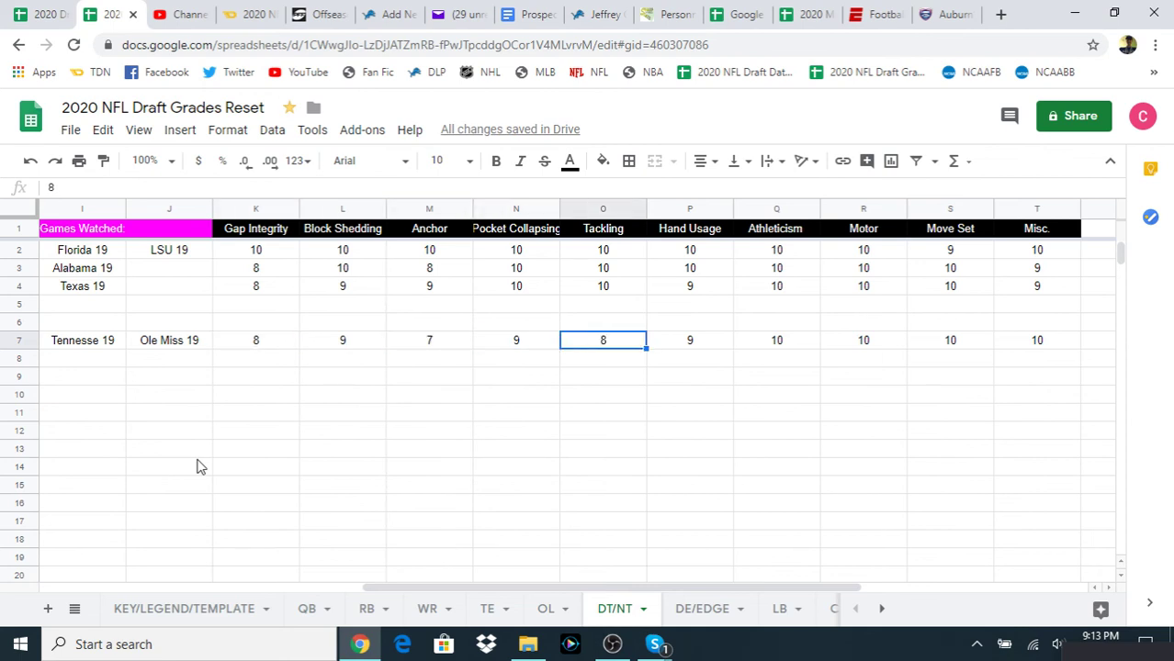
pyautogui.press('Left')
pyautogui.press('Left')
pyautogui.press('Left')
pyautogui.press('Right')
# Examine Javon Kinlaw's ratings in row 3 for comparison, from Gap Integrity through Motor.
pyautogui.press('Up')
pyautogui.press('Up')
pyautogui.press('Up')
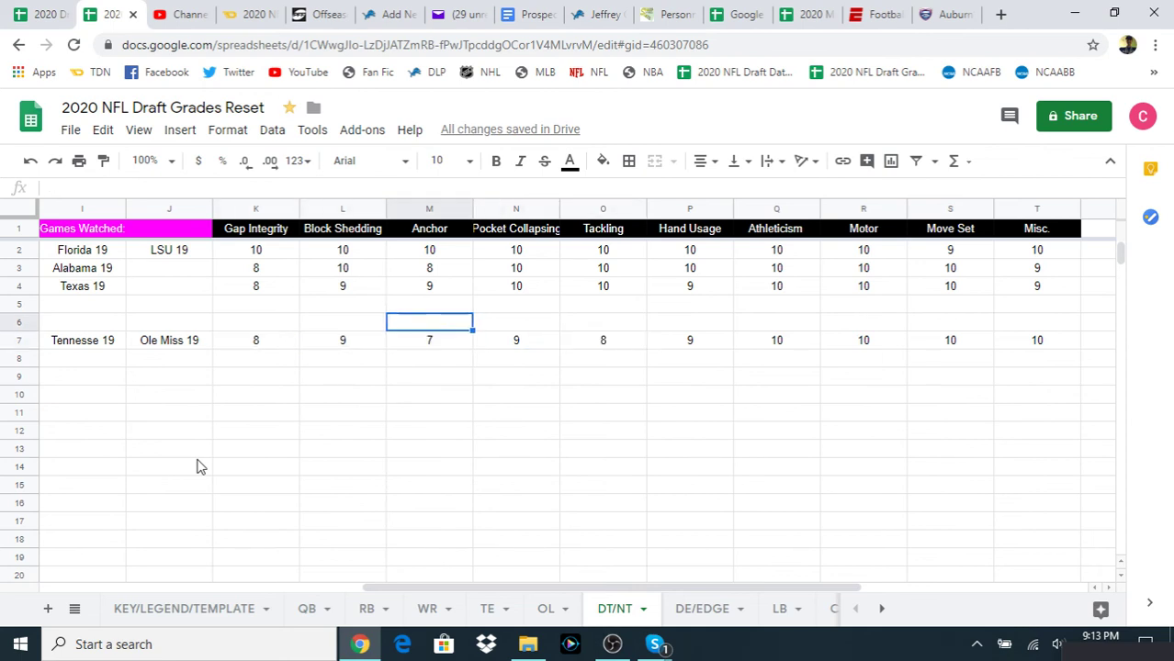
pyautogui.press('Up')
pyautogui.press('Left')
pyautogui.press('Left')
pyautogui.press('Left')
pyautogui.press('Right')
pyautogui.press('Right')
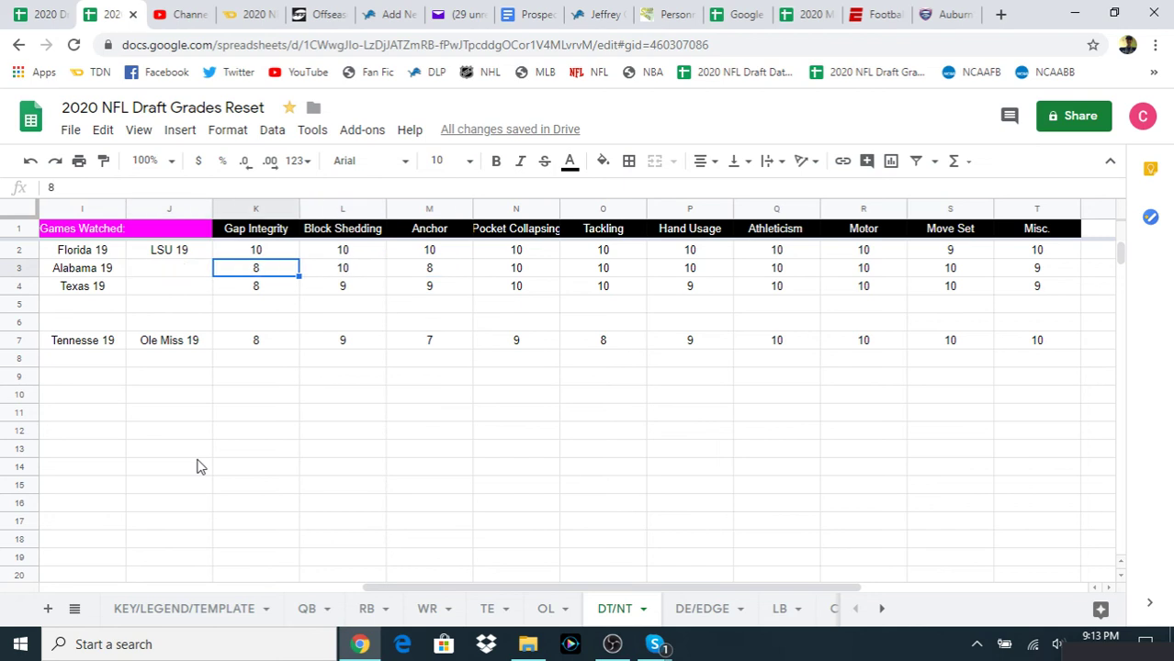
pyautogui.press('Right')
pyautogui.press('Right')
pyautogui.press('Right')
pyautogui.press('Right')
pyautogui.press('Right')
pyautogui.press('Right')
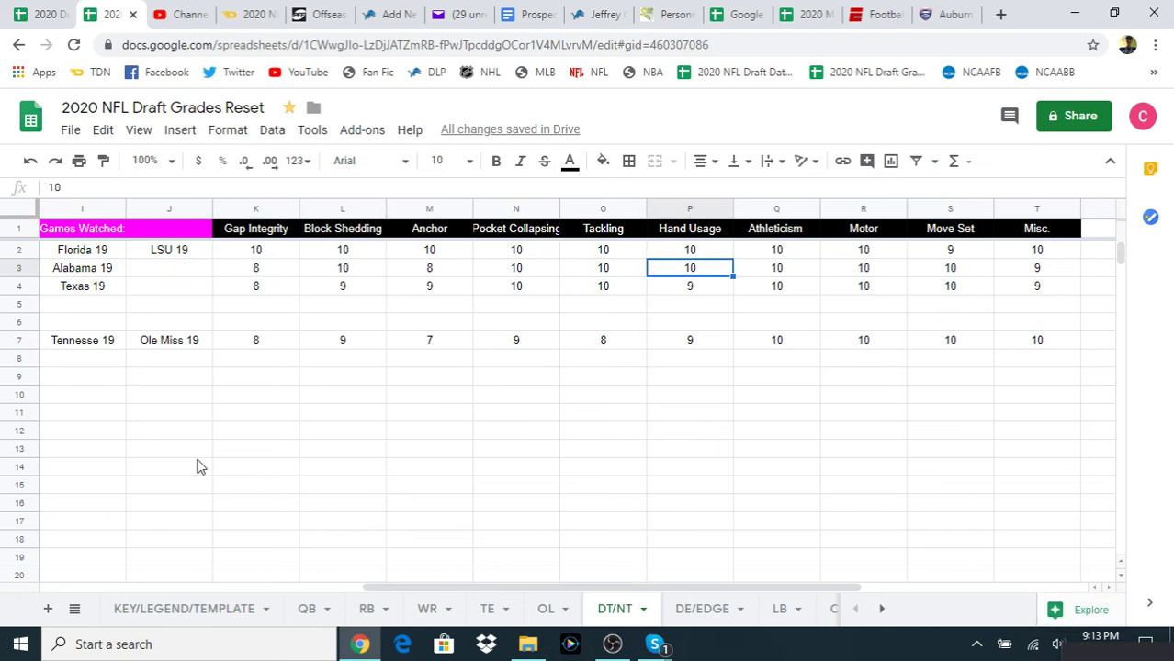
pyautogui.press('Right')
pyautogui.press('Right')
pyautogui.press('Left')
pyautogui.press('Left')
pyautogui.press('Left')
pyautogui.press('Left')
pyautogui.press('Left')
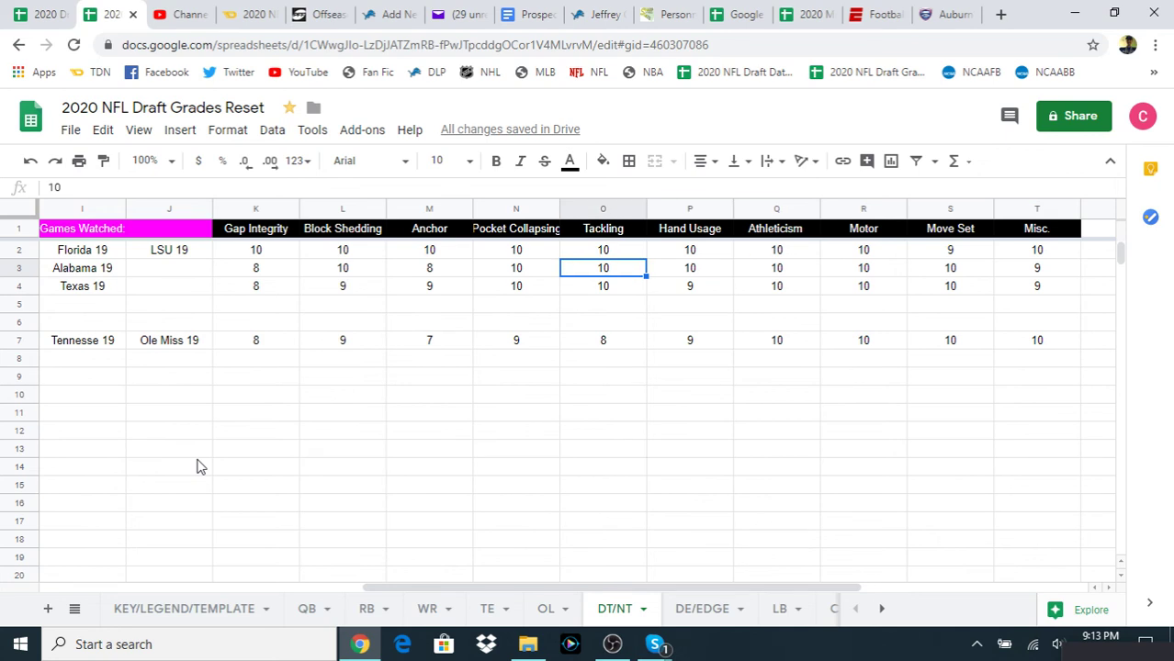
pyautogui.press('Left')
pyautogui.press('Left')
pyautogui.press('Left')
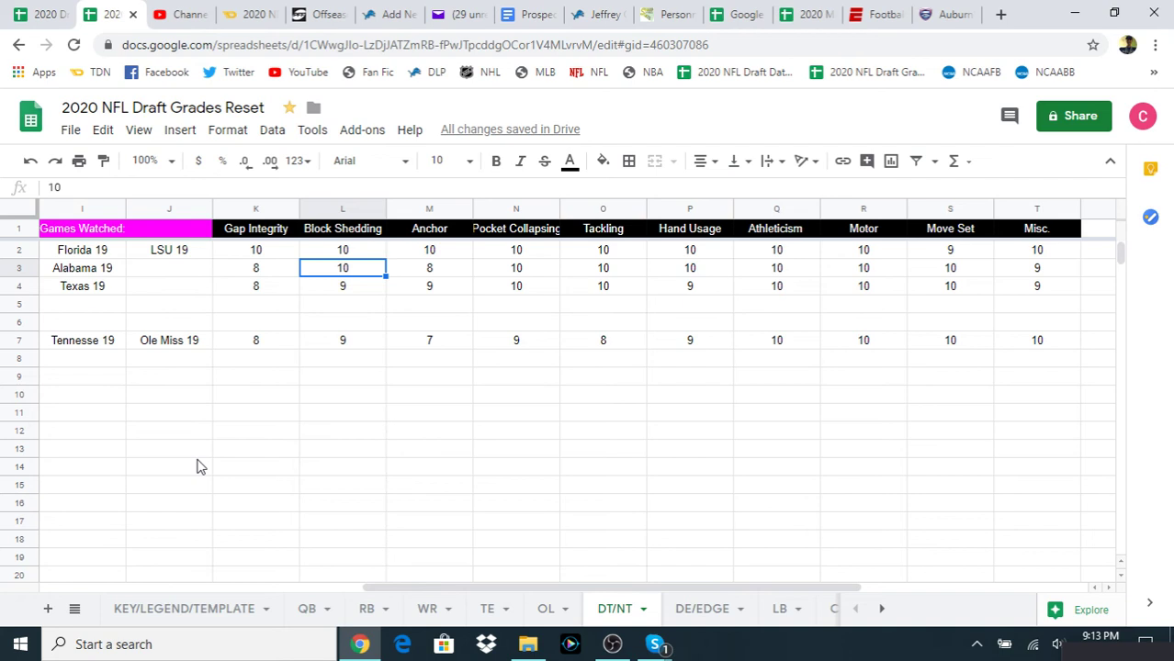
# Look back across Javon Kinlaw's row 3 from the ratings to his grade and college.
pyautogui.press('Left')
pyautogui.press('Left')
pyautogui.press('Left')
pyautogui.press('Left')
pyautogui.press('Left')
pyautogui.press('Left')
pyautogui.press('Left')
pyautogui.press('Left')
pyautogui.press('Left')
pyautogui.press('Left')
pyautogui.press('Left')
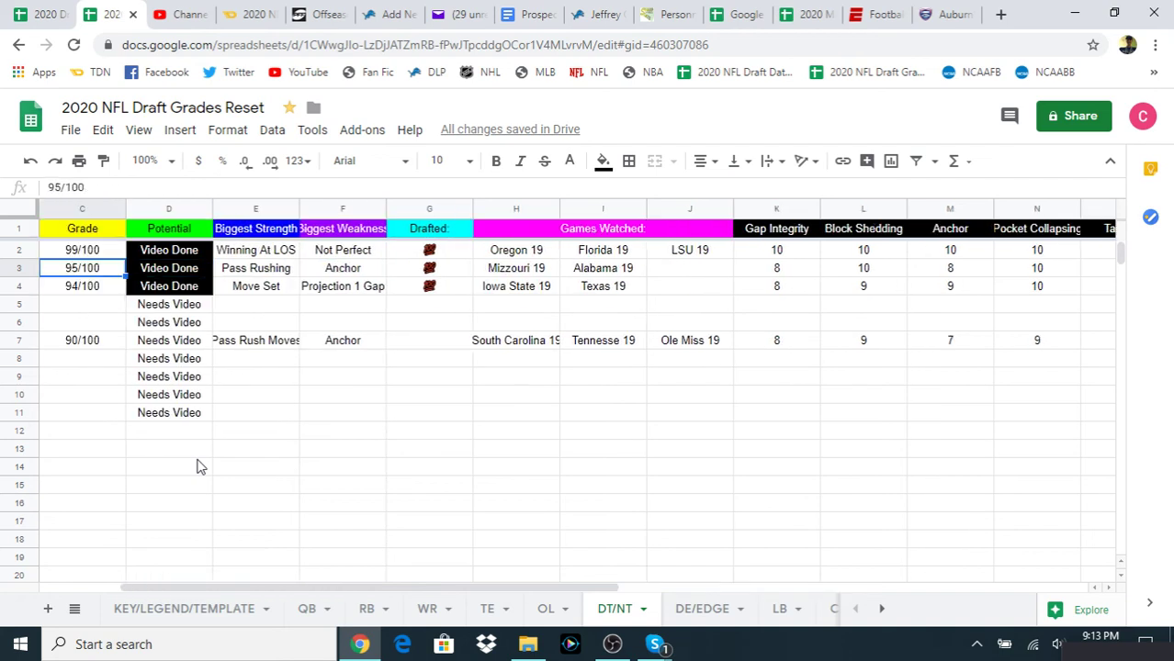
pyautogui.press('Right')
pyautogui.press('Down')
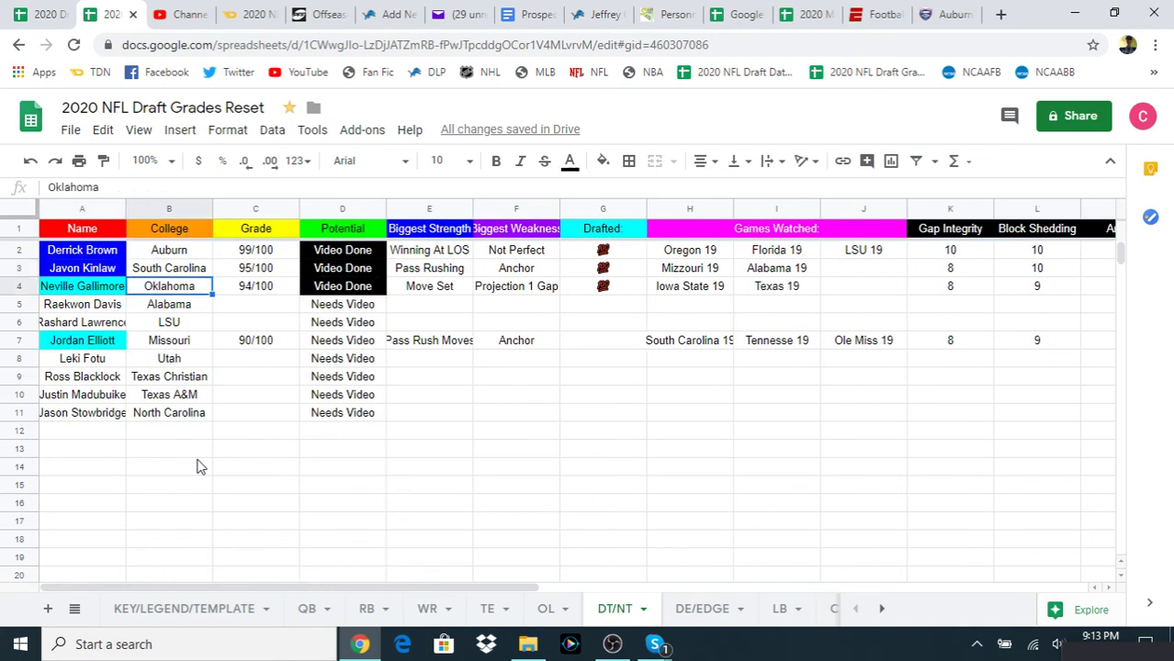
# Look over the prospect names in column A from Derrick Brown down to Jordan Elliott.
pyautogui.press('Left')
pyautogui.press('Up')
pyautogui.press('Down')
pyautogui.press('Down')
pyautogui.press('Up')
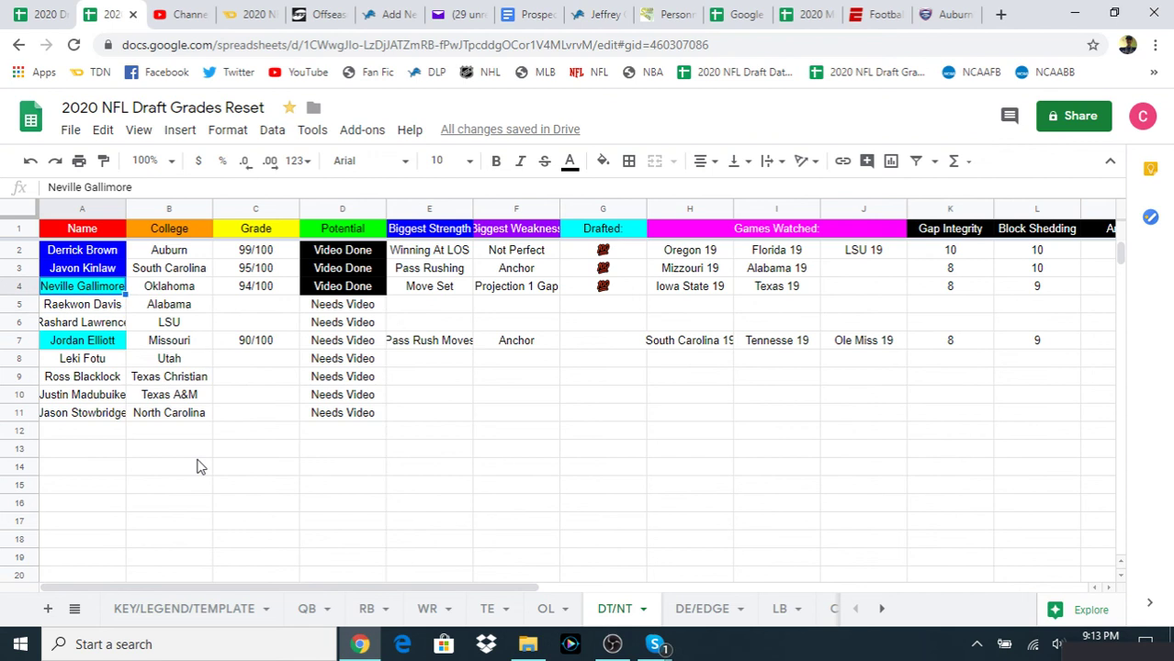
pyautogui.press('Up')
pyautogui.press('Up')
pyautogui.press('Up')
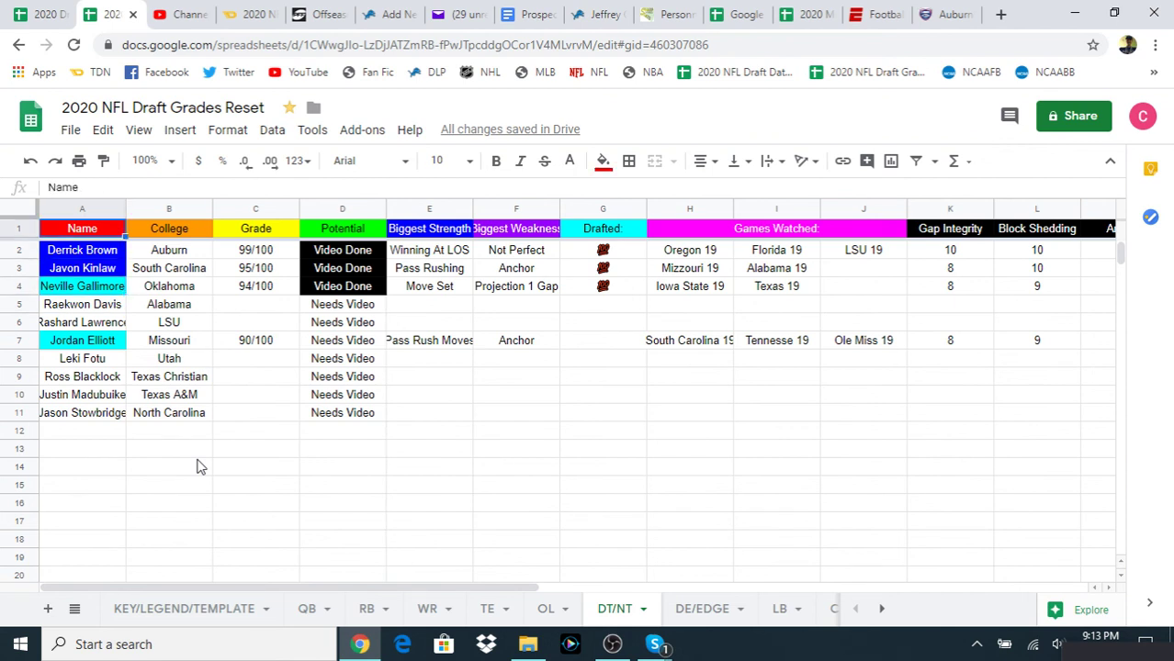
pyautogui.press('Down')
pyautogui.press('Down')
pyautogui.press('Down')
pyautogui.press('Down')
pyautogui.press('Down')
pyautogui.press('Down')
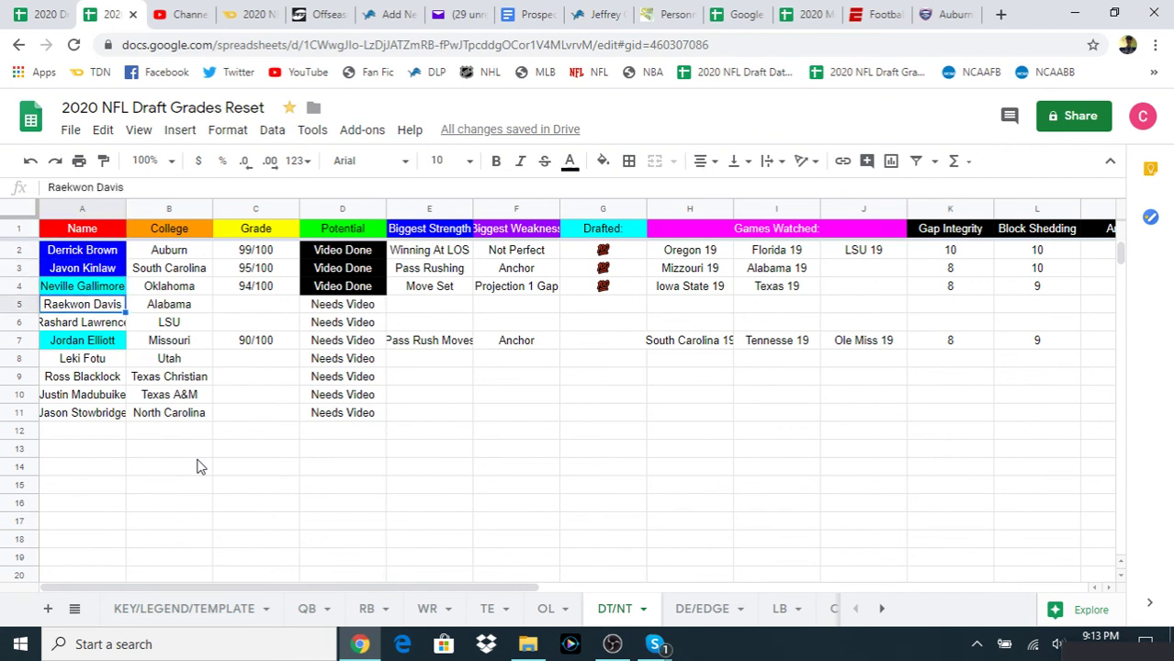
# Review Jordan Elliott's row 7 from College to Gap Integrity and back to his Potential status.
pyautogui.press('Right')
pyautogui.press('Right')
pyautogui.press('Right')
pyautogui.press('Right')
pyautogui.press('Right')
pyautogui.press('Right')
pyautogui.press('Right')
pyautogui.press('Right')
pyautogui.press('Right')
pyautogui.press('Right')
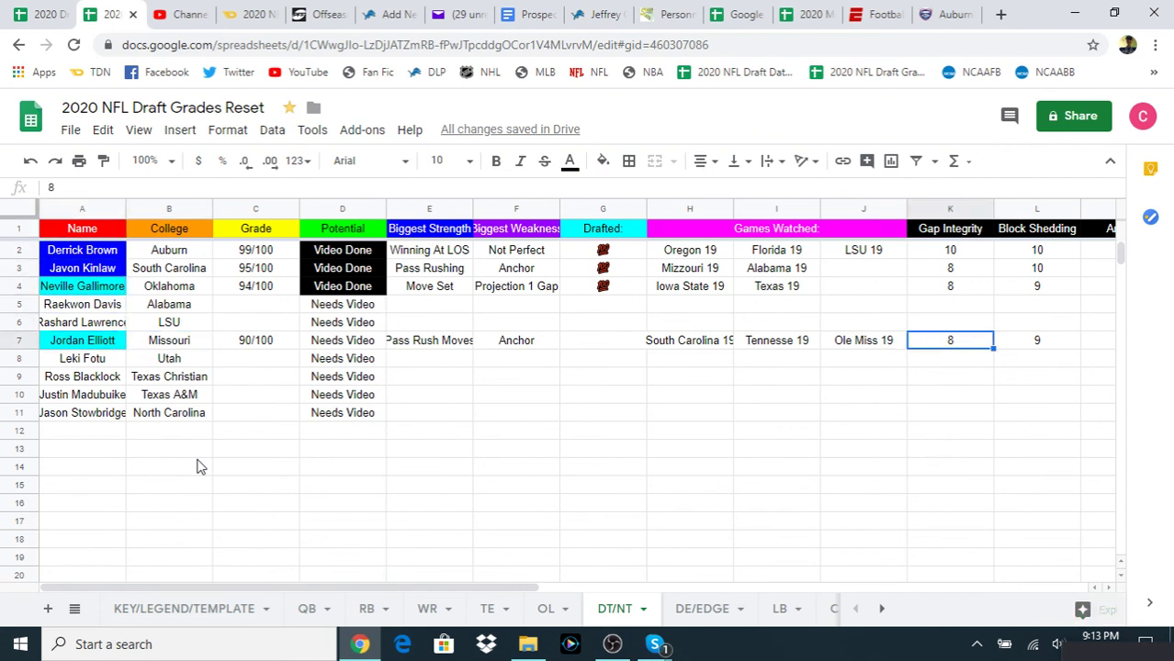
pyautogui.press('Left')
pyautogui.press('Left')
pyautogui.press('Left')
pyautogui.press('Left')
pyautogui.press('Left')
pyautogui.press('Left')
pyautogui.press('Left')
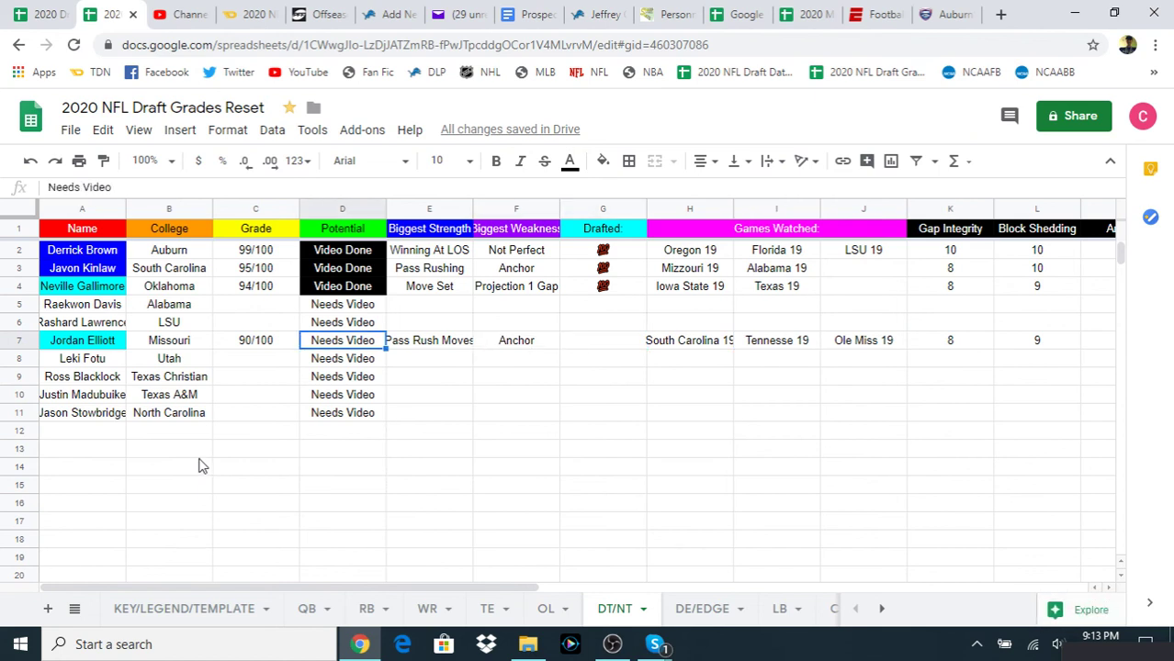
# Copy the Video Done status with its formatting from Neville Gallimore's Potential cell D4 to Jordan Elliott's D7.
pyautogui.click(358, 287)
pyautogui.rightClick(358, 288)
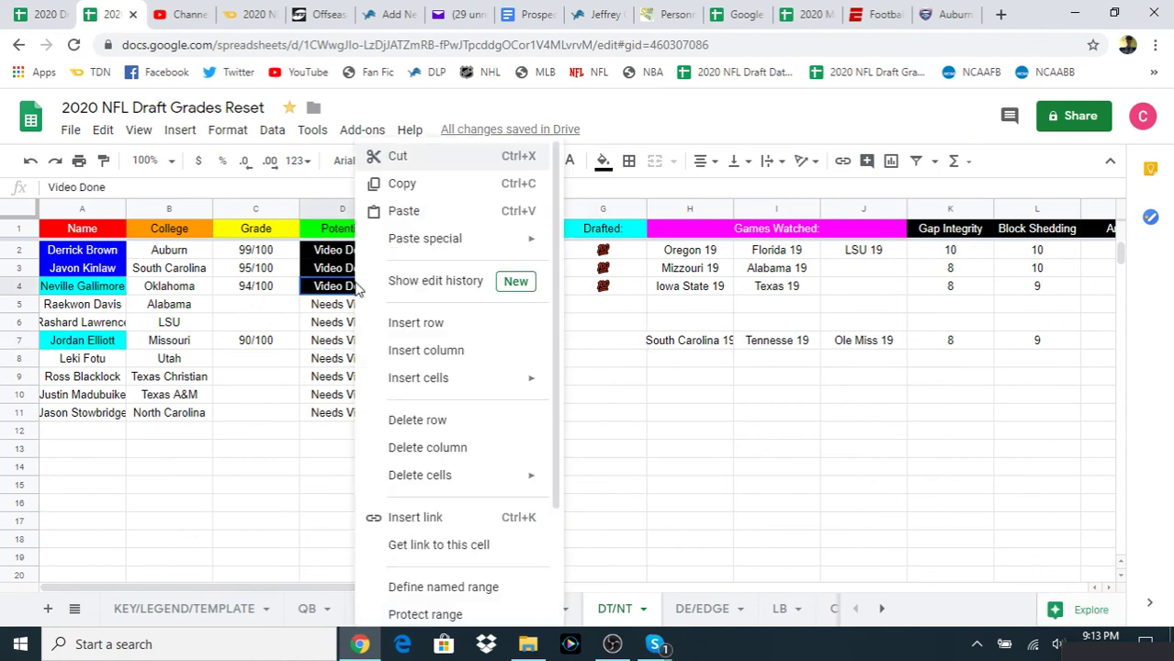
pyautogui.click(415, 184)
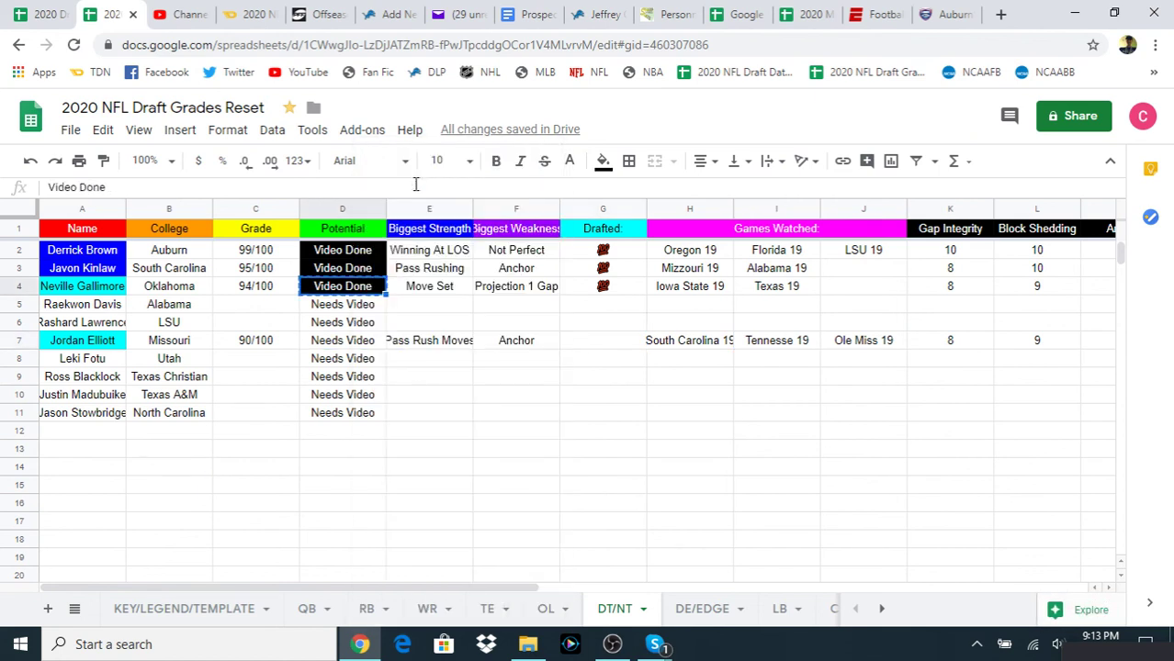
pyautogui.click(349, 342)
pyautogui.rightClick(351, 346)
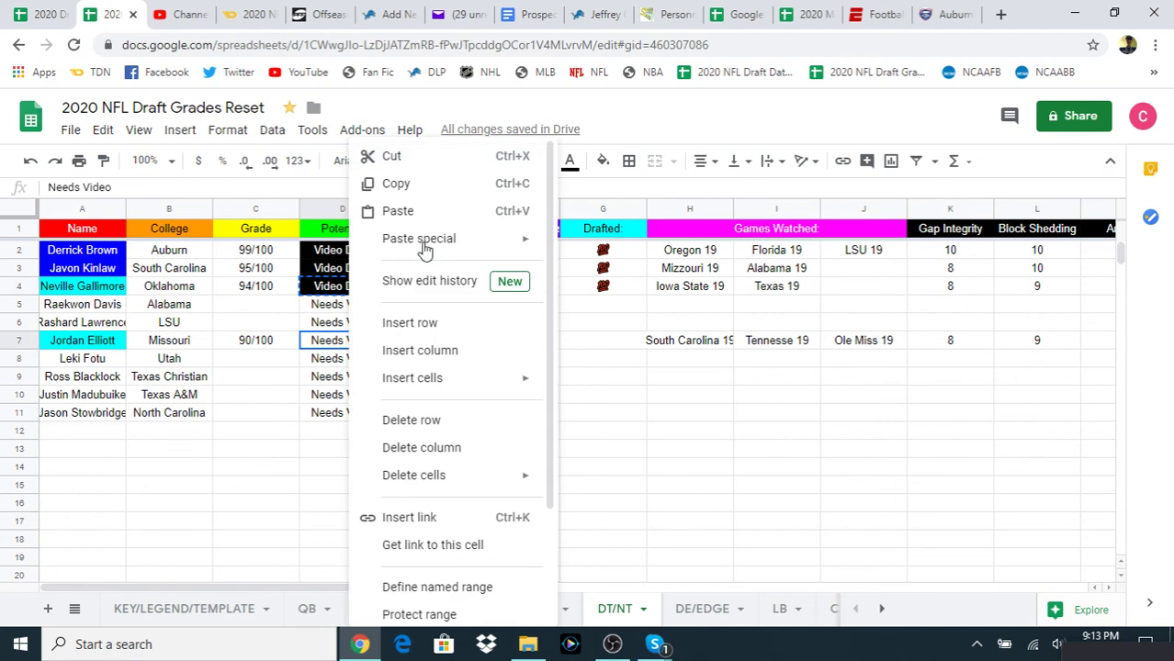
pyautogui.click(398, 211)
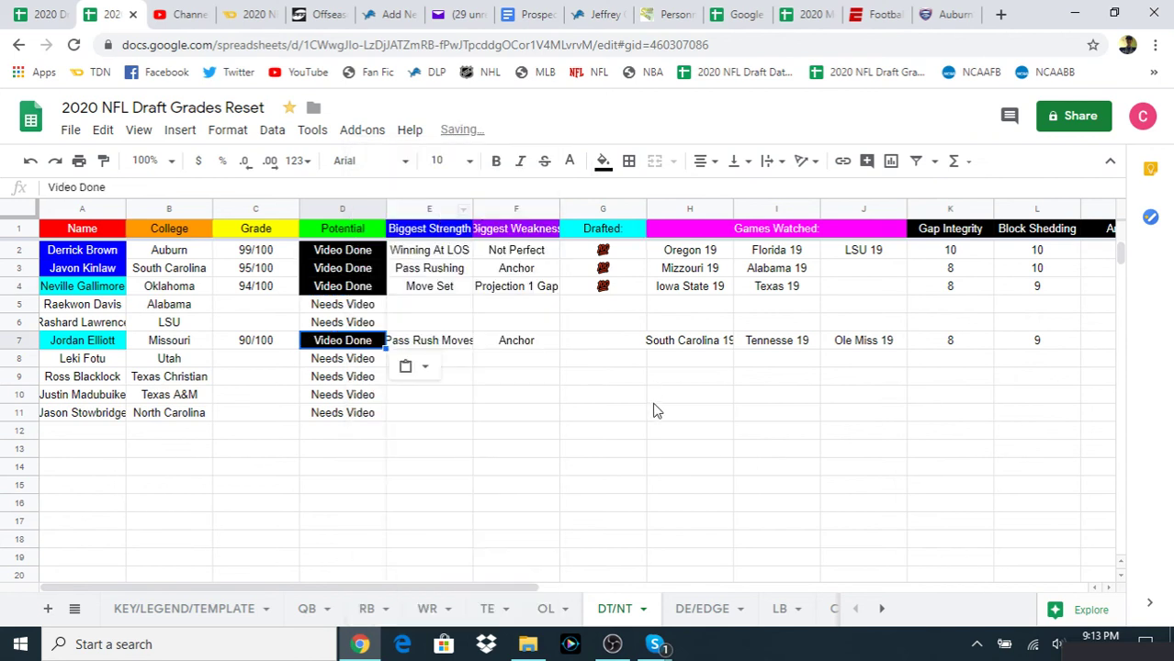
# Go through Jordan Elliott's row 7 from Biggest Strength through the games watched and on to his ratings.
pyautogui.press('Right')
pyautogui.press('Right')
pyautogui.press('Right')
pyautogui.press('Right')
pyautogui.press('Right')
pyautogui.press('Right')
pyautogui.press('Right')
pyautogui.press('Right')
pyautogui.press('Right')
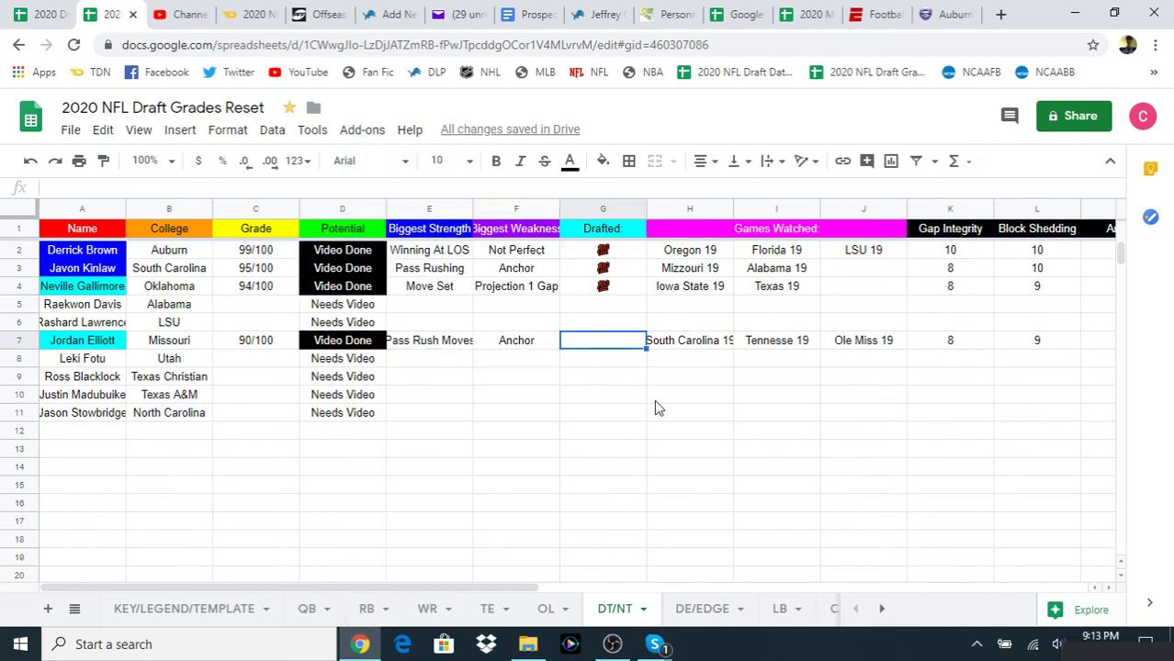
pyautogui.press('Right')
pyautogui.press('Right')
pyautogui.press('Right')
pyautogui.press('Right')
pyautogui.press('Right')
pyautogui.press('Right')
pyautogui.press('Right')
pyautogui.press('Right')
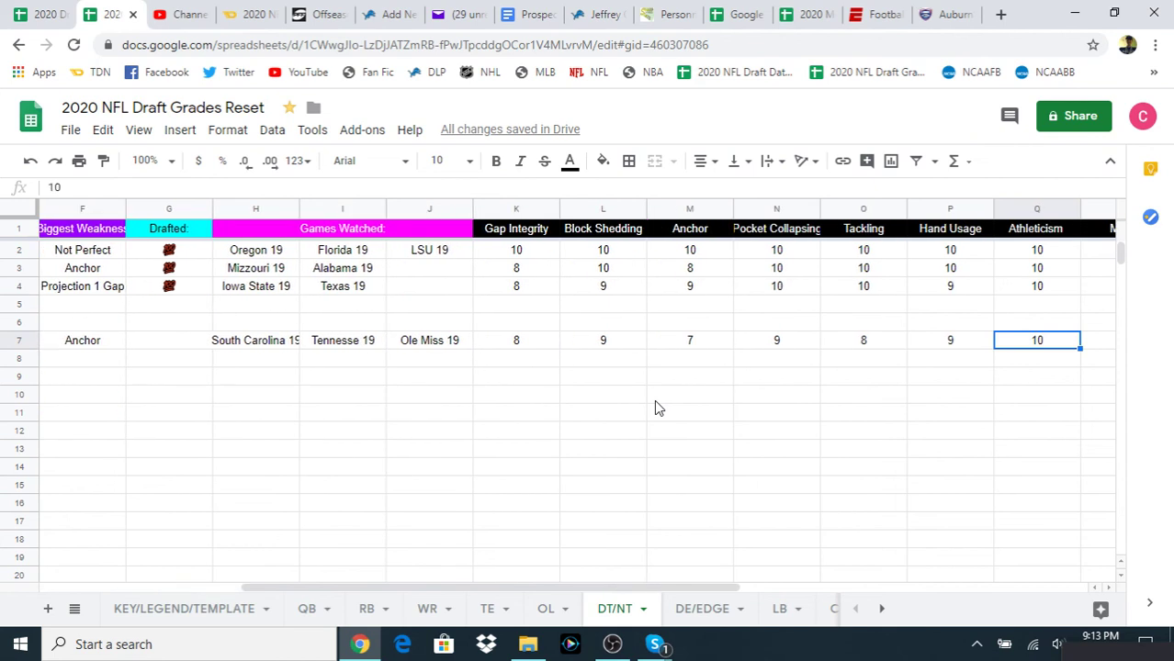
pyautogui.press('Right')
# Recheck Jordan Elliott's row 7 ratings between Gap Integrity and Move Set.
pyautogui.press('Left')
pyautogui.press('Left')
pyautogui.press('Left')
pyautogui.press('Left')
pyautogui.press('Left')
pyautogui.press('Left')
pyautogui.press('Left')
pyautogui.press('Left')
pyautogui.press('Left')
pyautogui.press('Left')
pyautogui.press('Left')
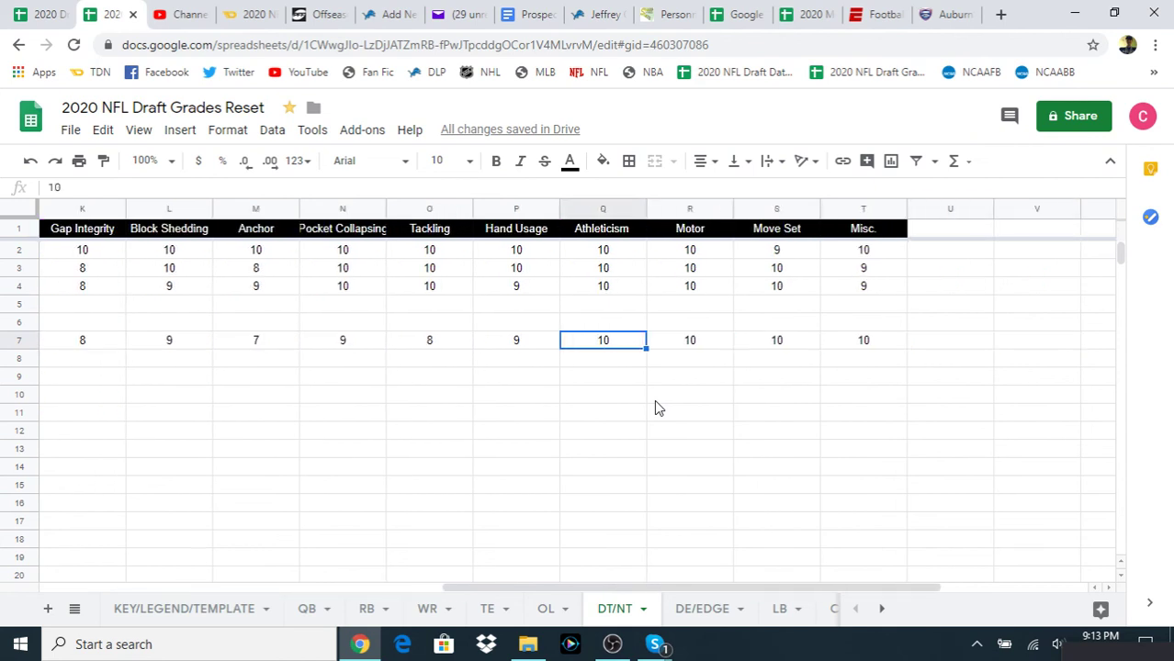
pyautogui.press('Left')
pyautogui.press('Right')
pyautogui.press('Right')
pyautogui.press('Right')
pyautogui.press('Right')
pyautogui.press('Right')
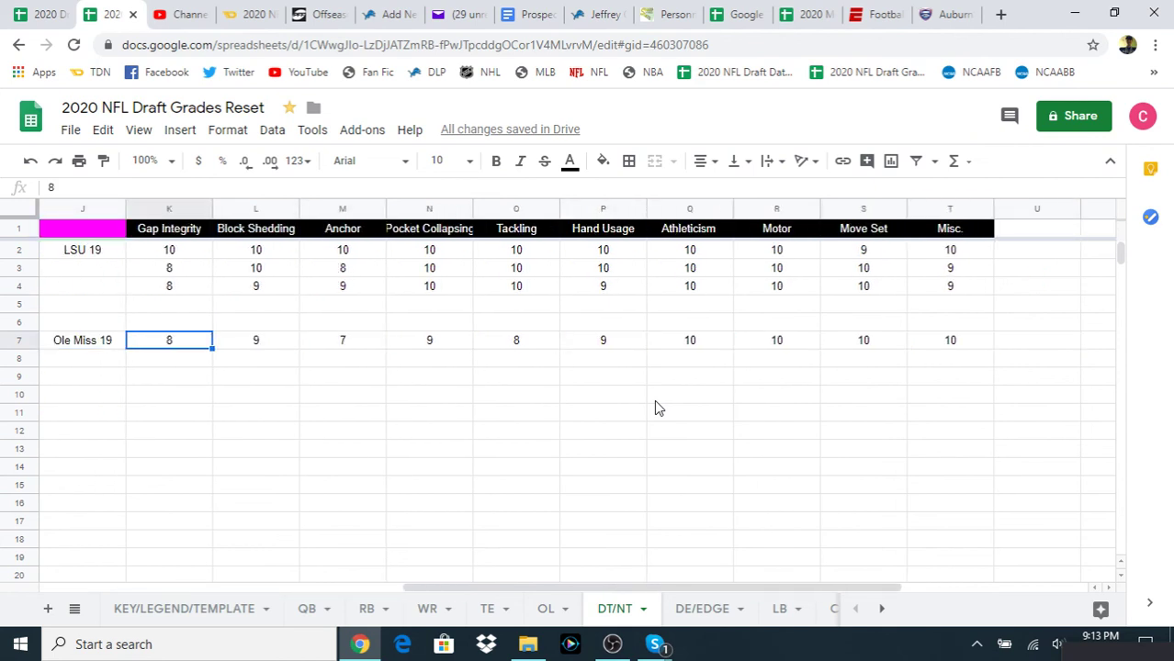
pyautogui.press('Right')
pyautogui.press('Right')
pyautogui.press('Right')
pyautogui.press('Right')
pyautogui.press('Right')
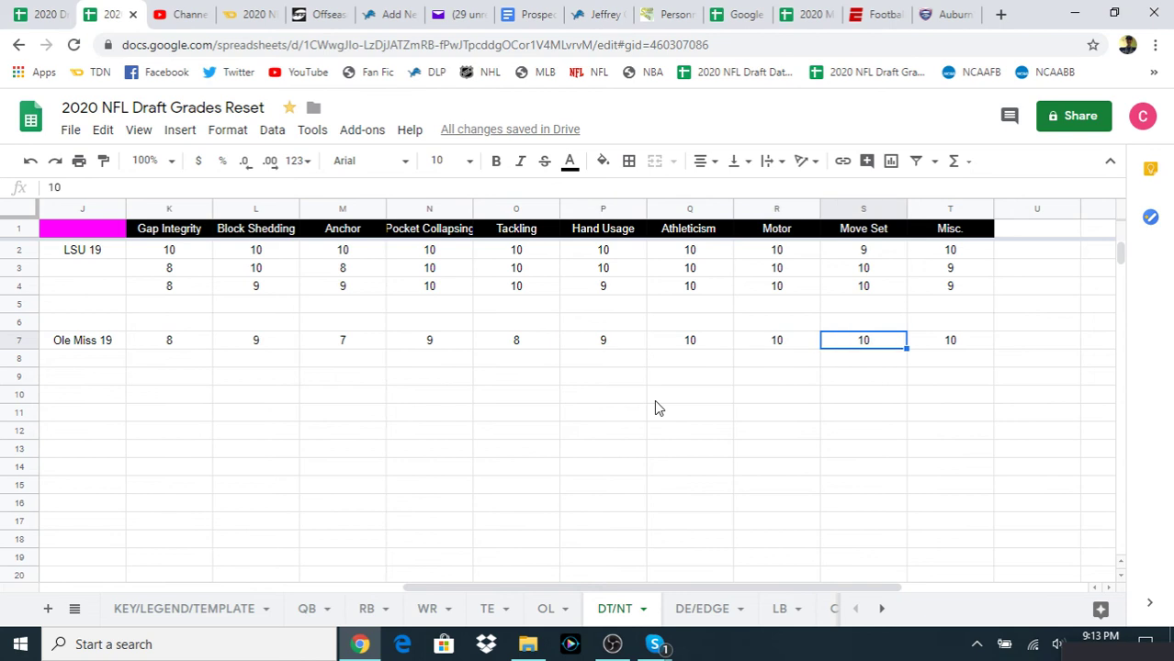
# Look back through Jordan Elliott's row 7 from Move Set past Biggest Weakness to his name.
pyautogui.press('Left')
pyautogui.press('Left')
pyautogui.press('Left')
pyautogui.press('Left')
pyautogui.press('Left')
pyautogui.press('Left')
pyautogui.press('Left')
pyautogui.press('Left')
pyautogui.press('Left')
pyautogui.press('Left')
pyautogui.press('Left')
pyautogui.press('Left')
pyautogui.press('Left')
pyautogui.press('Left')
pyautogui.press('Left')
pyautogui.press('Left')
pyautogui.press('Left')
pyautogui.press('Left')
pyautogui.press('Left')
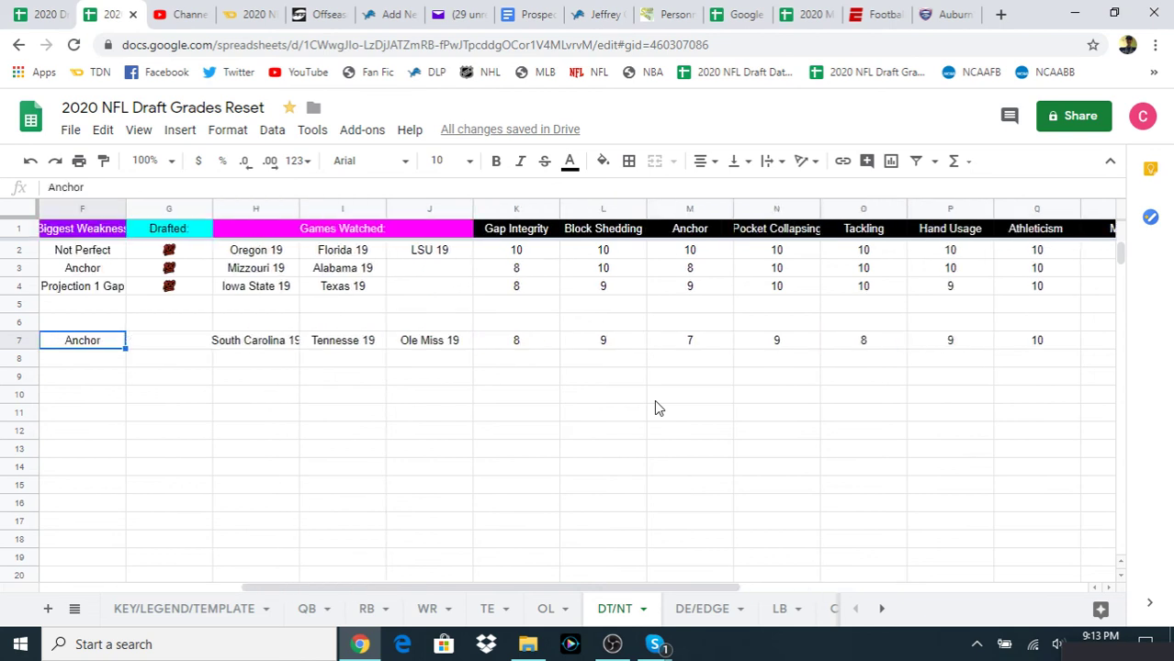
# Scan the name list for graded and ungraded prospects, from Rashard Lawrence down to Justin Madubuike and up to Derrick Brown.
pyautogui.press('Up')
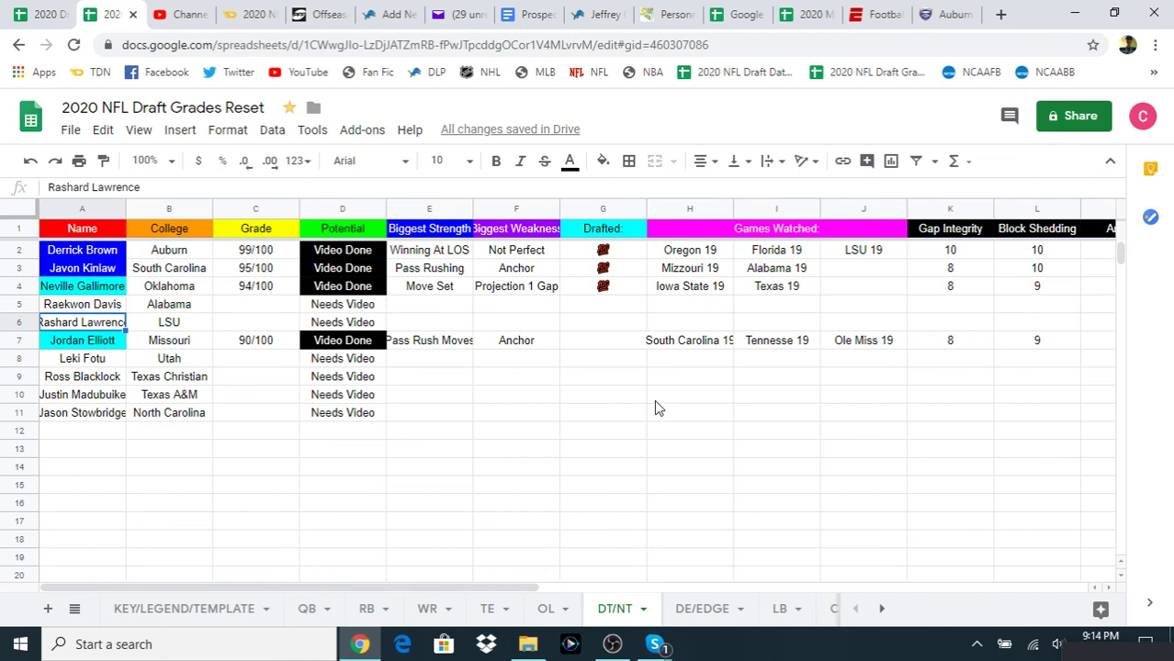
pyautogui.press('Down')
pyautogui.press('Down')
pyautogui.press('Down')
pyautogui.press('Down')
pyautogui.press('Down')
pyautogui.press('Up')
pyautogui.press('Up')
pyautogui.press('Up')
pyautogui.press('Up')
pyautogui.press('Up')
pyautogui.press('Up')
pyautogui.press('Up')
pyautogui.press('Up')
pyautogui.press('Up')
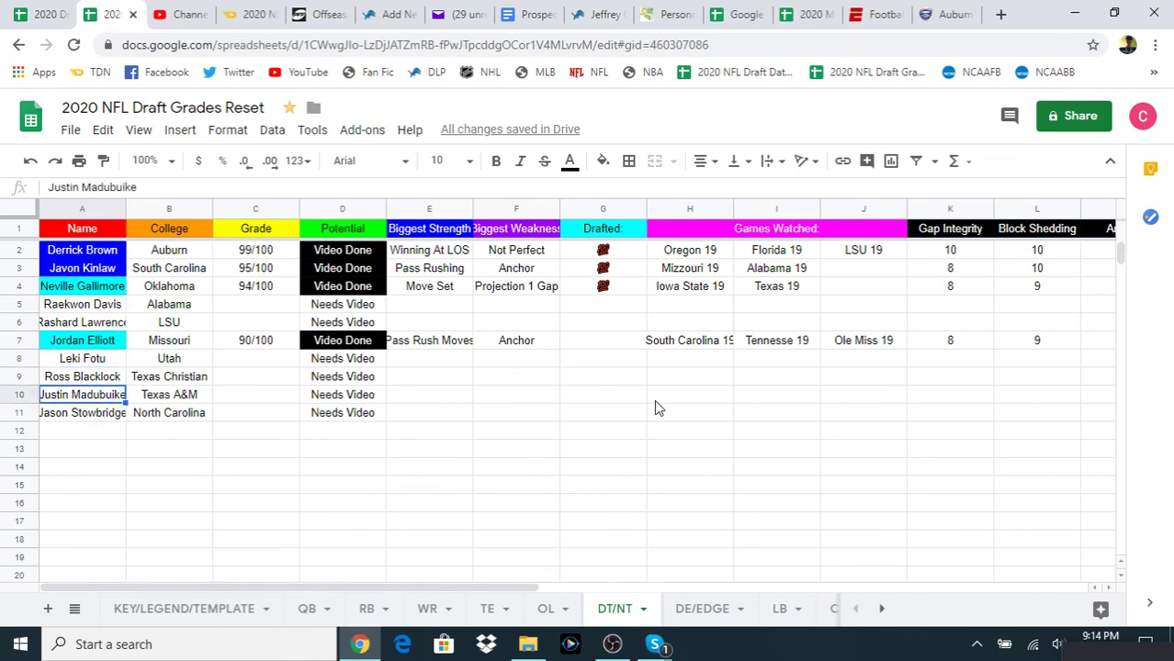
# Examine Derrick Brown's row 2 ratings, including Move Set and Motor, for comparison with the prospects below.
pyautogui.press('Right')
pyautogui.press('Right')
pyautogui.press('Right')
pyautogui.press('Right')
pyautogui.press('Right')
pyautogui.press('Right')
pyautogui.press('Right')
pyautogui.press('Right')
pyautogui.press('Right')
pyautogui.press('Right')
pyautogui.press('Right')
pyautogui.press('Right')
pyautogui.press('Right')
pyautogui.press('Right')
pyautogui.press('Right')
pyautogui.press('Right')
pyautogui.press('Right')
pyautogui.press('Right')
pyautogui.press('Right')
pyautogui.press('Right')
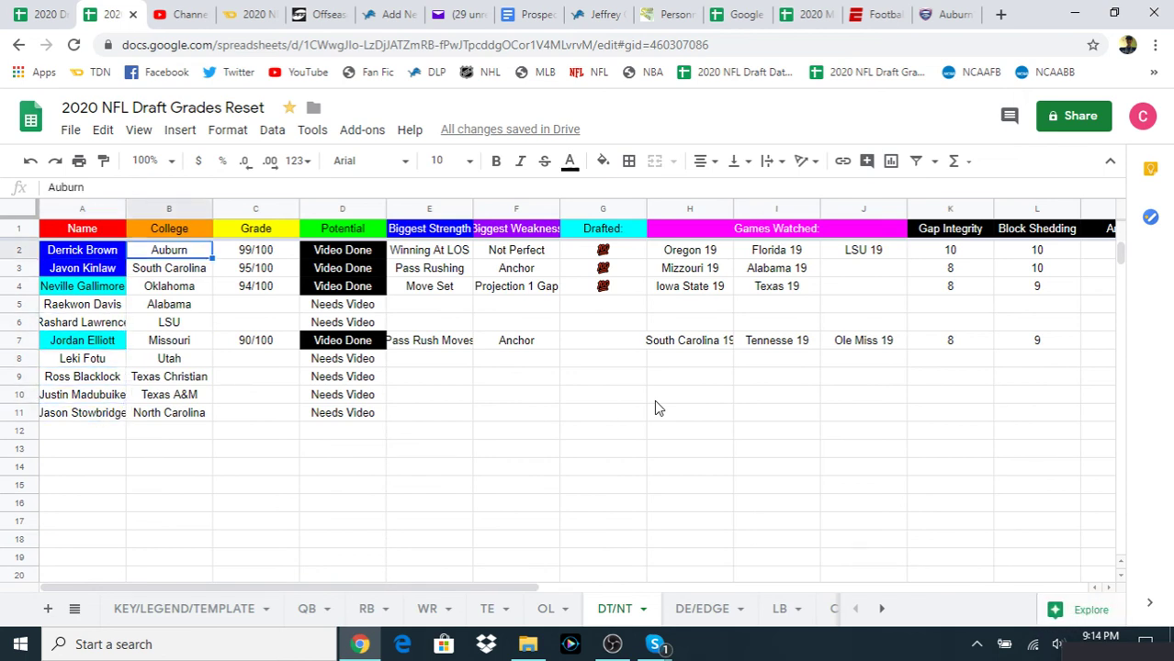
pyautogui.press('Left')
pyautogui.press('Left')
pyautogui.press('Left')
pyautogui.press('Left')
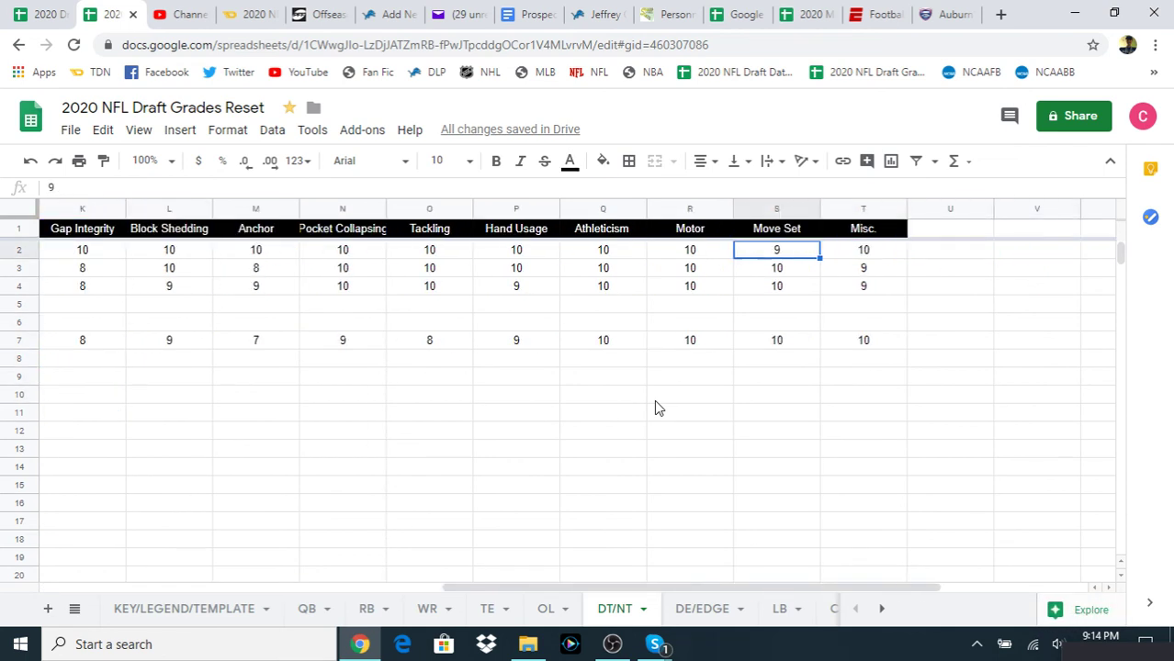
pyautogui.press('Down')
pyautogui.press('Down')
pyautogui.press('Down')
pyautogui.press('Down')
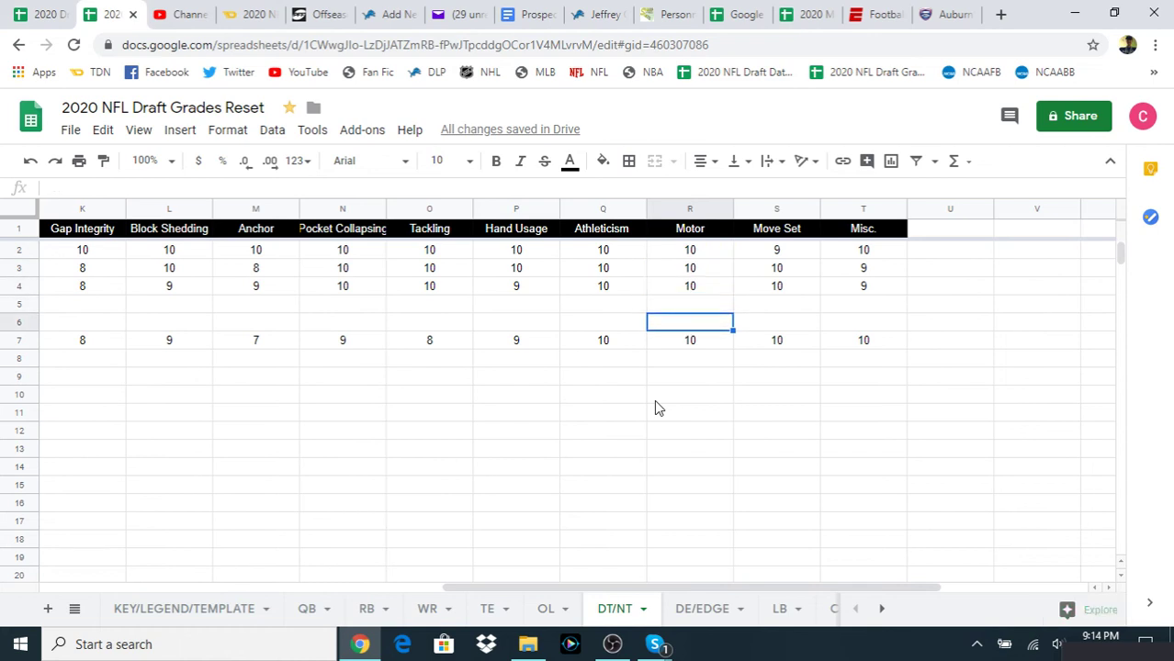
# Look back across Jordan Elliott's row 7 ratings from Move Set to his third watched game.
pyautogui.press('Left')
pyautogui.press('Down')
pyautogui.press('Left')
pyautogui.press('Left')
pyautogui.press('Left')
pyautogui.press('Left')
pyautogui.press('Left')
pyautogui.press('Left')
pyautogui.press('Left')
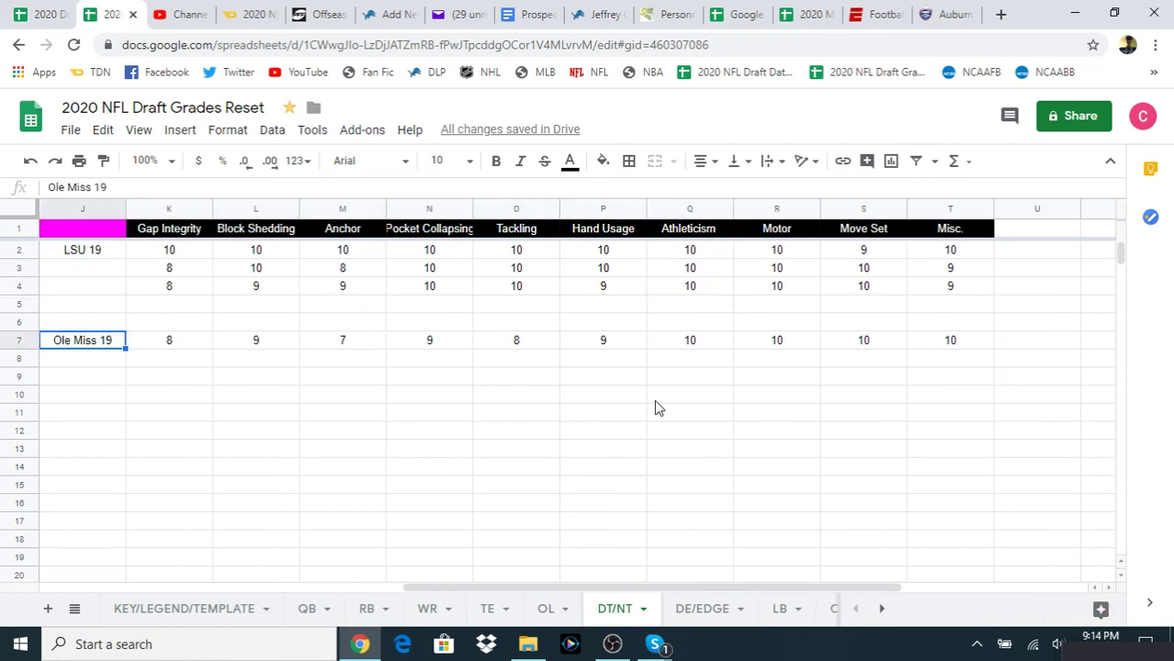
# Read Jordan Elliott's ratings in row 7 from Gap Integrity through Misc.
pyautogui.press('Right')
pyautogui.press('Right')
pyautogui.press('Right')
pyautogui.press('Right')
pyautogui.press('Right')
pyautogui.press('Right')
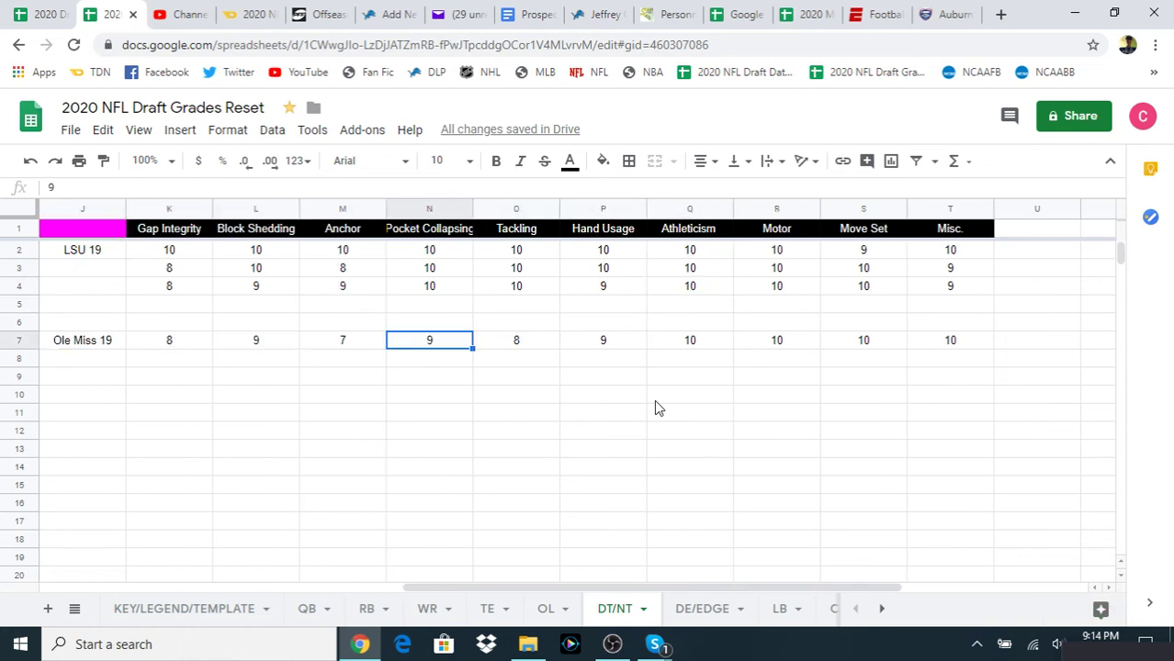
pyautogui.press('Right')
pyautogui.press('Right')
pyautogui.press('Right')
pyautogui.press('Right')
pyautogui.press('Right')
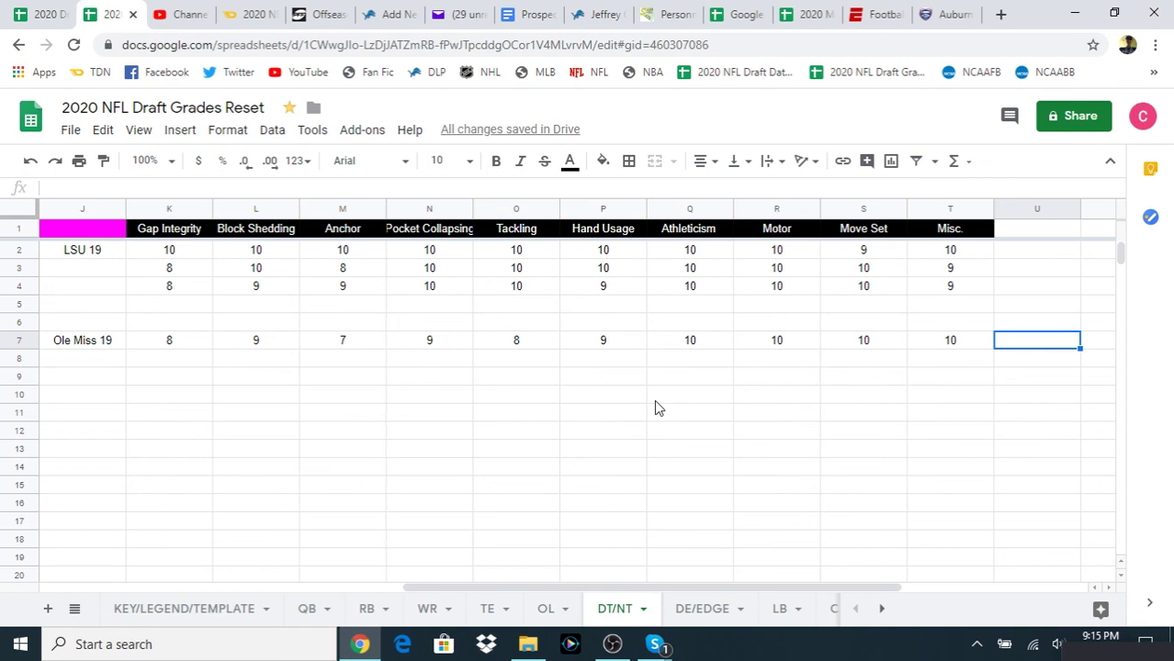
# Recheck Jordan Elliott's ratings in reverse, from Misc. back to his second watched game.
pyautogui.press('Left')
pyautogui.press('Left')
pyautogui.press('Left')
pyautogui.press('Left')
pyautogui.press('Left')
pyautogui.press('Left')
pyautogui.press('Left')
pyautogui.press('Left')
pyautogui.press('Left')
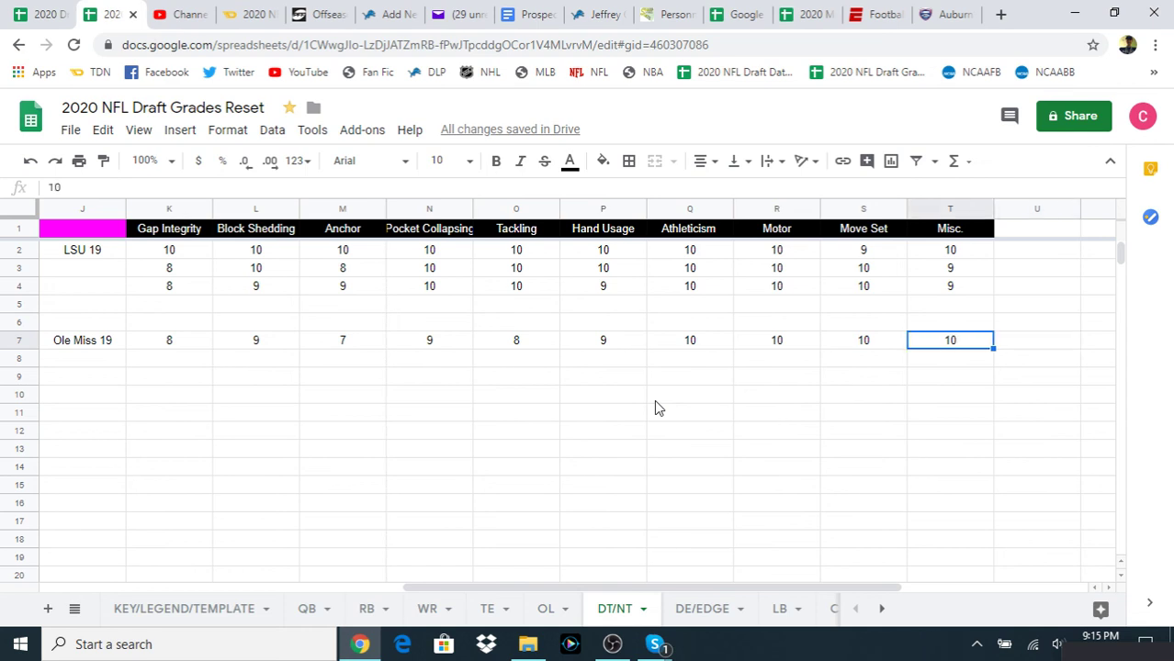
pyautogui.press('Left')
pyautogui.press('Left')
pyautogui.press('Left')
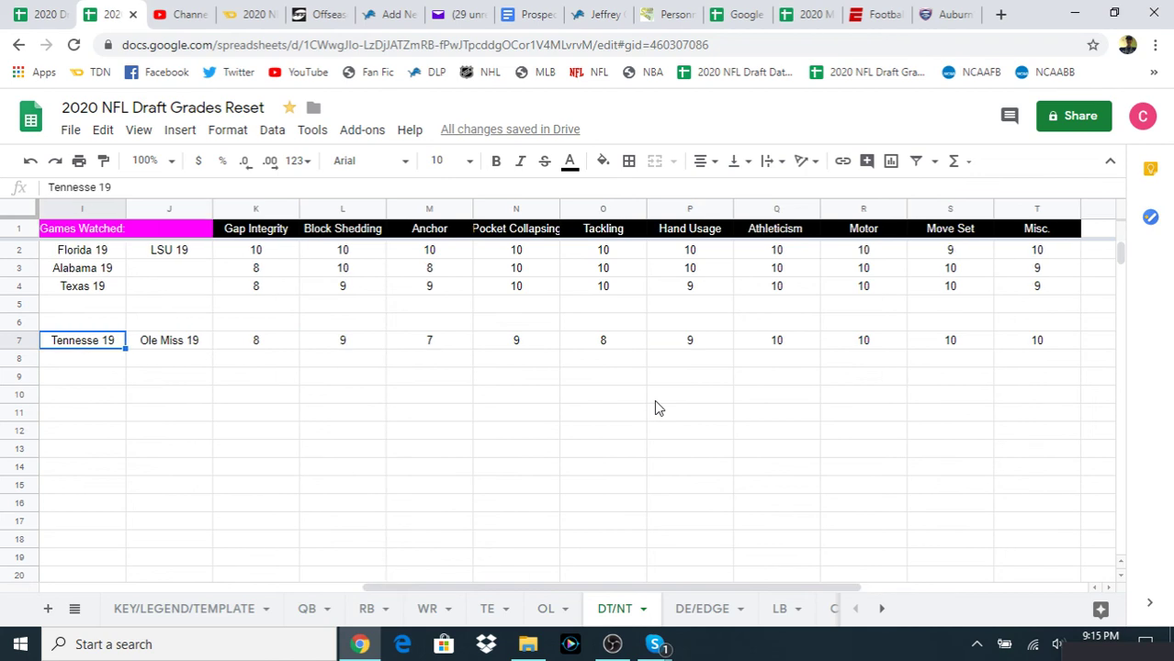
pyautogui.press('Left')
pyautogui.press('Left')
pyautogui.press('Left')
pyautogui.press('Left')
pyautogui.press('Left')
pyautogui.press('Left')
pyautogui.press('Left')
pyautogui.press('Left')
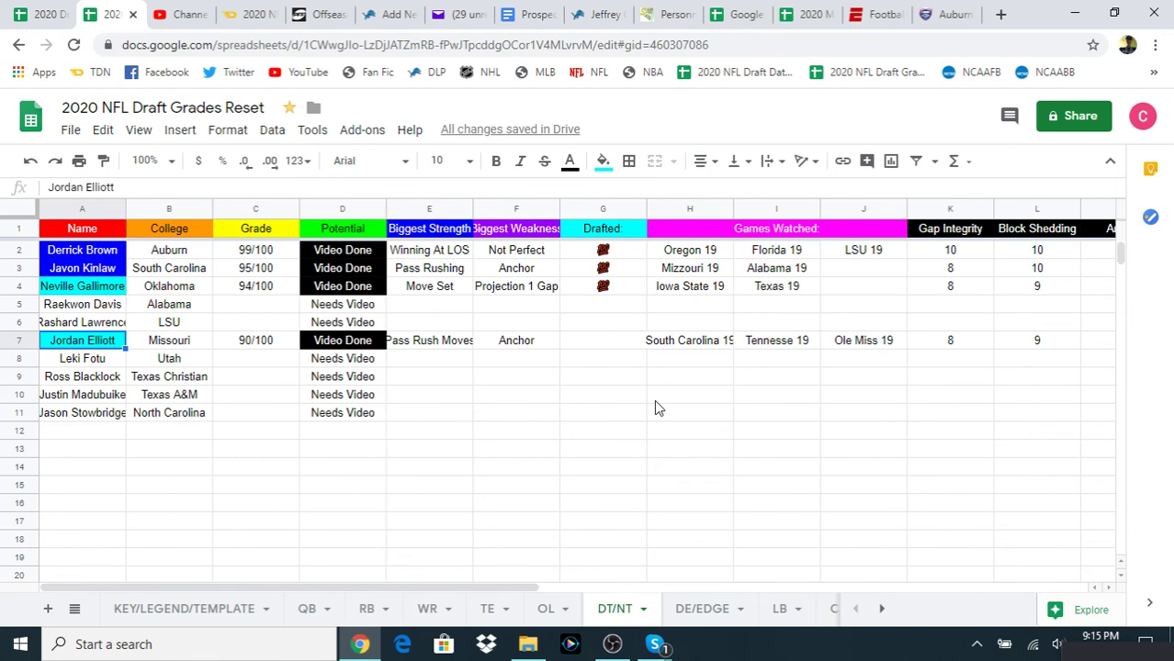
# Read across Jordan Elliott's full row 7, from his name and grade through the games watched to Misc.
pyautogui.press('Right')
pyautogui.press('Right')
pyautogui.press('Right')
pyautogui.press('Right')
pyautogui.press('Right')
pyautogui.press('Right')
pyautogui.press('Right')
pyautogui.press('Right')
pyautogui.press('Right')
pyautogui.press('Right')
pyautogui.press('Right')
pyautogui.press('Right')
pyautogui.press('Right')
pyautogui.press('Right')
pyautogui.press('Right')
pyautogui.press('Right')
pyautogui.press('Right')
pyautogui.press('Right')
pyautogui.press('Right')
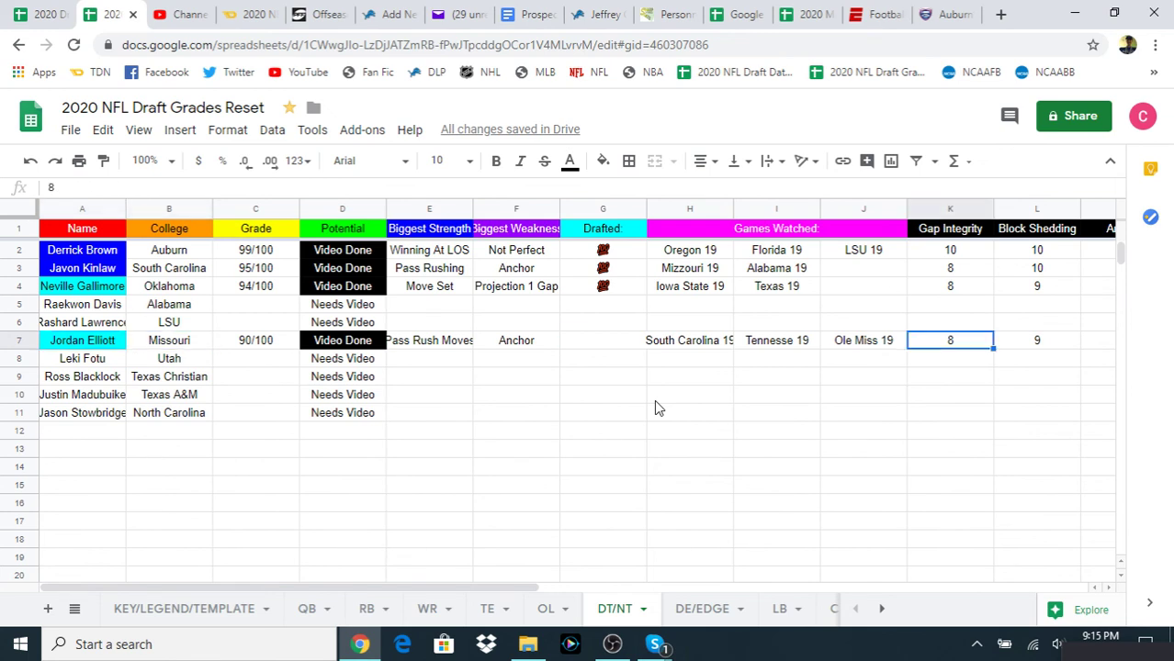
pyautogui.press('Right')
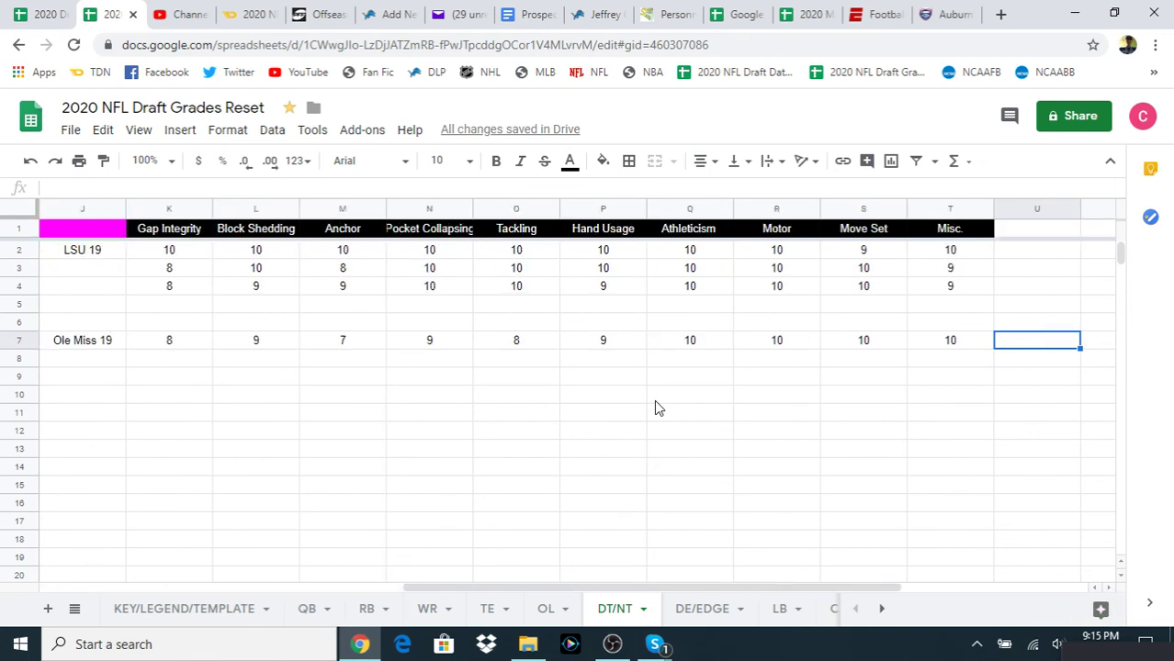
pyautogui.press('Left')
pyautogui.press('Left')
pyautogui.press('Left')
pyautogui.press('Left')
pyautogui.press('Left')
pyautogui.press('Left')
pyautogui.press('Left')
pyautogui.press('Left')
pyautogui.press('Left')
pyautogui.press('Left')
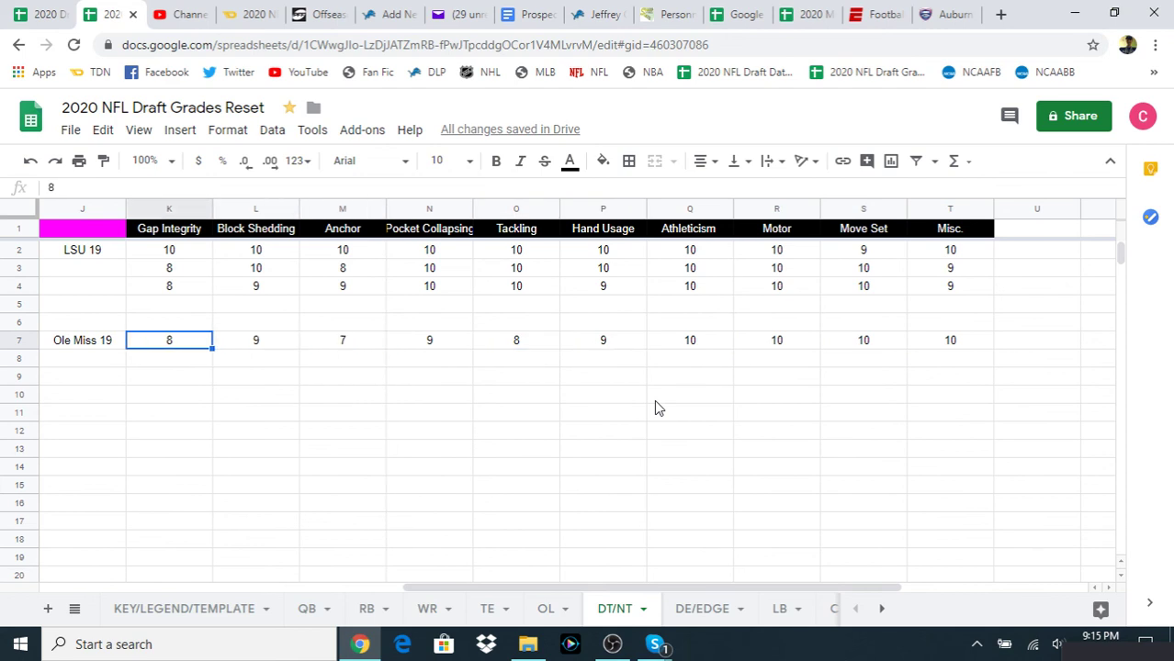
pyautogui.press('Up')
pyautogui.press('Up')
pyautogui.press('Down')
pyautogui.press('Down')
pyautogui.press('Down')
pyautogui.press('Up')
pyautogui.press('Right')
pyautogui.press('Left')
pyautogui.press('Up')
pyautogui.press('Down')
pyautogui.press('Up')
pyautogui.press('Down')
pyautogui.press('Up')
pyautogui.press('Up')
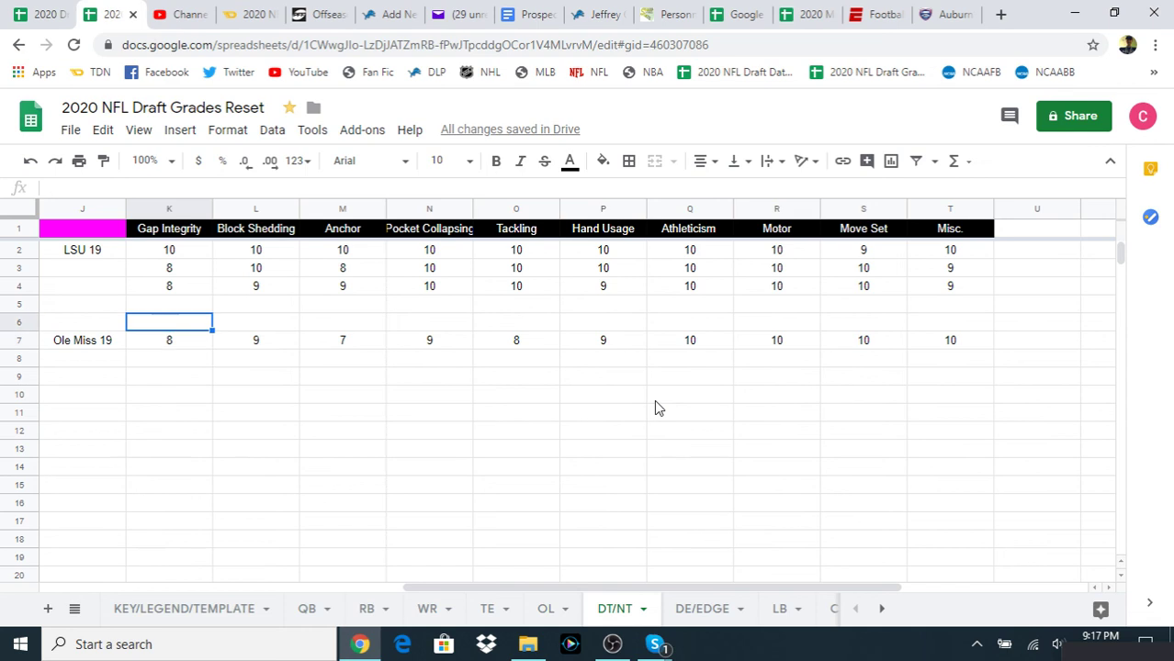
pyautogui.press('Down')
pyautogui.press('Down')
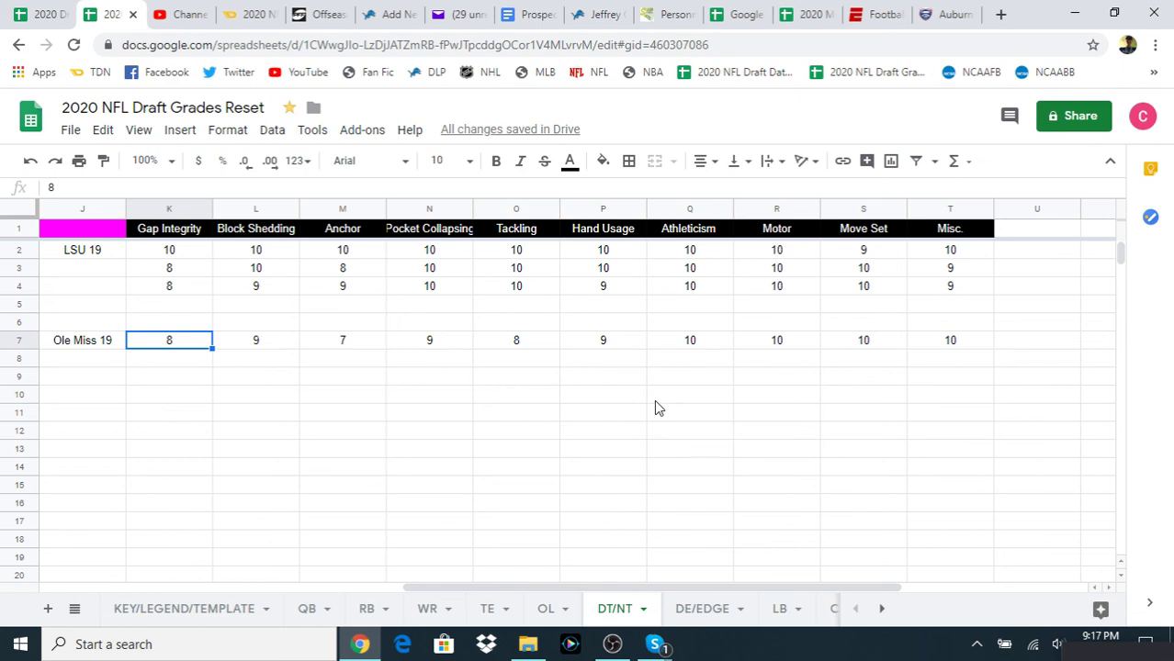
# Re-enter Jordan Elliott's Gap Integrity rating in row 7 as 8.
pyautogui.press('BackSpace')
pyautogui.write('8')
pyautogui.press('Tab')
pyautogui.press('Tab')
pyautogui.press('Tab')
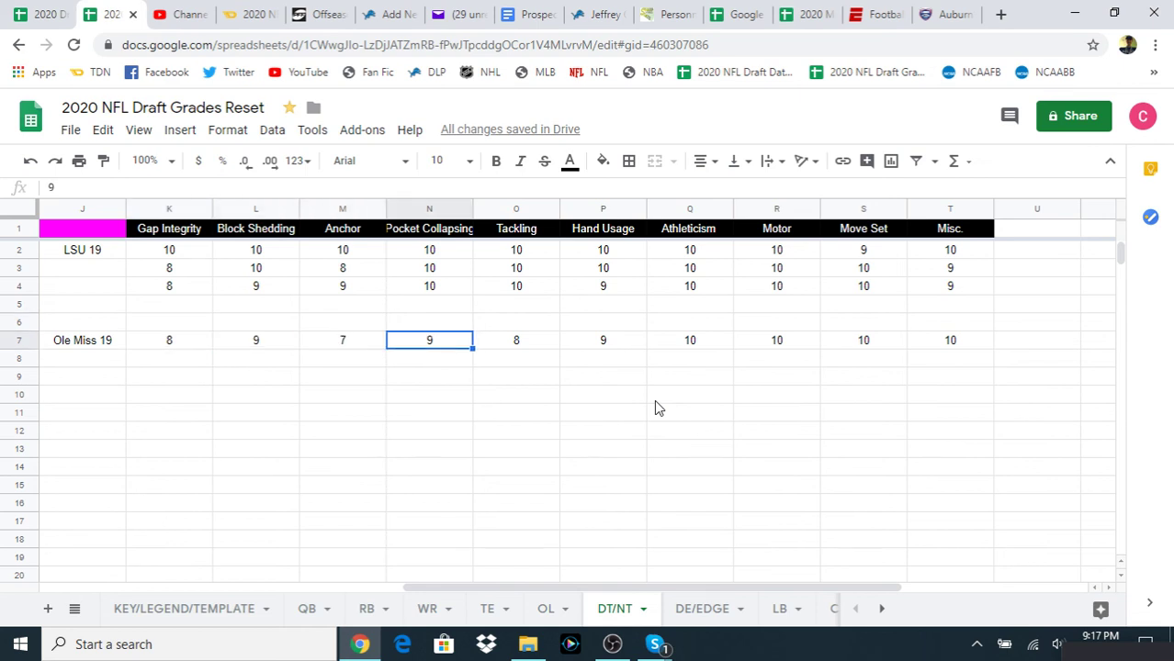
pyautogui.press('Left')
pyautogui.press('Up')
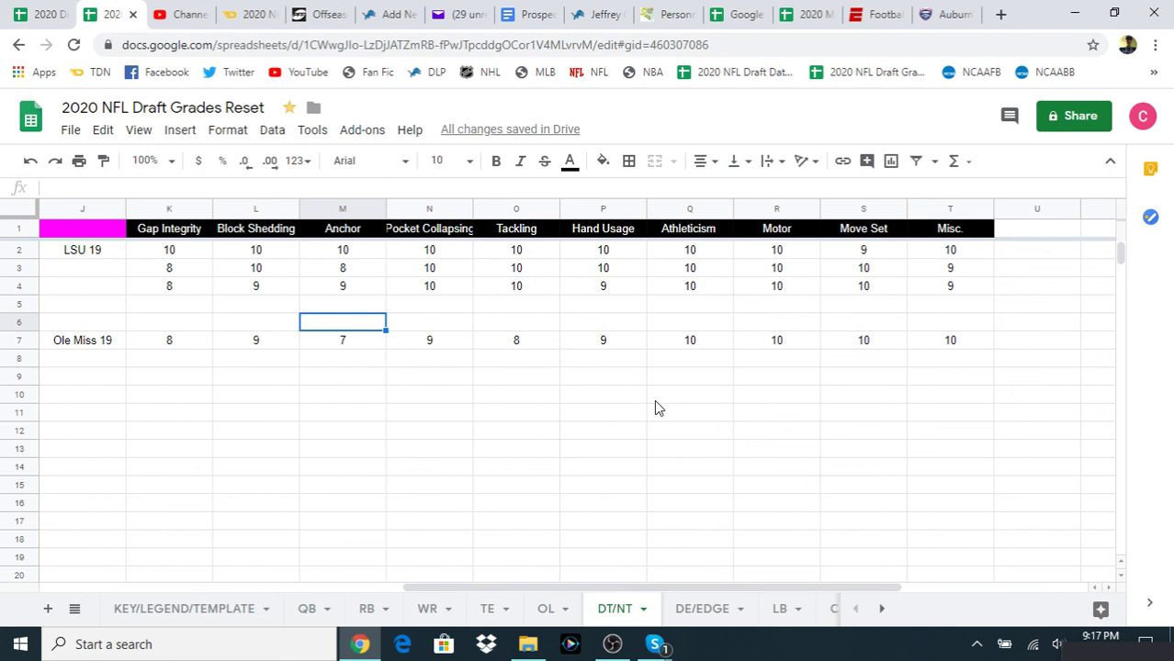
pyautogui.press('Left')
pyautogui.press('Left')
pyautogui.press('Down')
pyautogui.press('Up')
pyautogui.press('Up')
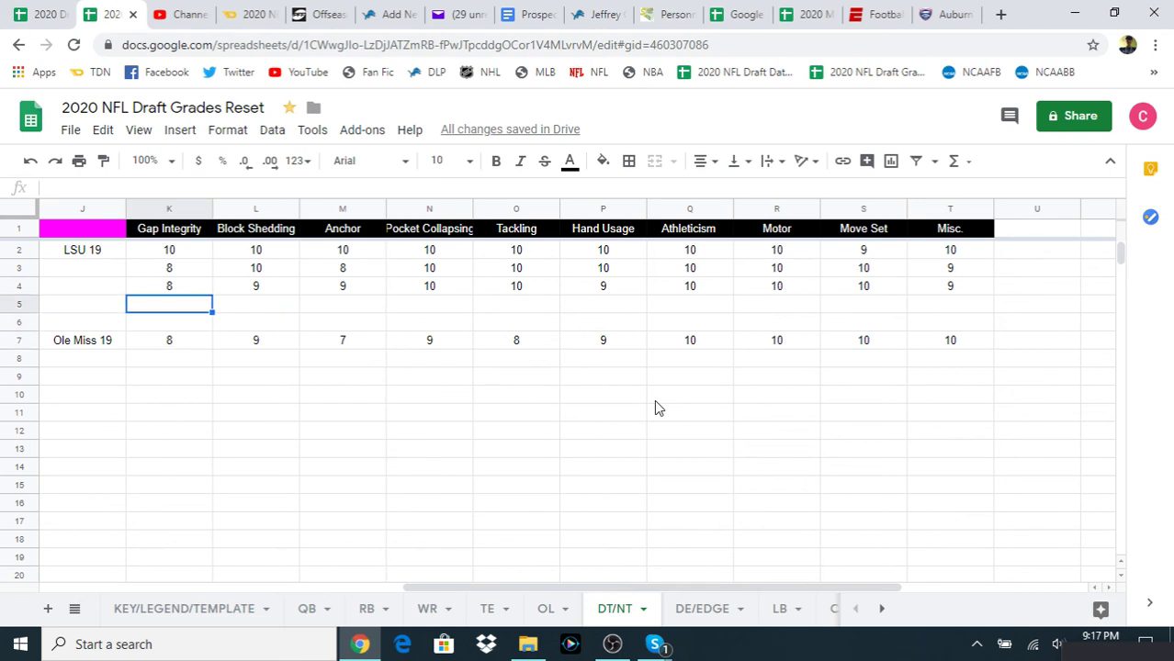
pyautogui.press('Down')
pyautogui.press('Down')
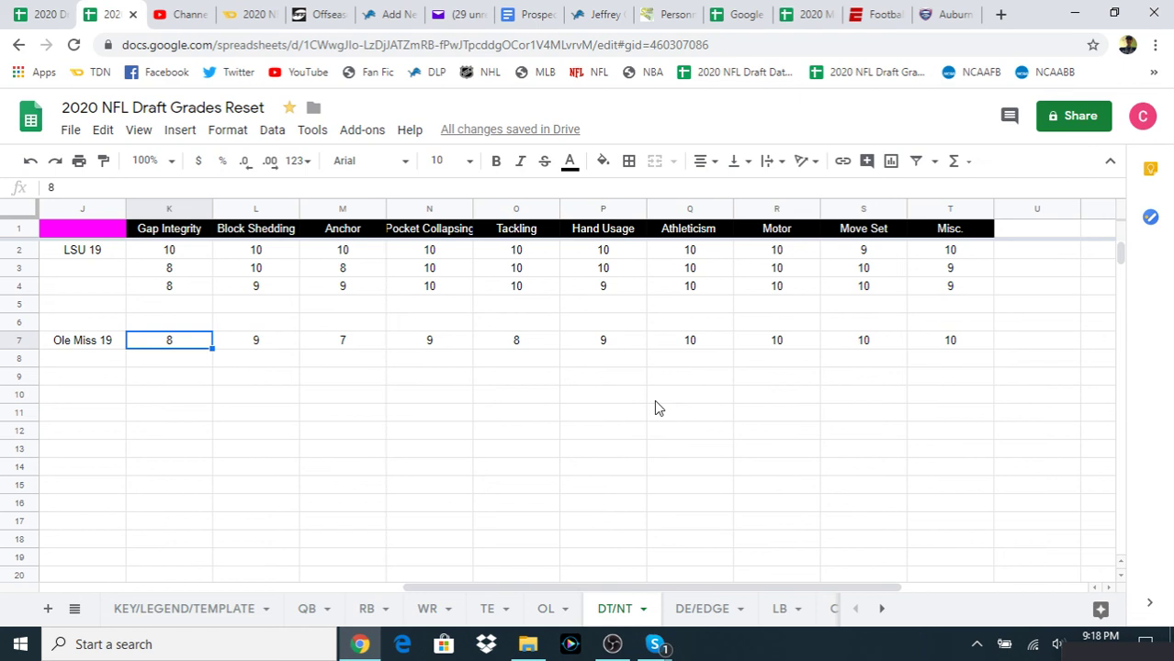
# Look back along row 7 from Gap Integrity past the games watched and grade to Jordan Elliott's name.
pyautogui.press('Up')
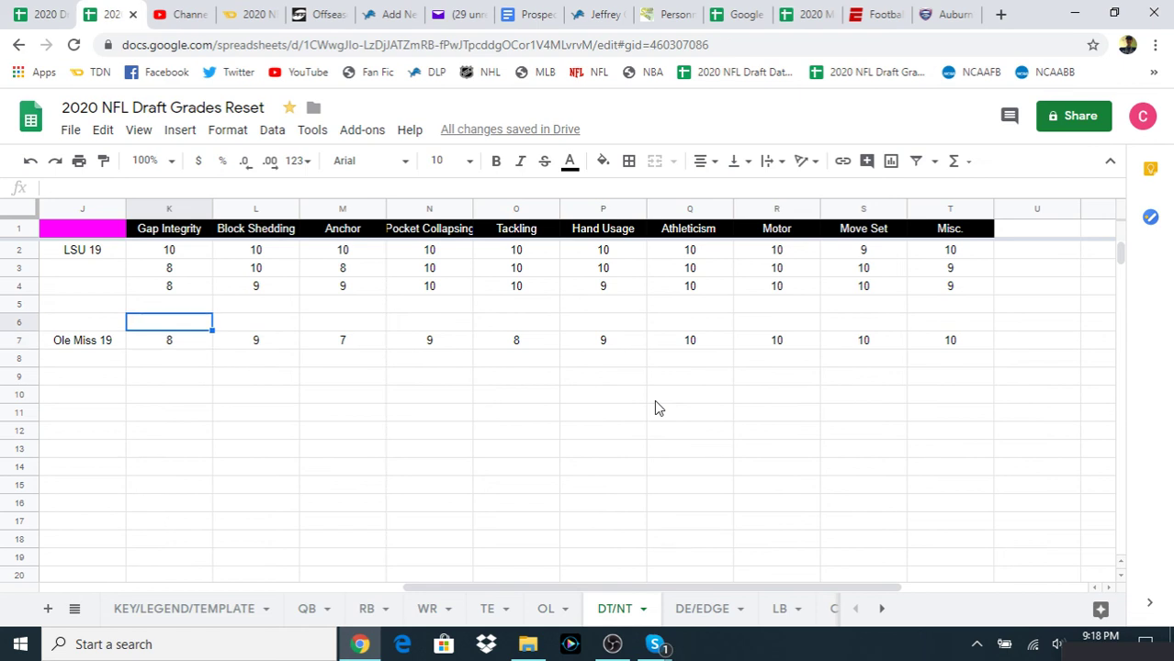
pyautogui.press('Down')
pyautogui.press('Left')
pyautogui.press('Left')
pyautogui.press('Left')
pyautogui.press('Left')
pyautogui.press('Left')
pyautogui.press('Left')
pyautogui.press('Left')
pyautogui.press('Left')
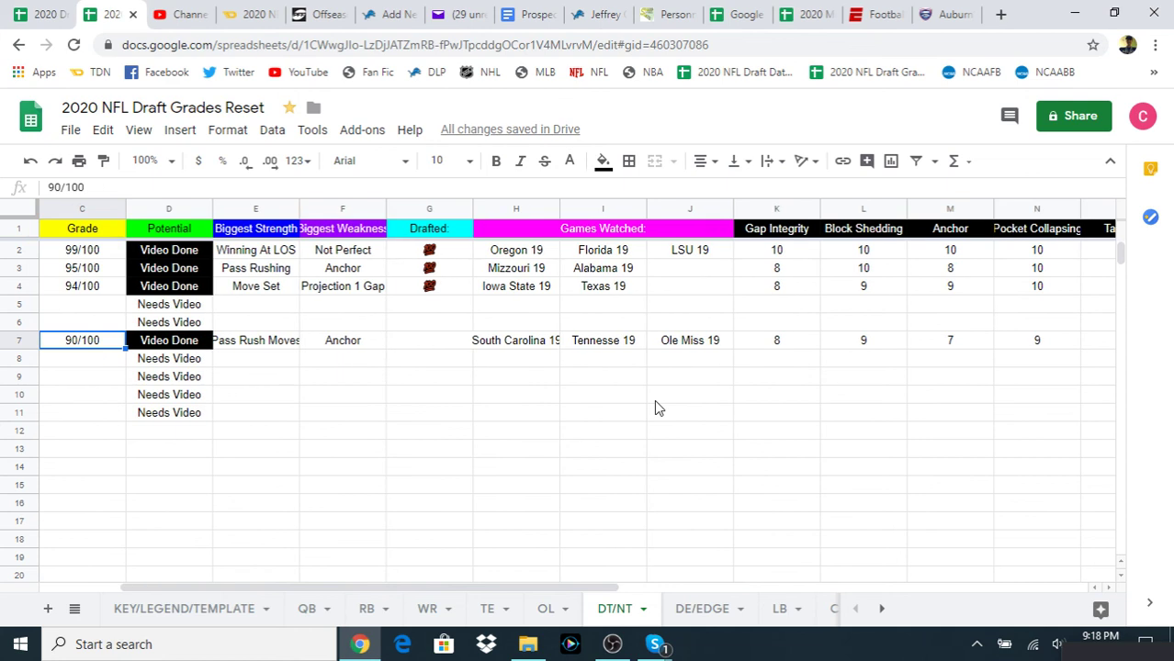
pyautogui.press('Left')
pyautogui.press('Left')
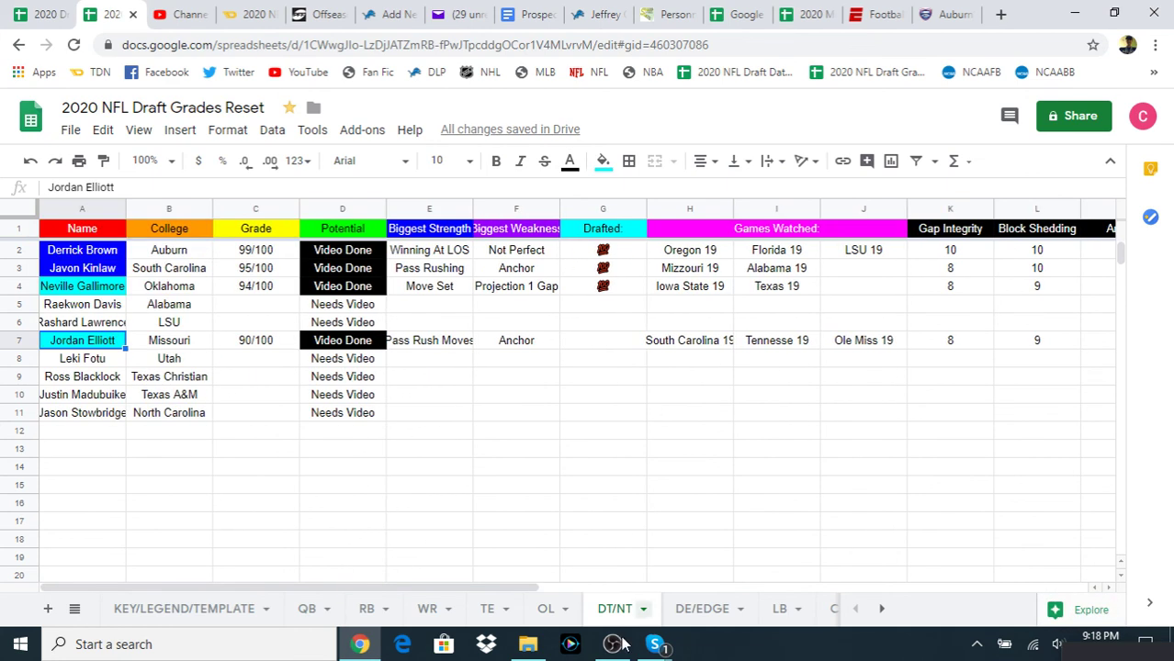
# Switch to the OBS recording window.
pyautogui.click(614, 645)
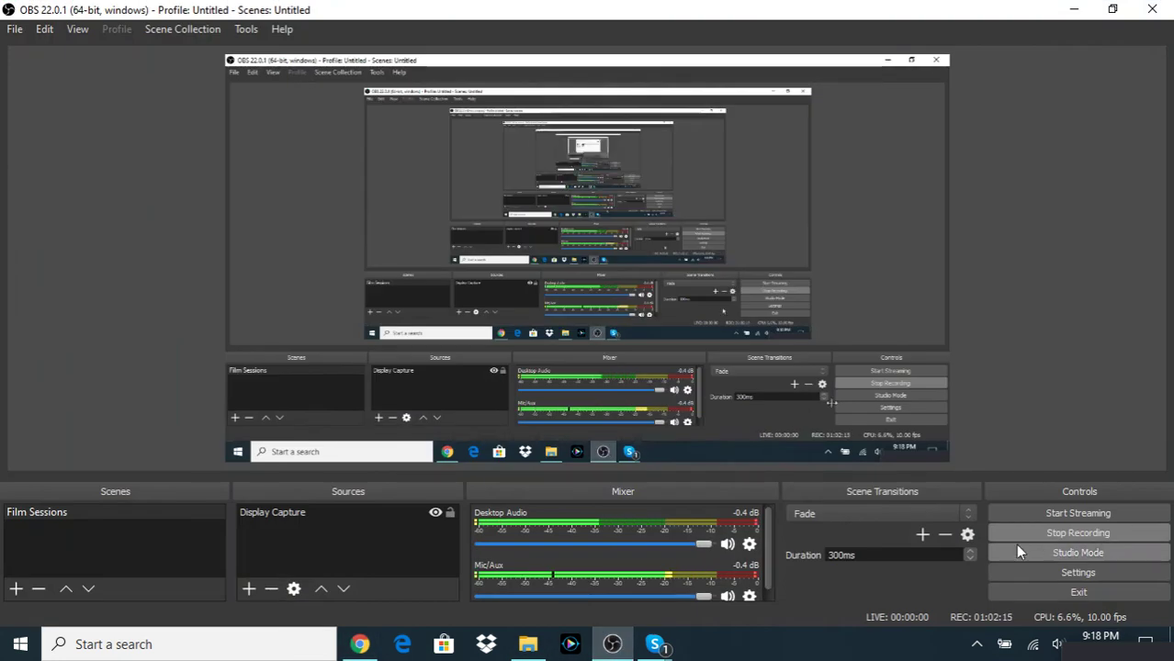